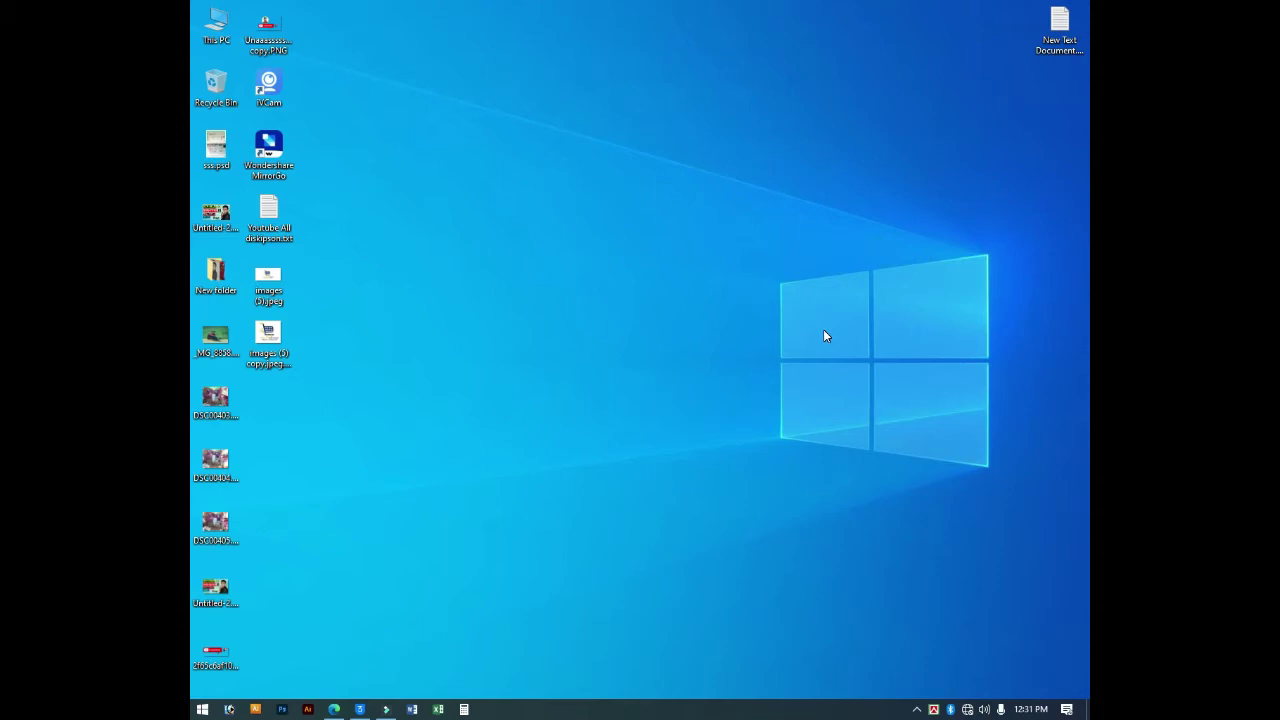
Step: Switch to the Edge browser and review the iTunes for Windows versions on Apple's downloads page, and minimise the browser
{"action": "right_click", "coordinate": [555, 316]}
{"action": "left_click", "coordinate": [602, 354]}
{"action": "left_click", "coordinate": [334, 709]}
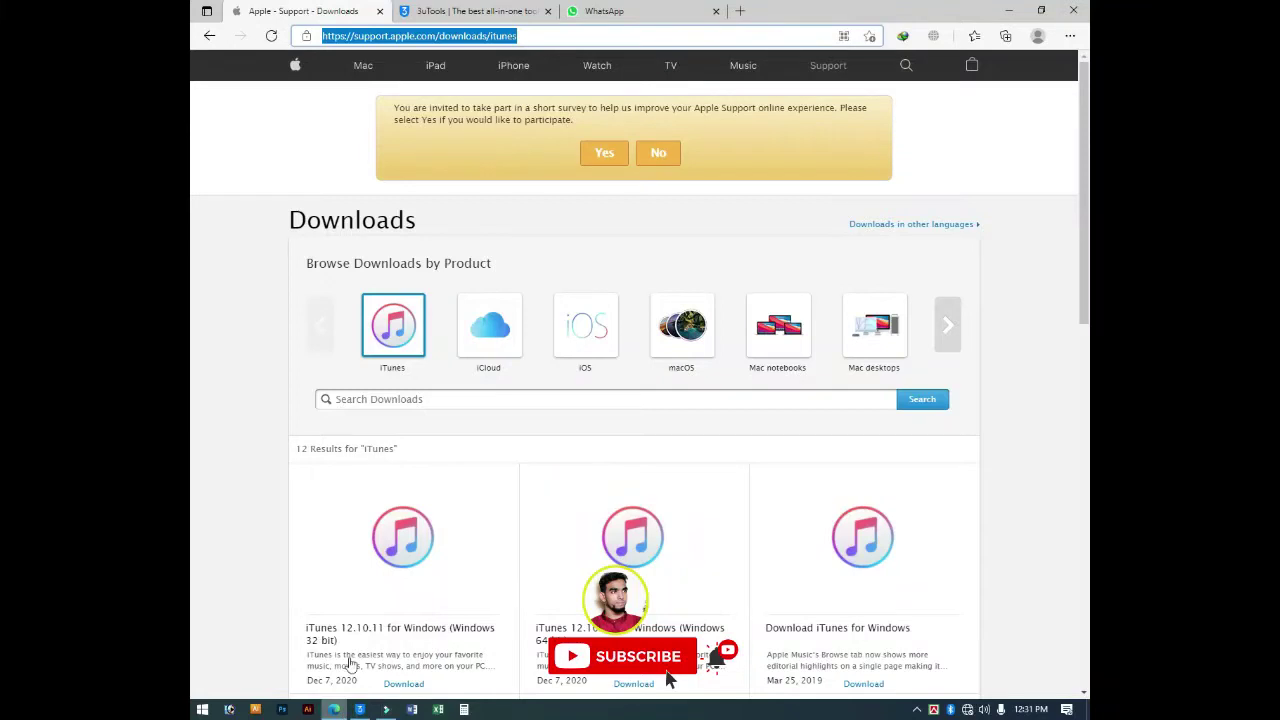
{"action": "scroll", "coordinate": [717, 477], "scroll_direction": "down", "scroll_amount": 4}
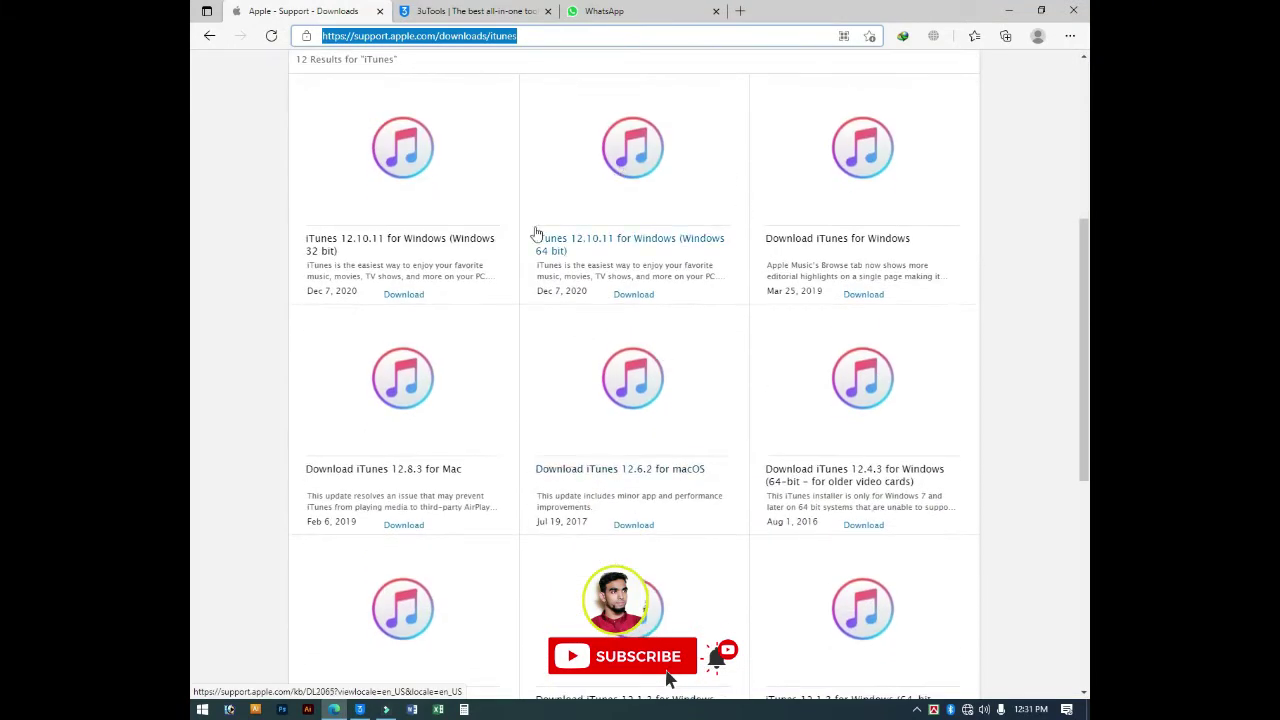
{"action": "scroll", "coordinate": [594, 406], "scroll_direction": "up", "scroll_amount": 2}
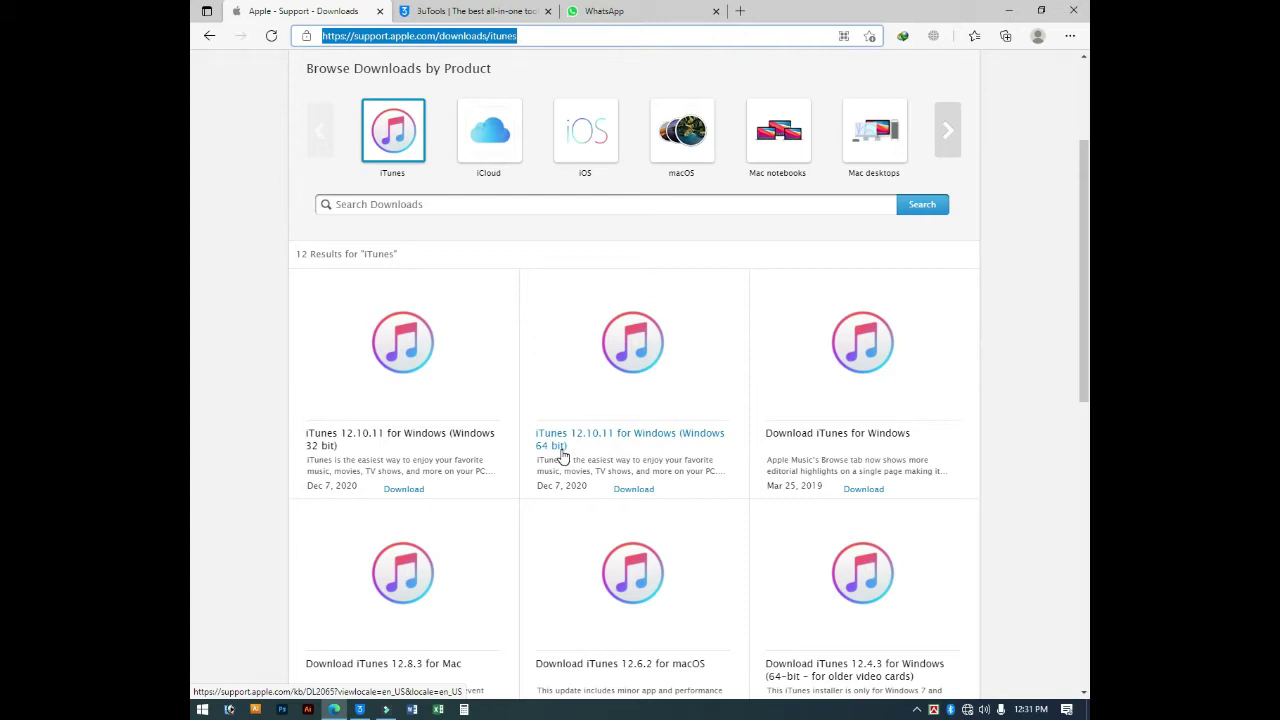
{"action": "left_click", "coordinate": [1010, 12]}
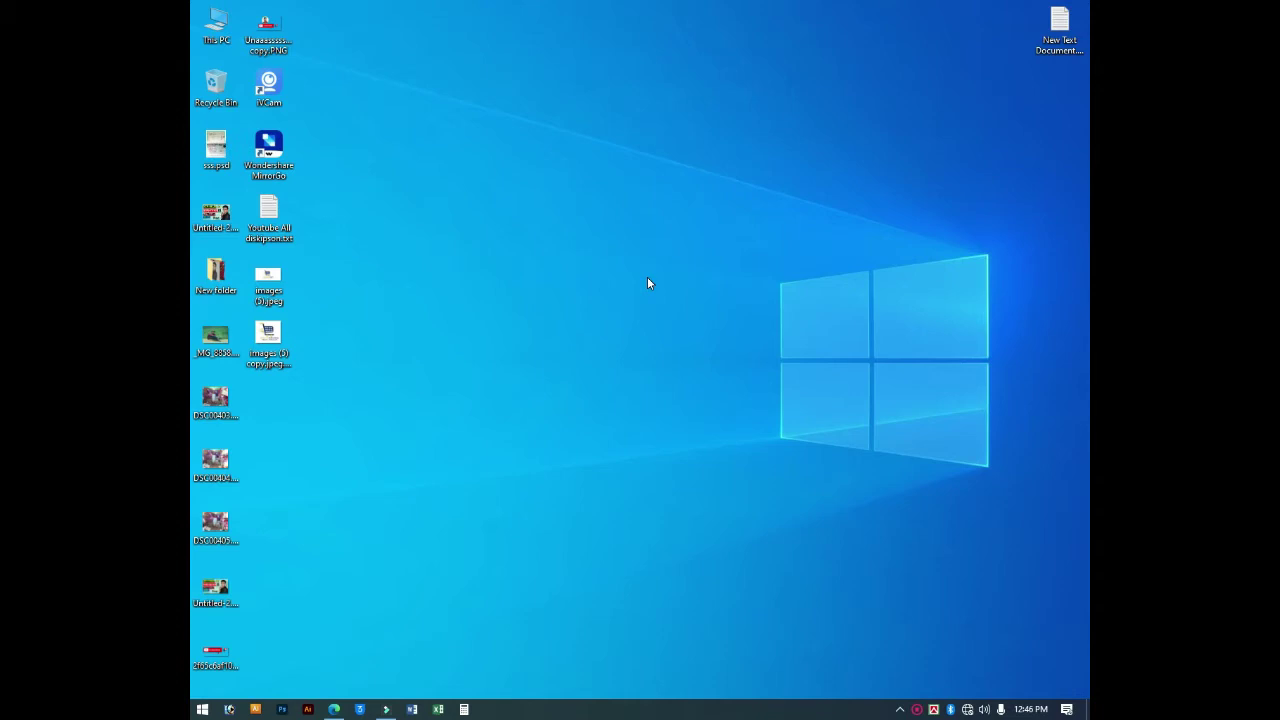
Step: Open the properties of This PC to check the Windows system type, and close the Settings window
{"action": "right_click", "coordinate": [218, 28]}
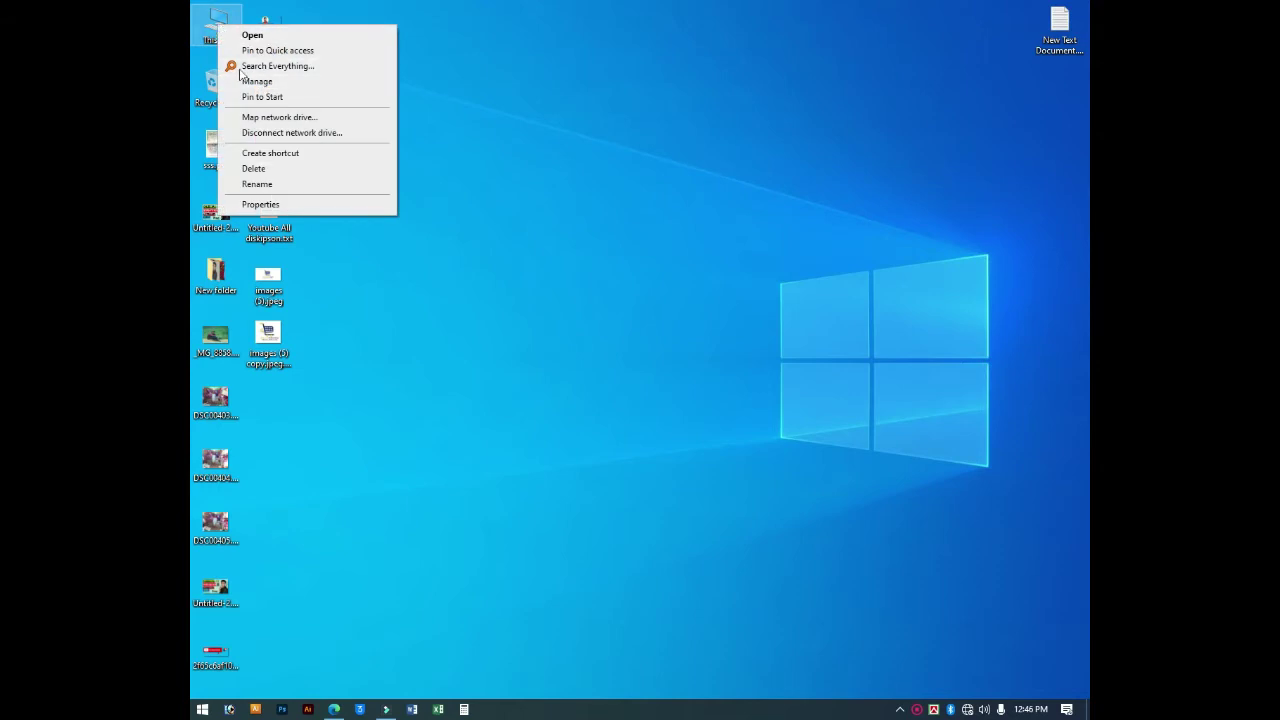
{"action": "left_click", "coordinate": [213, 21]}
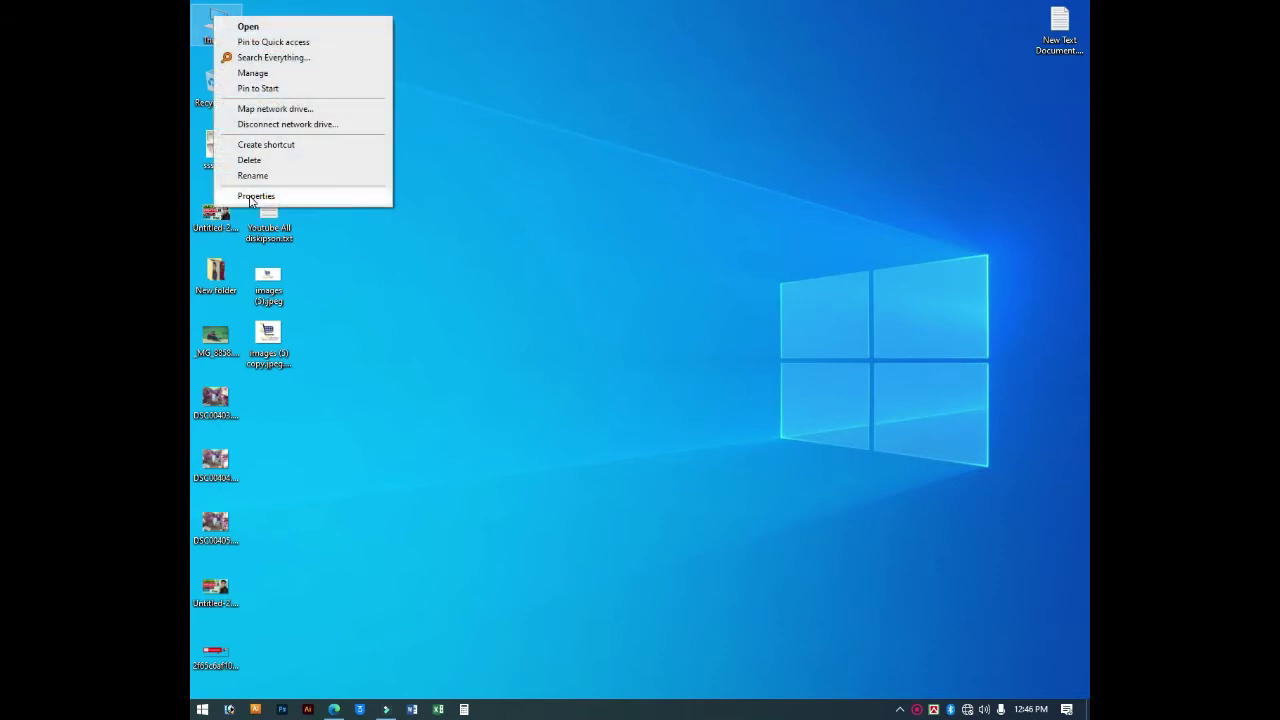
{"action": "left_click", "coordinate": [271, 200]}
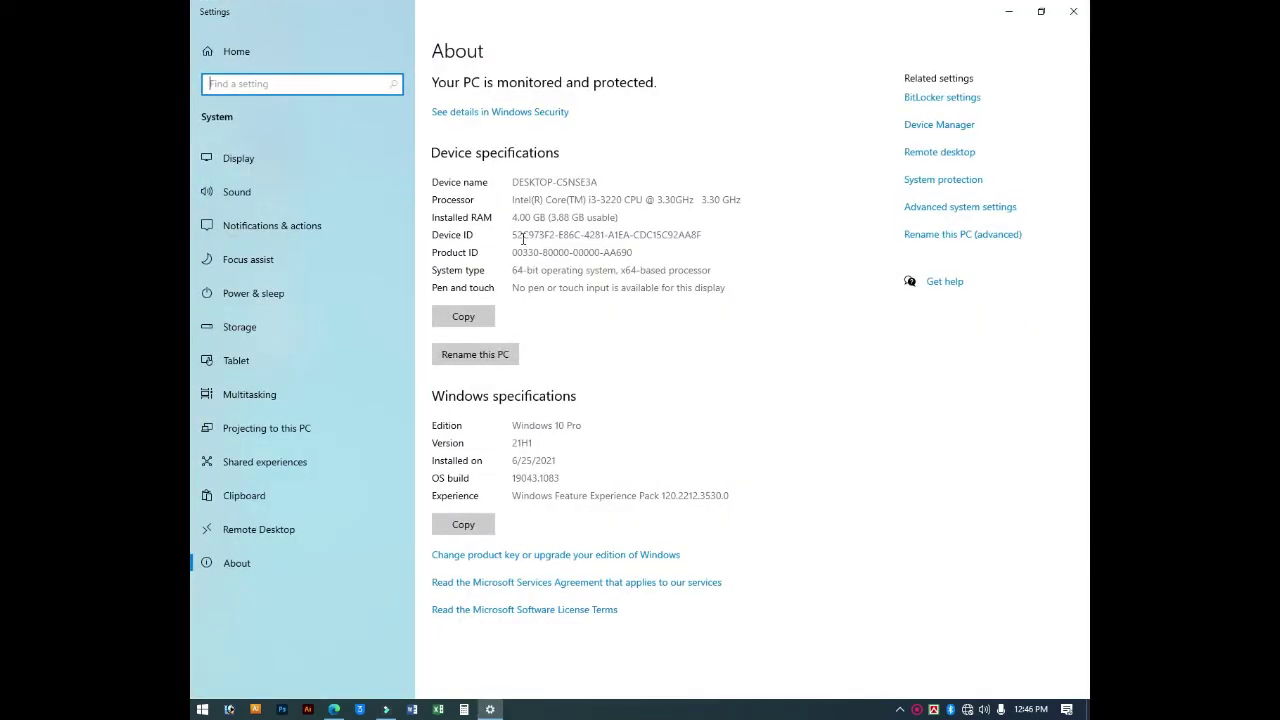
{"action": "left_click", "coordinate": [498, 170]}
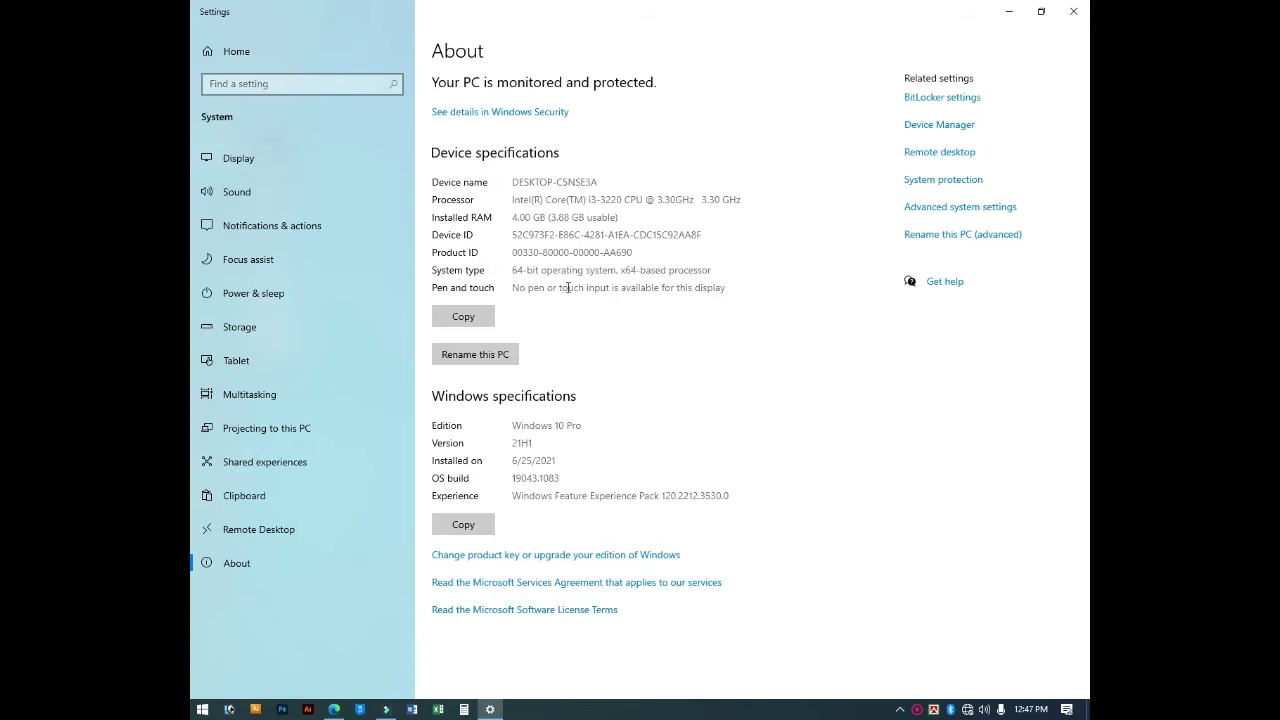
{"action": "left_click", "coordinate": [1073, 11]}
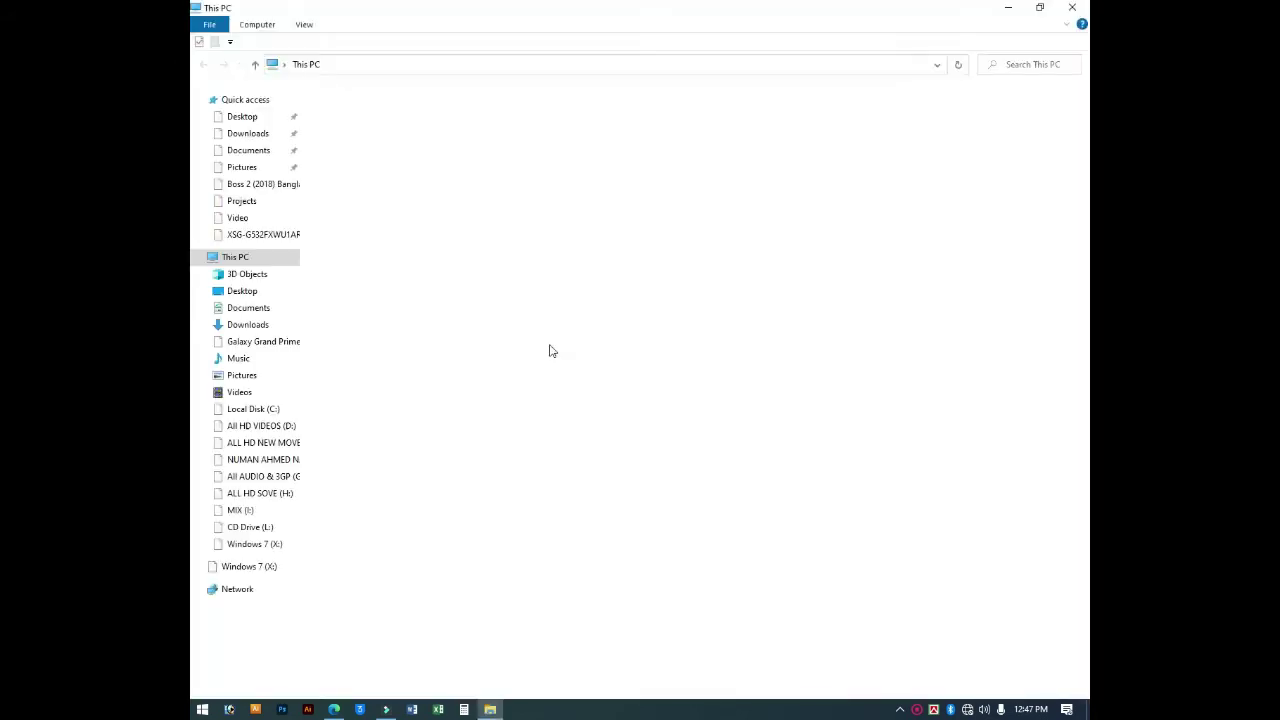
Step: Check the system type in the computer's System properties from the This PC folder, and close both windows
{"action": "right_click", "coordinate": [639, 373]}
{"action": "right_click", "coordinate": [612, 318]}
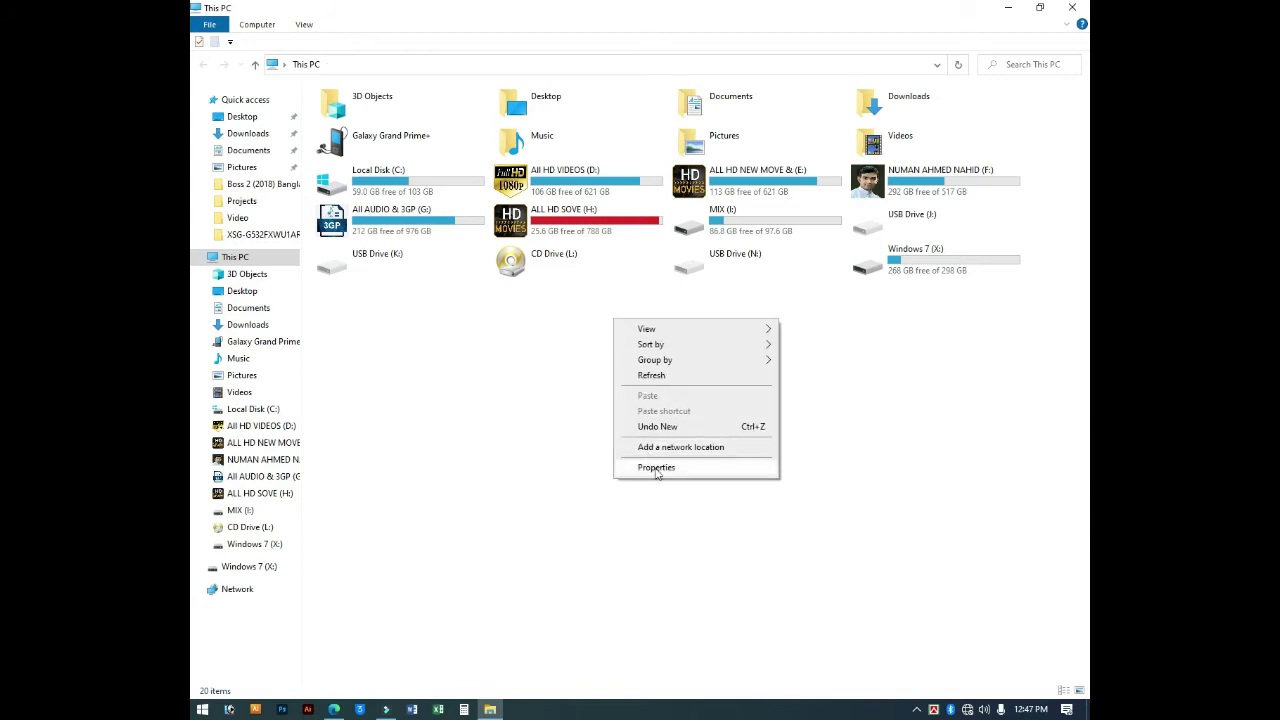
{"action": "left_click", "coordinate": [654, 468]}
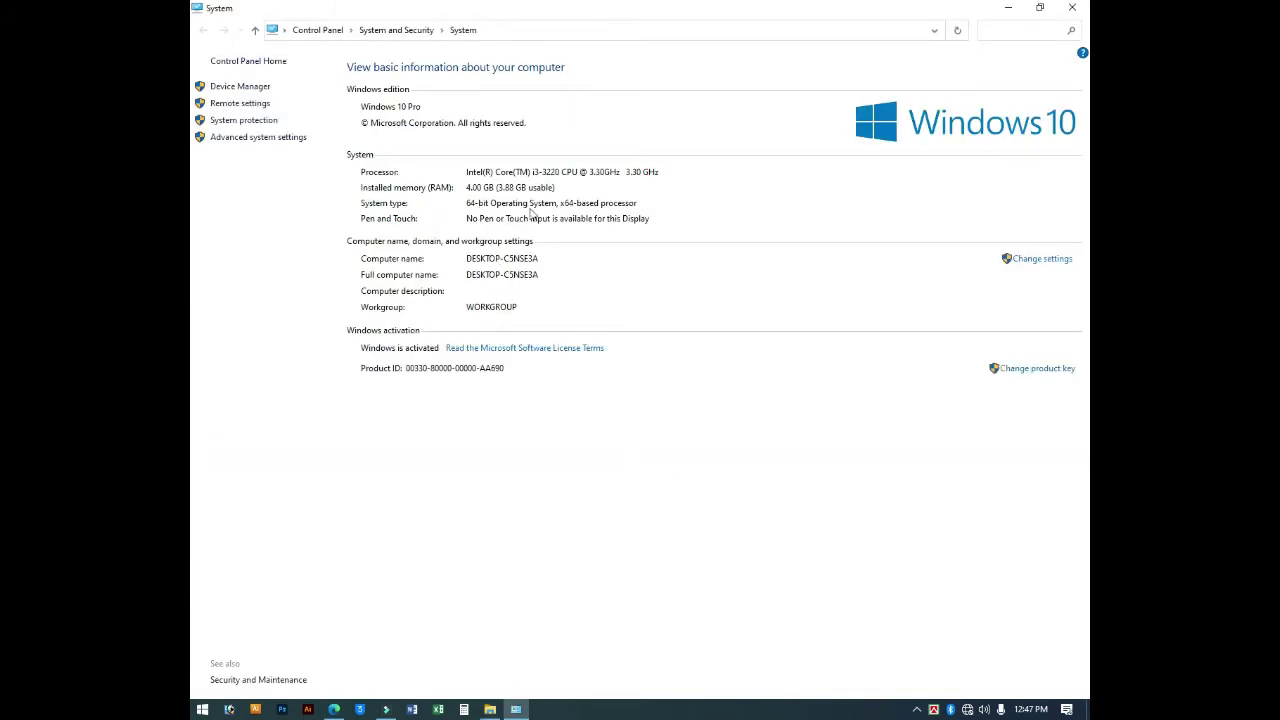
{"action": "left_click", "coordinate": [1078, 12]}
{"action": "right_click", "coordinate": [730, 340]}
{"action": "left_click", "coordinate": [790, 397]}
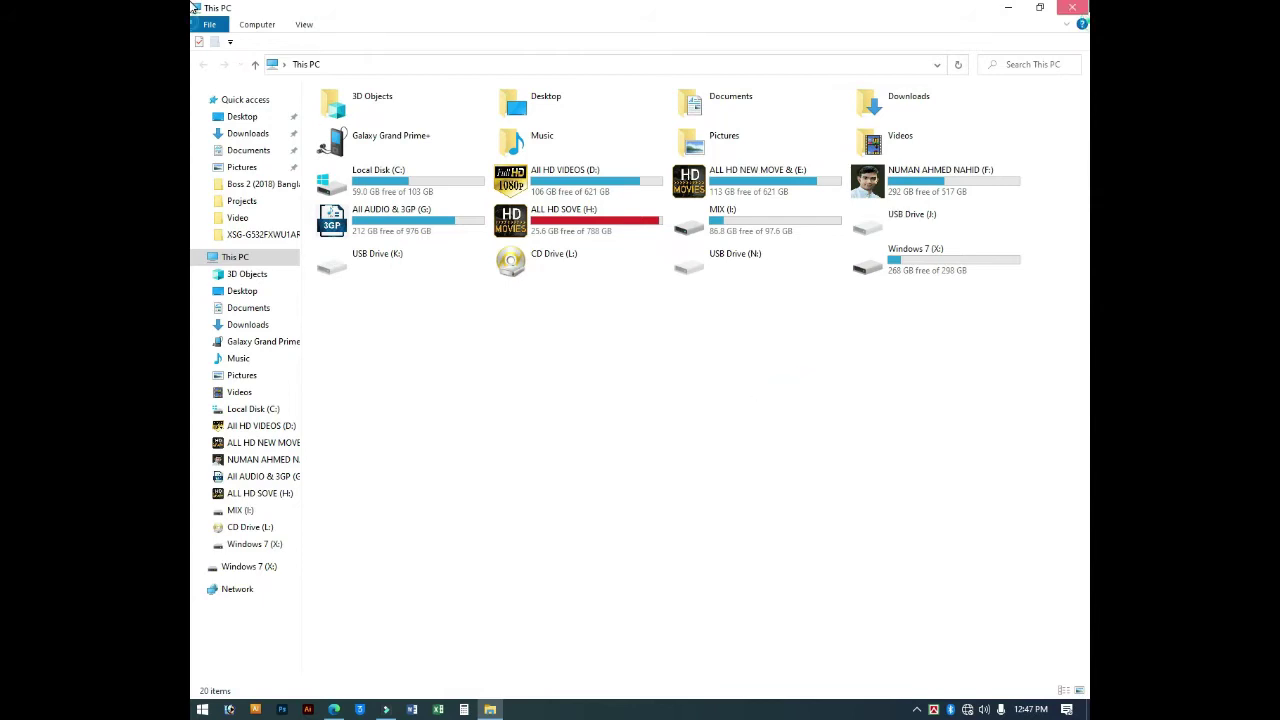
{"action": "key", "text": "alt+F4"}
{"action": "right_click", "coordinate": [651, 160]}
{"action": "left_click", "coordinate": [690, 200]}
{"action": "right_click", "coordinate": [589, 160]}
{"action": "left_click", "coordinate": [634, 204]}
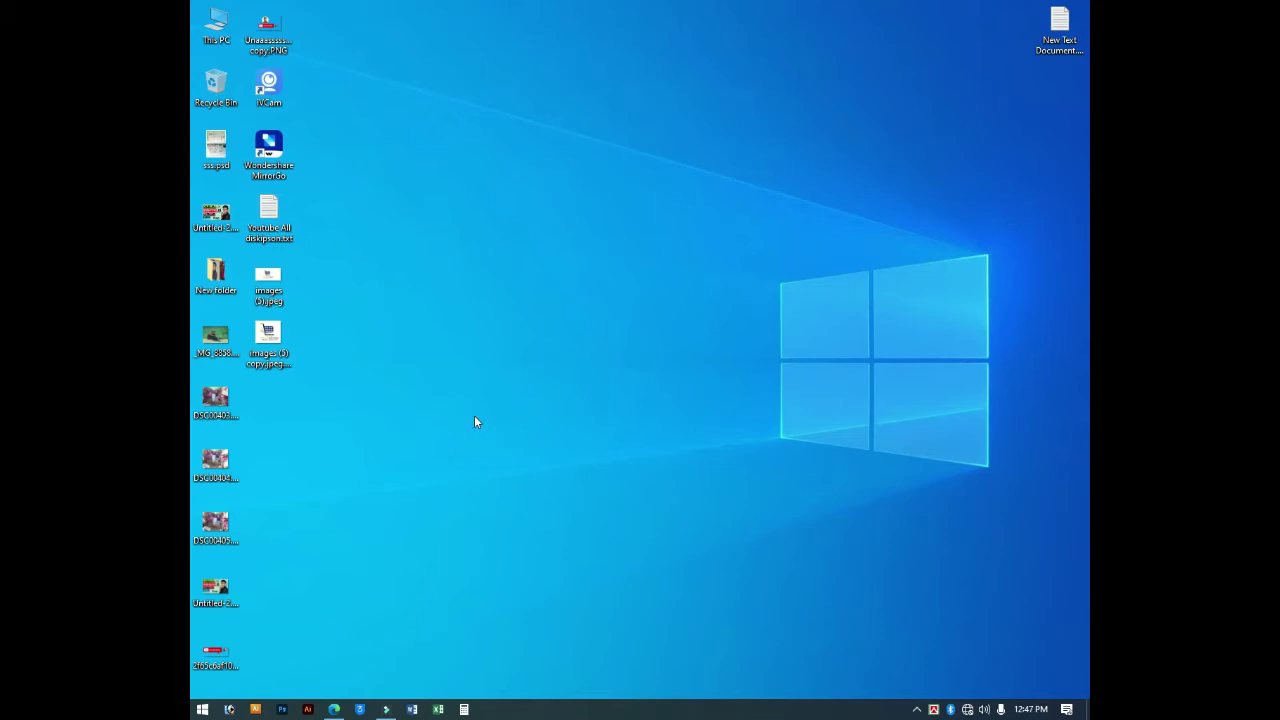
Step: Switch to the Edge browser and try to download iTunes 12.10.11 for Windows (64 bit) from Apple's downloads page
{"action": "left_click", "coordinate": [334, 709]}
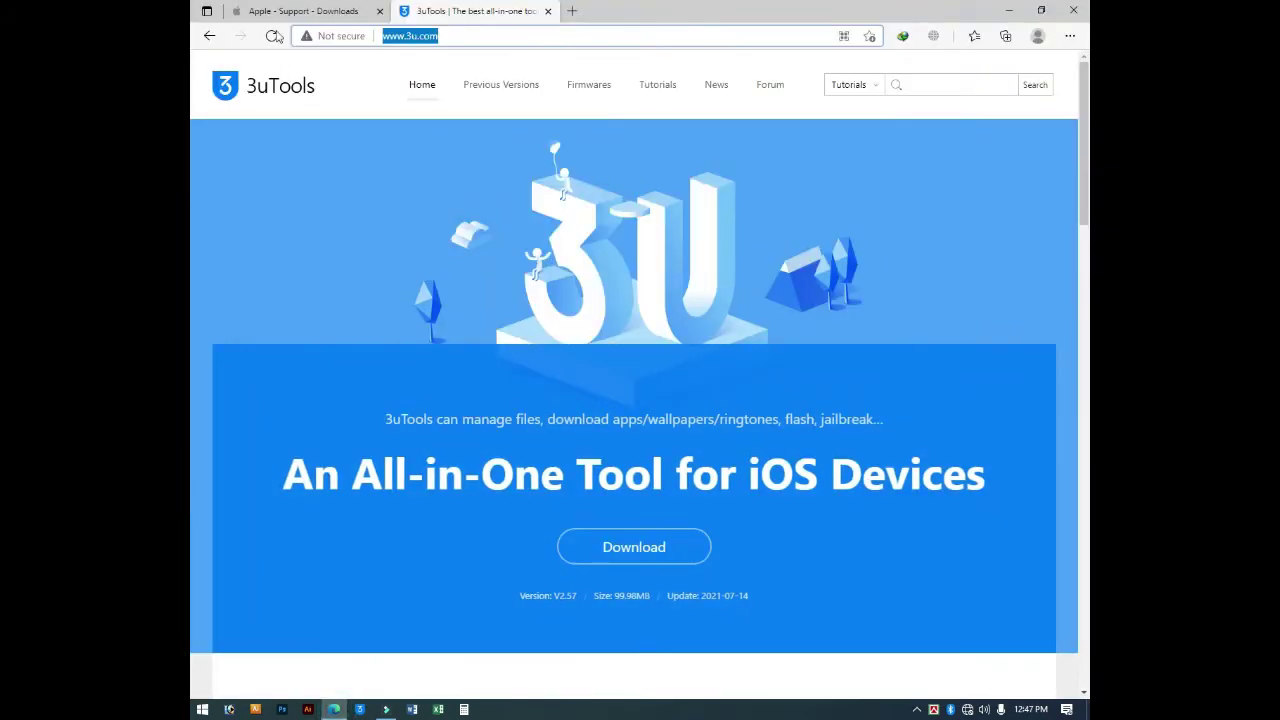
{"action": "left_click", "coordinate": [303, 12]}
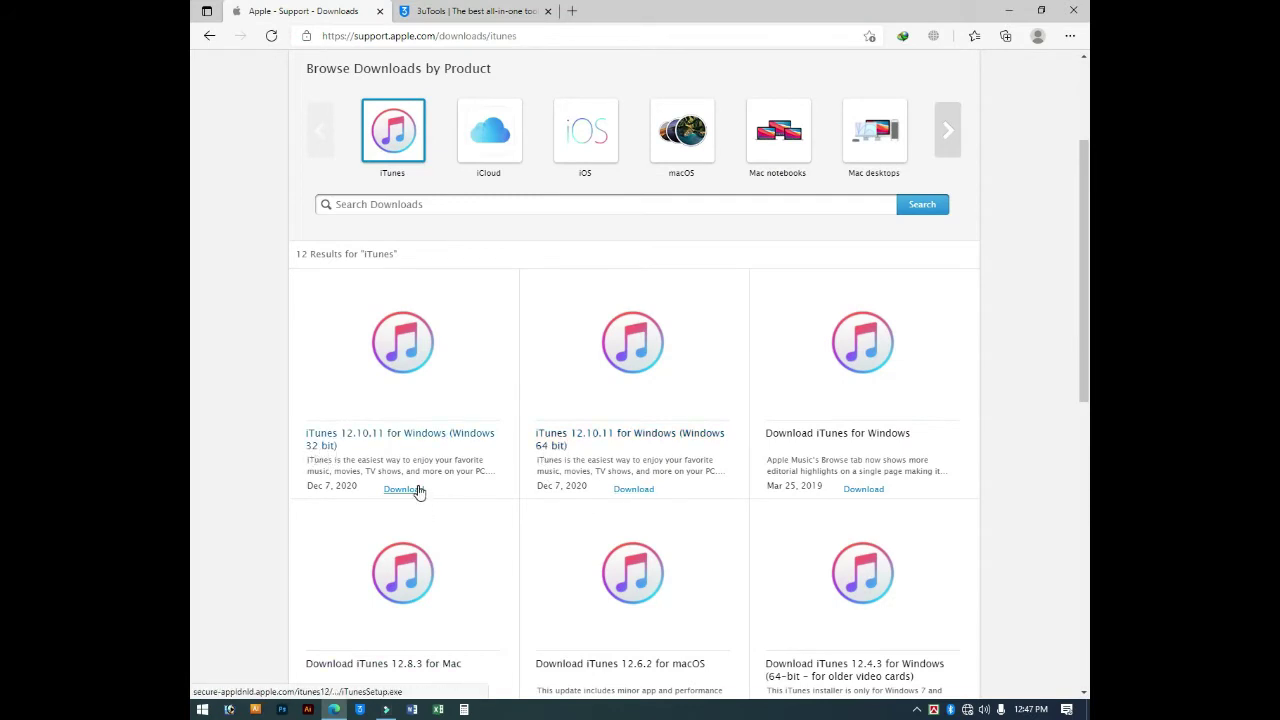
{"action": "left_click", "coordinate": [630, 492]}
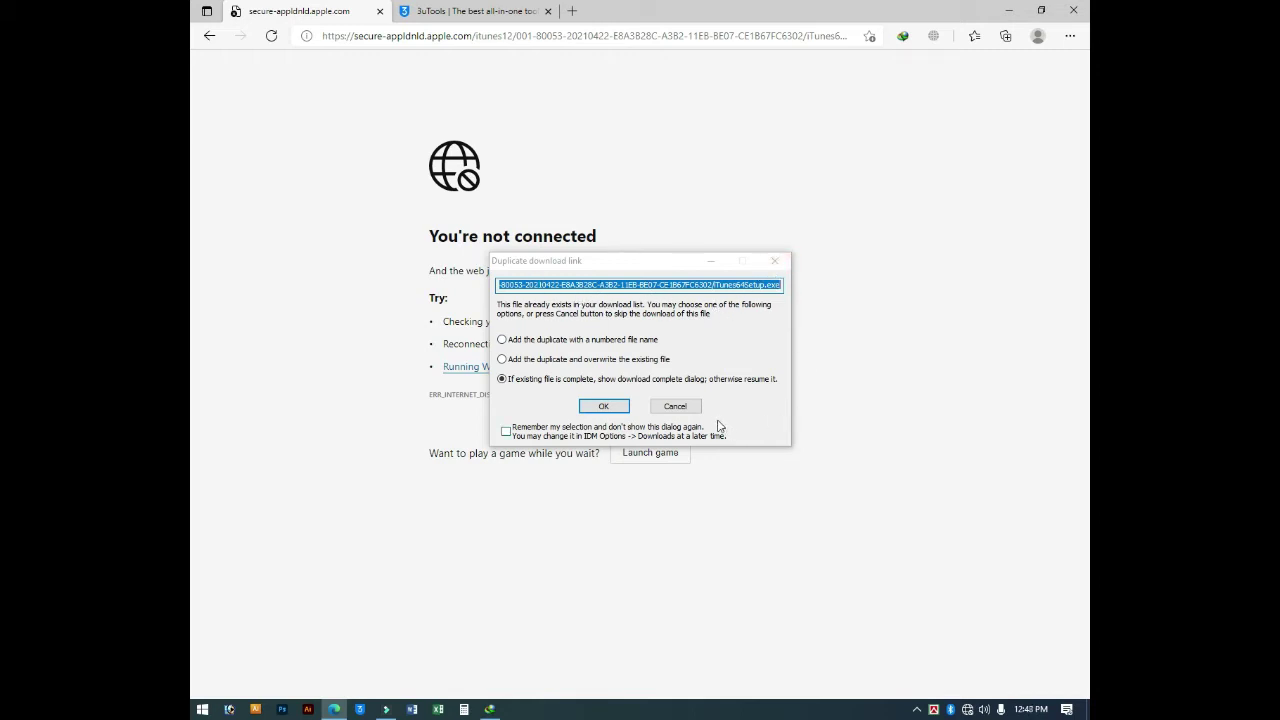
Step: Connect the computer to the owner's secured Wi-Fi network
{"action": "left_click", "coordinate": [963, 710]}
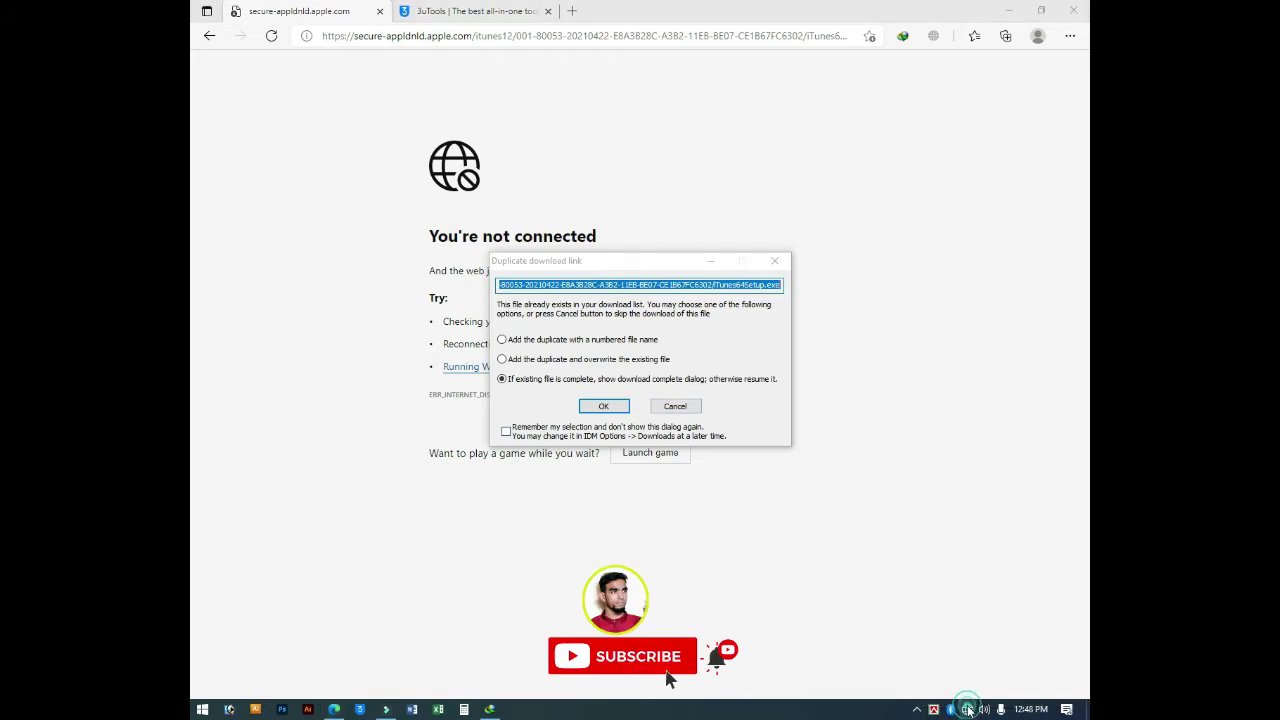
{"action": "left_click", "coordinate": [956, 330]}
{"action": "left_click", "coordinate": [1025, 374]}
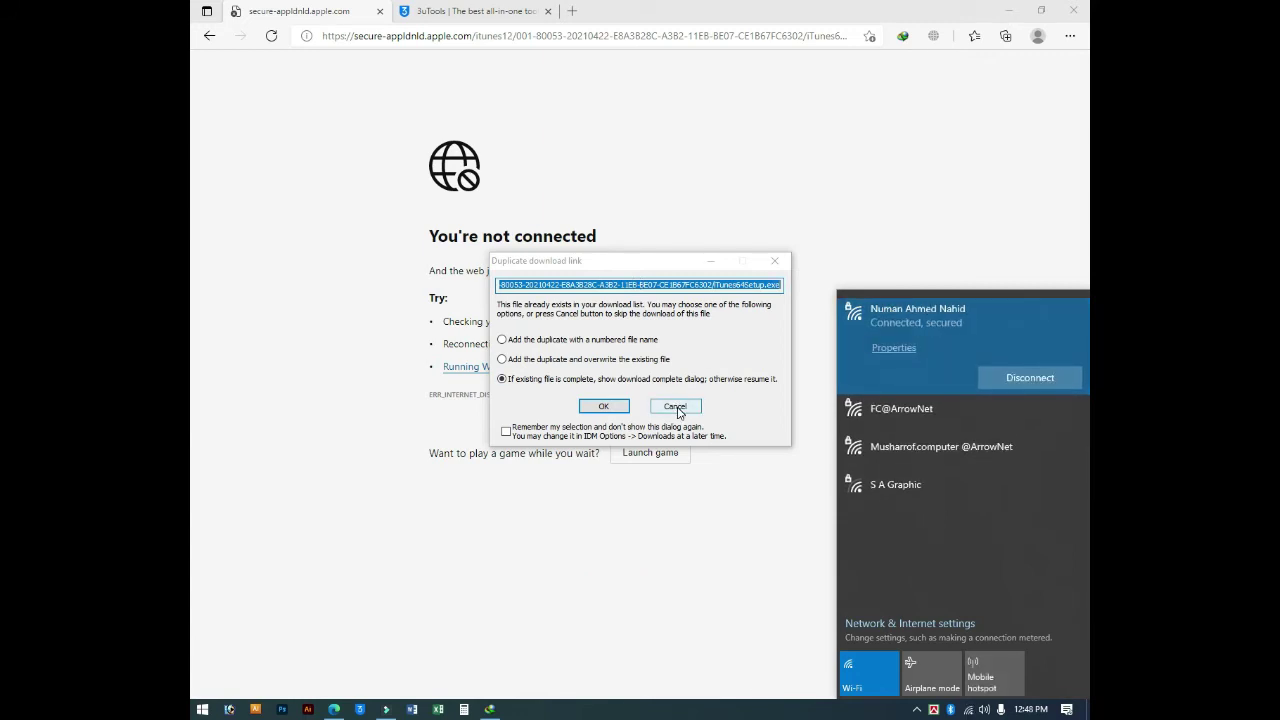
Step: Cancel the duplicate iTunes download requests and return to Apple's iTunes downloads page
{"action": "left_click", "coordinate": [678, 408]}
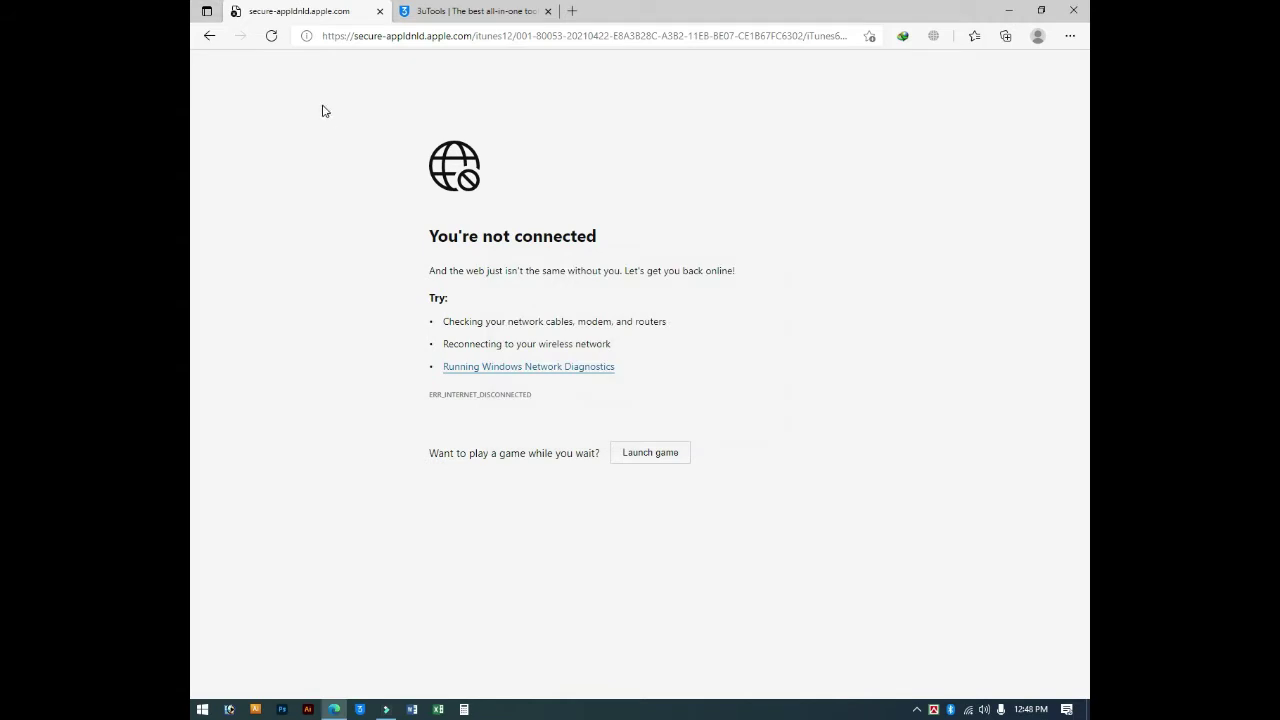
{"action": "left_click", "coordinate": [209, 38]}
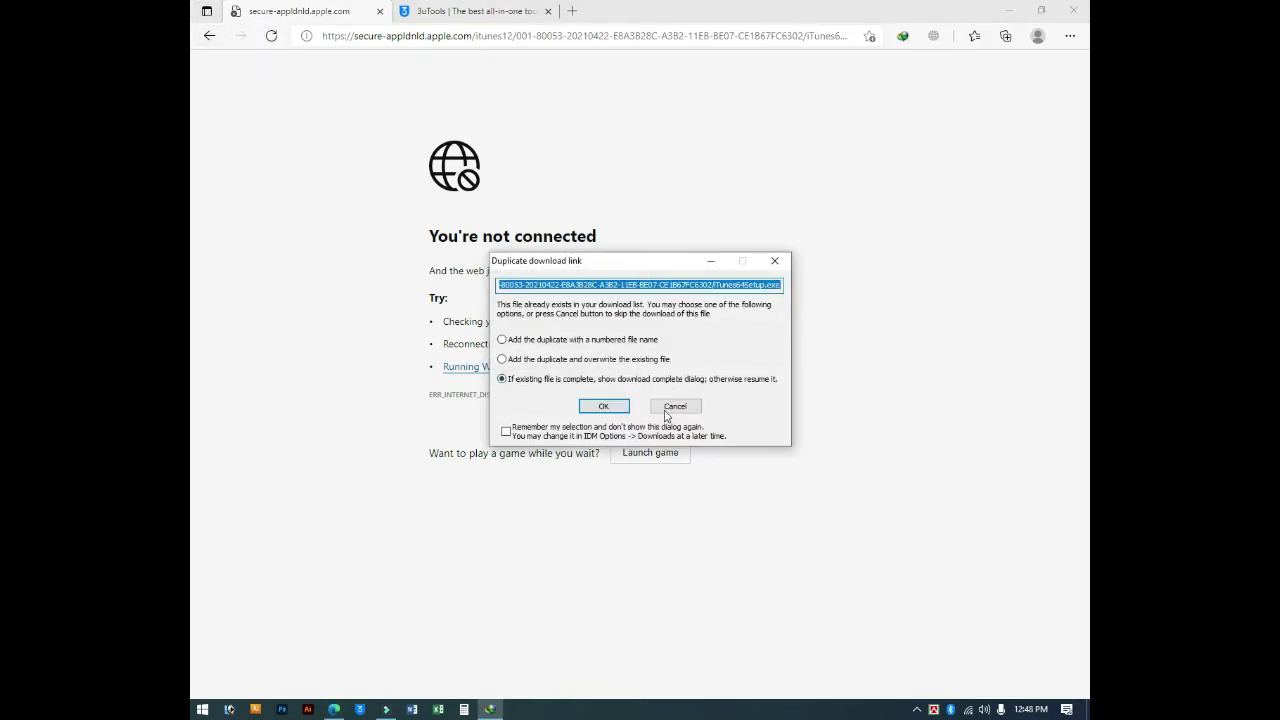
{"action": "left_click", "coordinate": [678, 407]}
{"action": "left_click", "coordinate": [209, 35]}
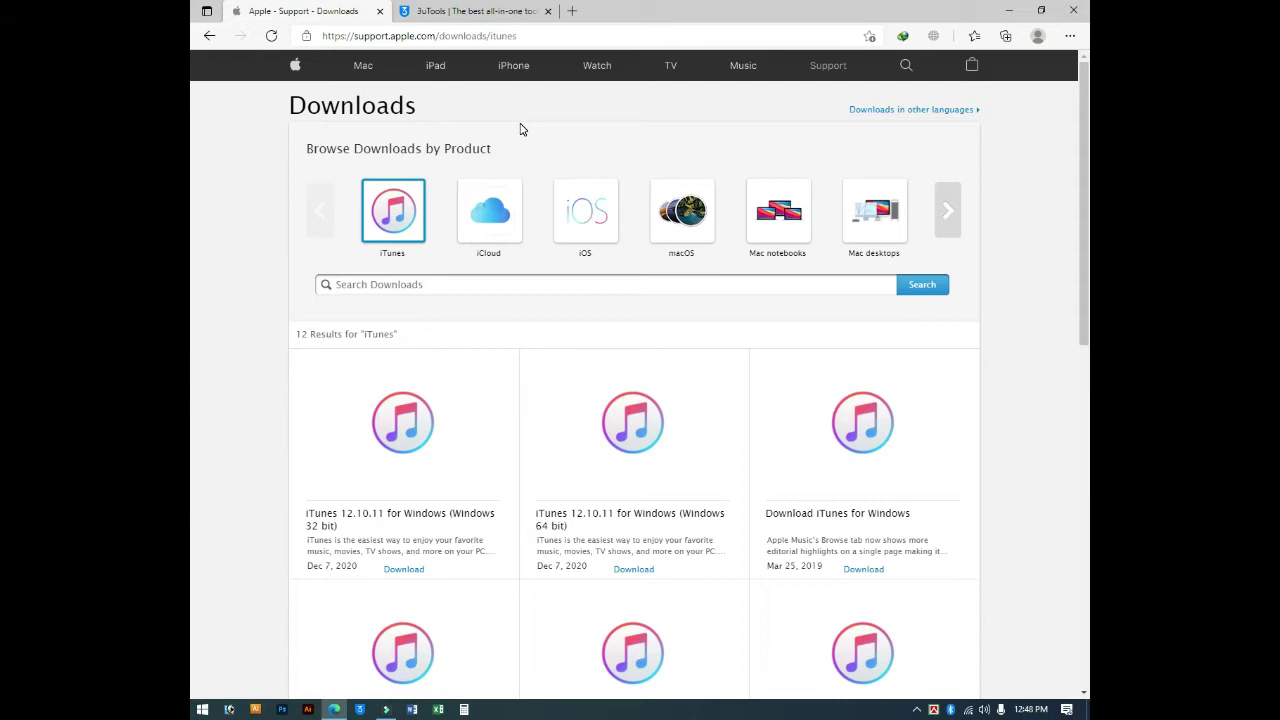
{"action": "left_click", "coordinate": [484, 16]}
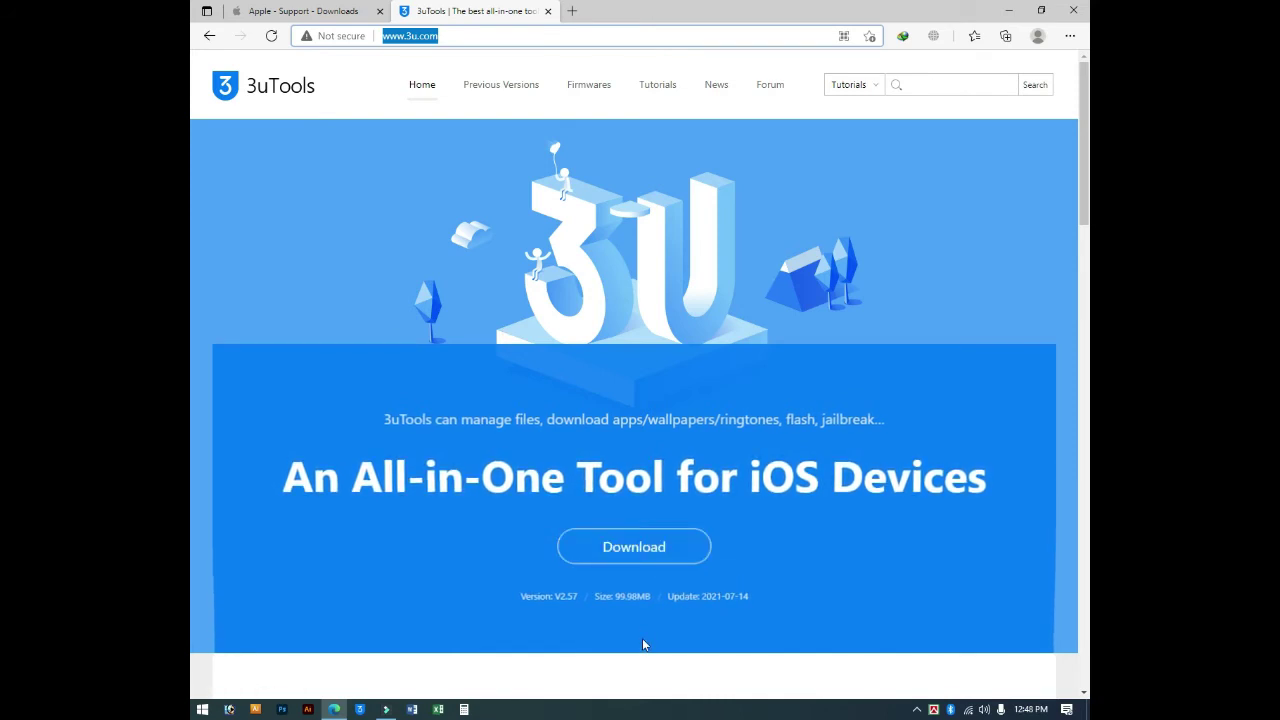
{"action": "left_click", "coordinate": [630, 550]}
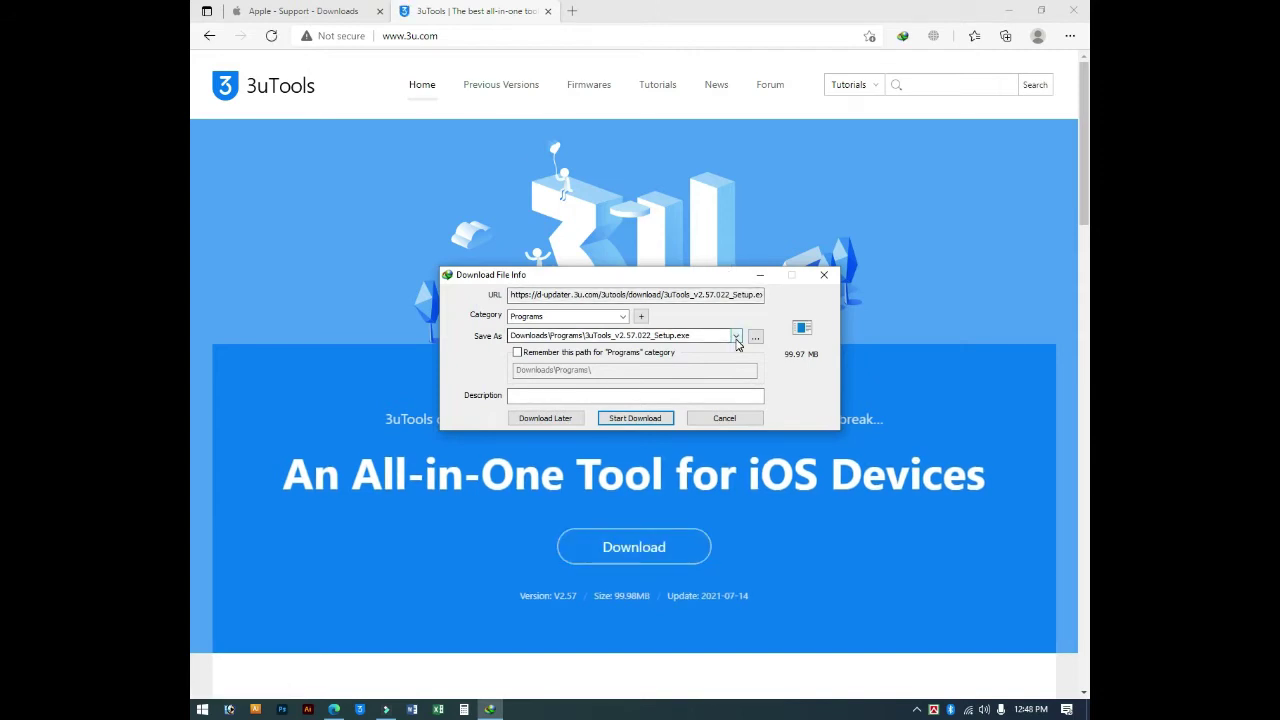
{"action": "left_click", "coordinate": [717, 424]}
{"action": "left_click", "coordinate": [676, 420]}
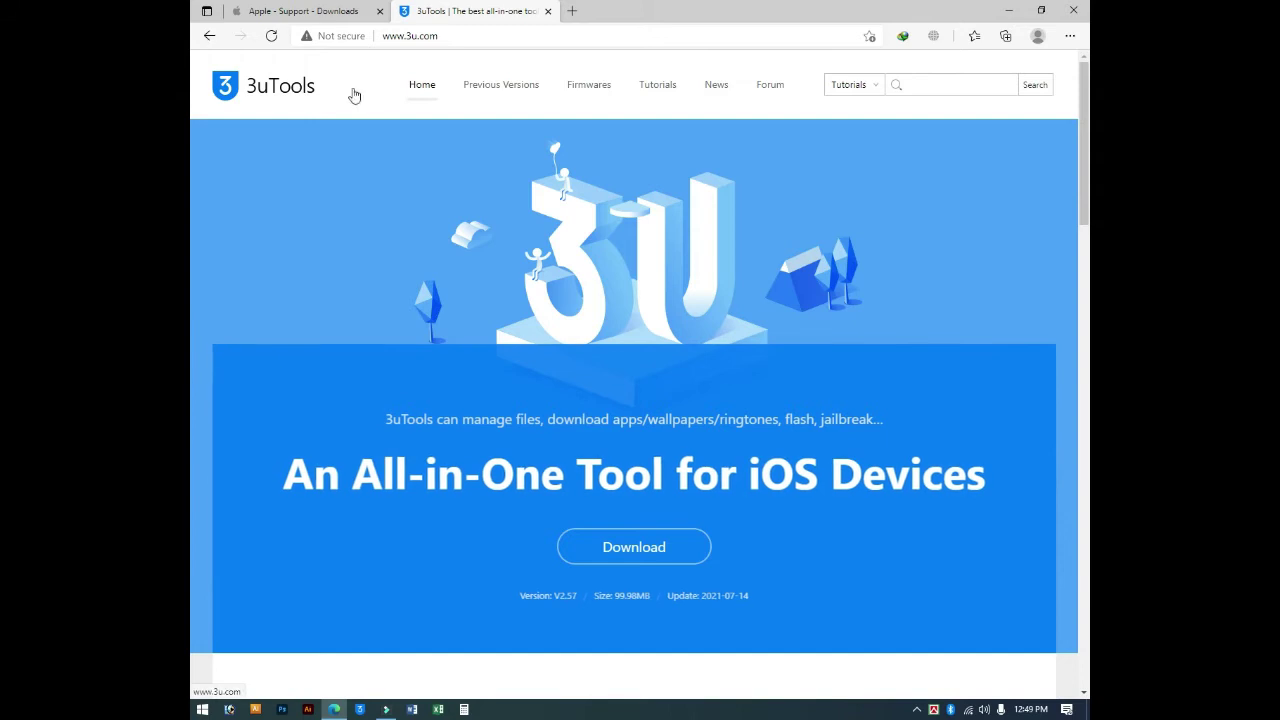
Step: Review the iTunes and 3uTools download pages once more, minimise the browser and refresh the desktop
{"action": "left_click", "coordinate": [323, 10]}
{"action": "left_click", "coordinate": [478, 12]}
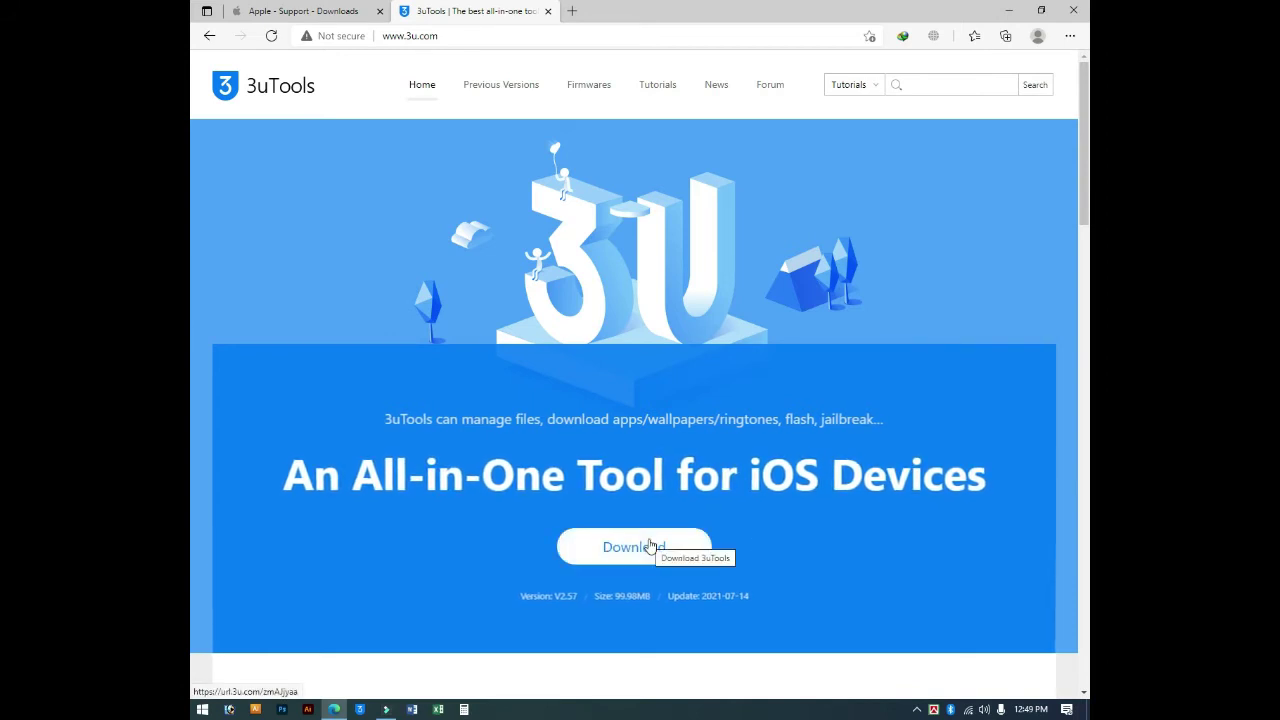
{"action": "left_click", "coordinate": [331, 11]}
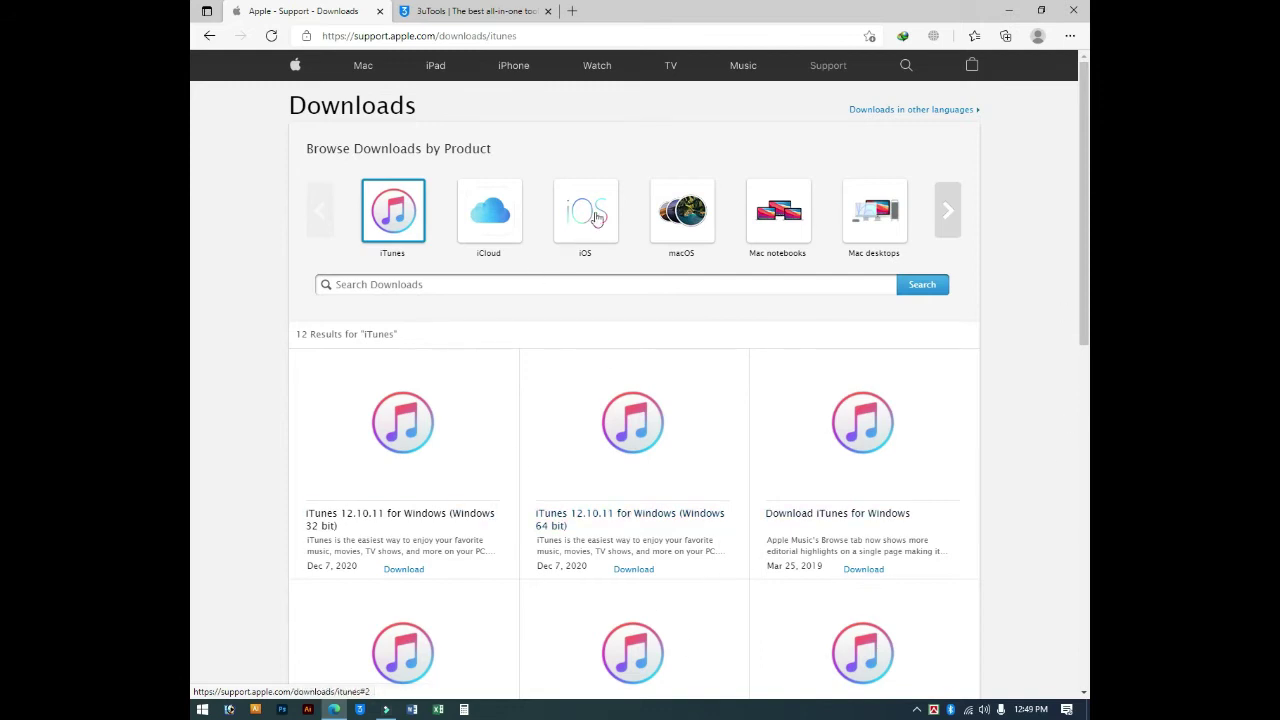
{"action": "left_click", "coordinate": [1008, 14]}
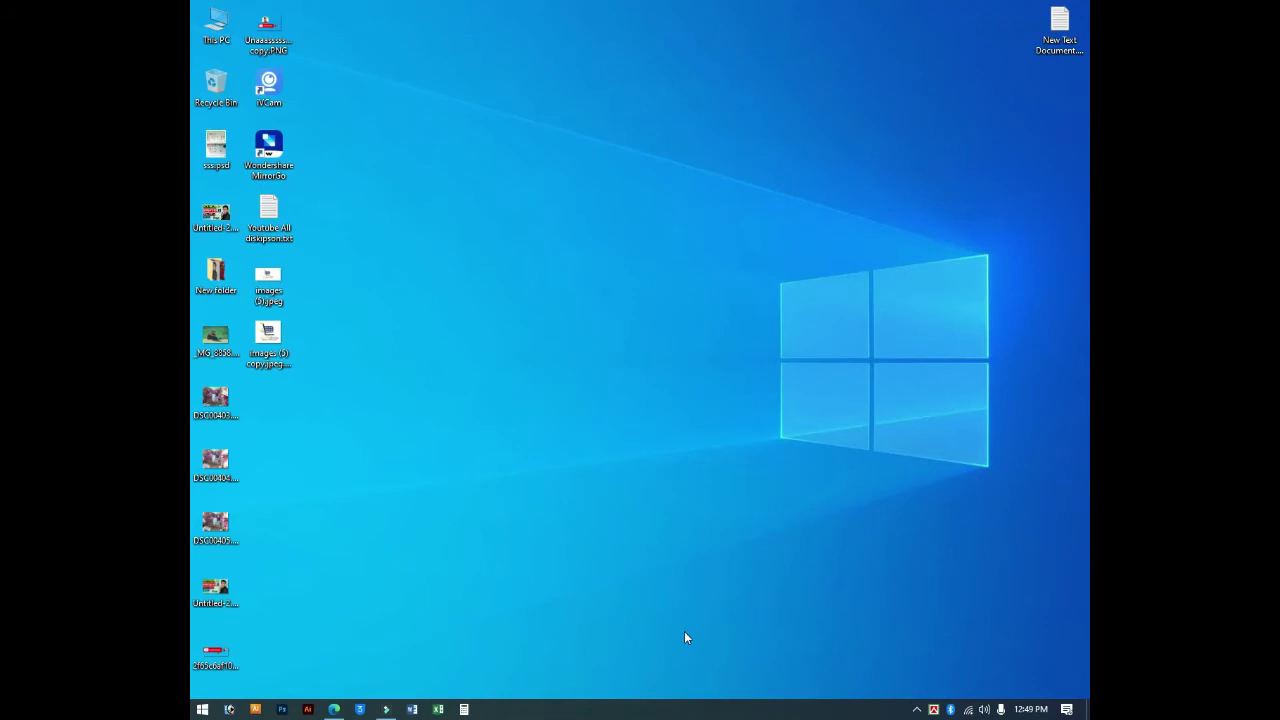
{"action": "right_click", "coordinate": [571, 412]}
{"action": "left_click", "coordinate": [628, 406]}
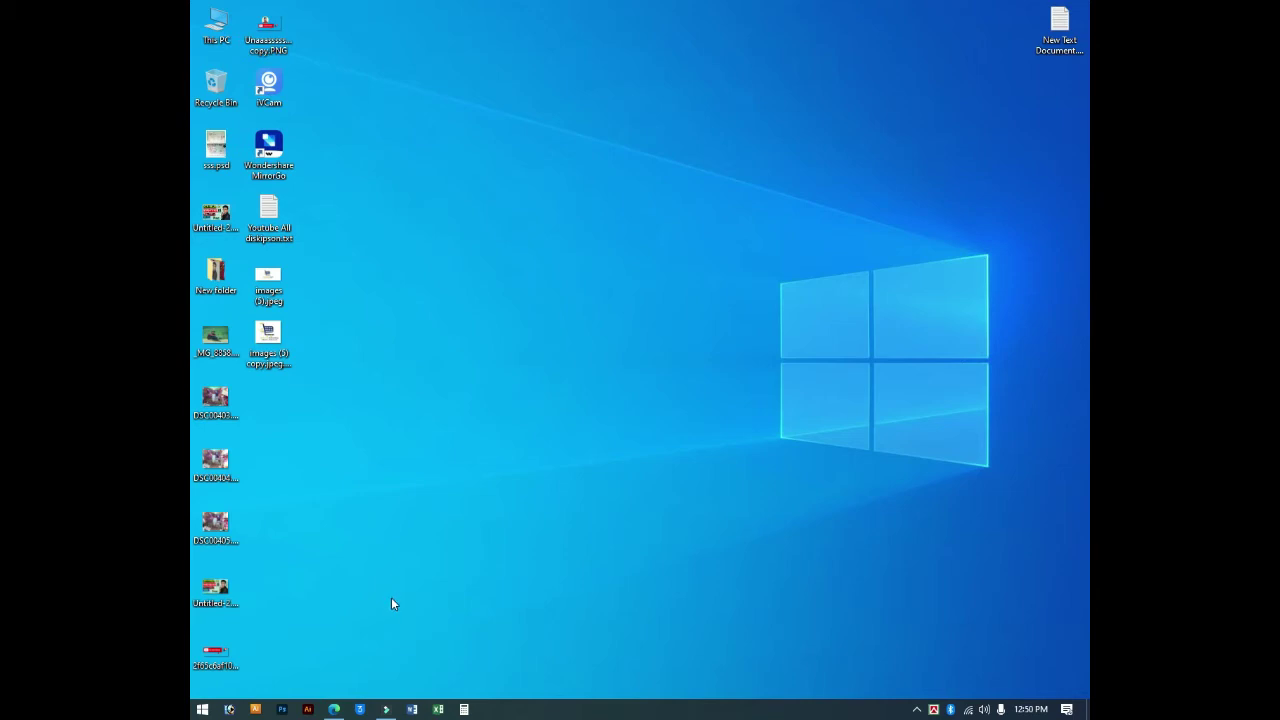
Step: Launch 3uTools and show the device information of the connected iPhone
{"action": "left_click", "coordinate": [360, 710]}
{"action": "left_click", "coordinate": [491, 709]}
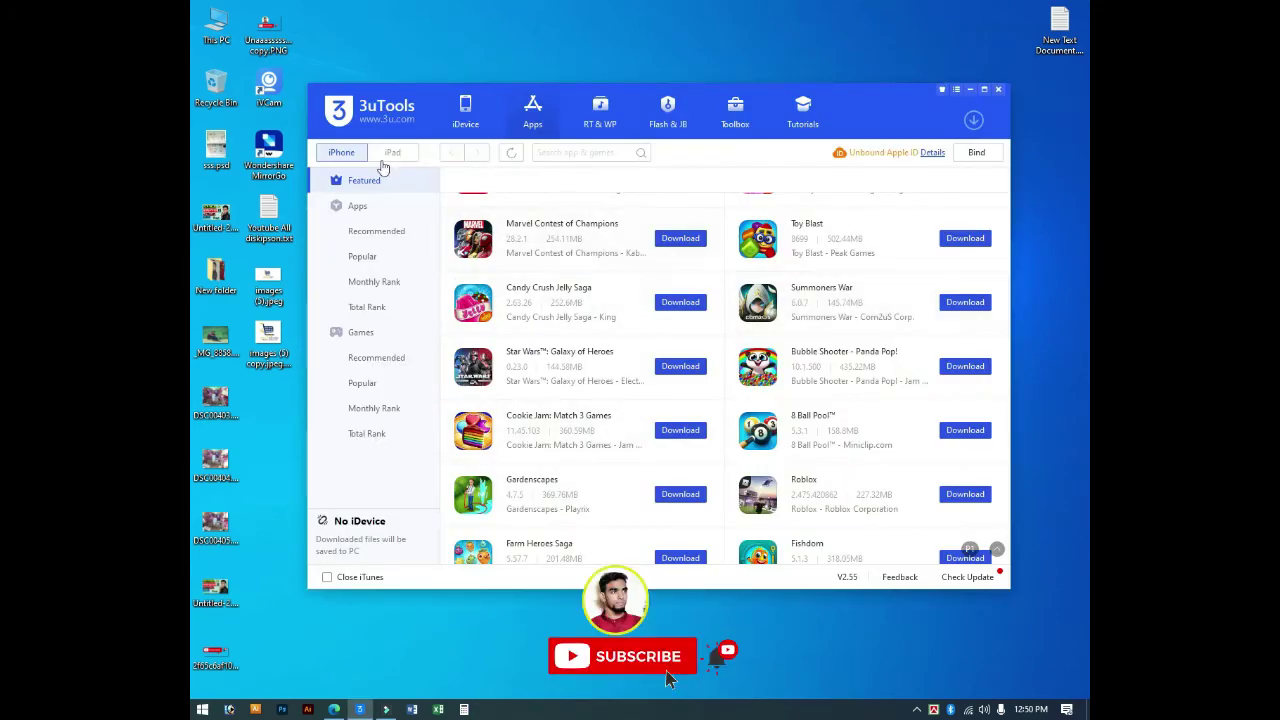
{"action": "left_click", "coordinate": [473, 107]}
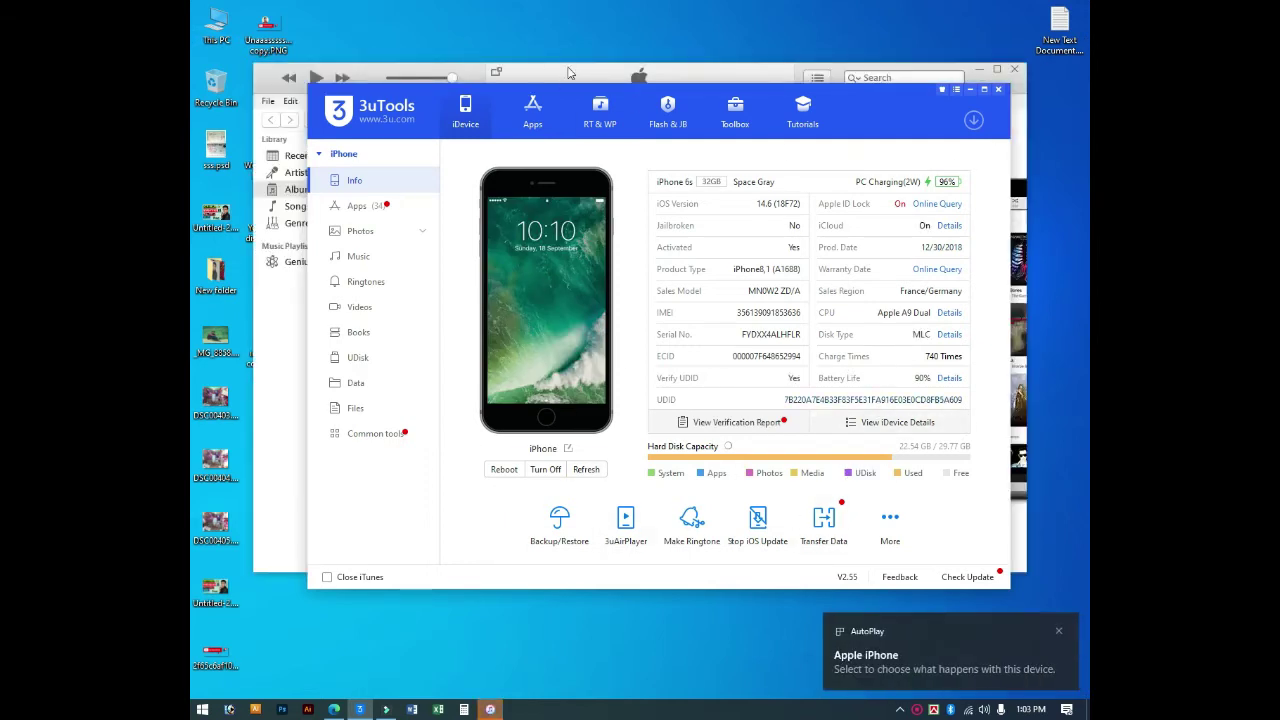
Step: Close the iTunes window and examine the iPhone's device details and hard disk capacity in 3uTools
{"action": "left_click", "coordinate": [763, 77]}
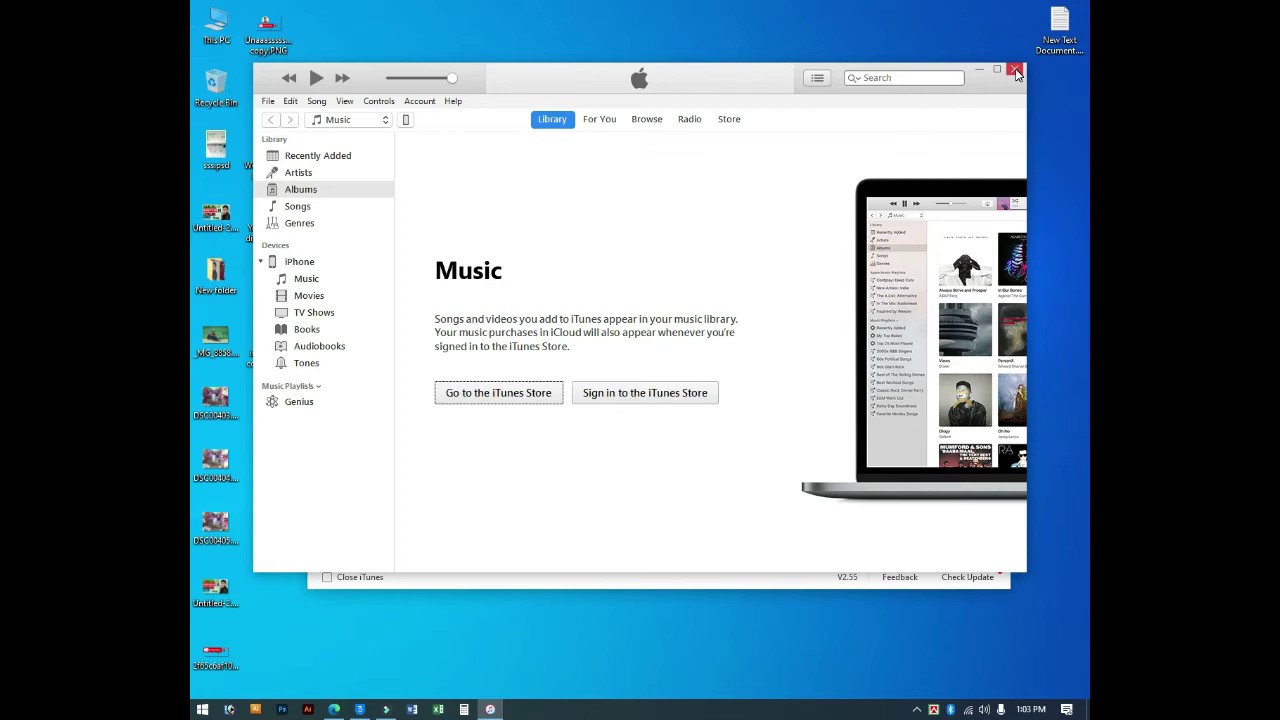
{"action": "left_click", "coordinate": [1015, 72]}
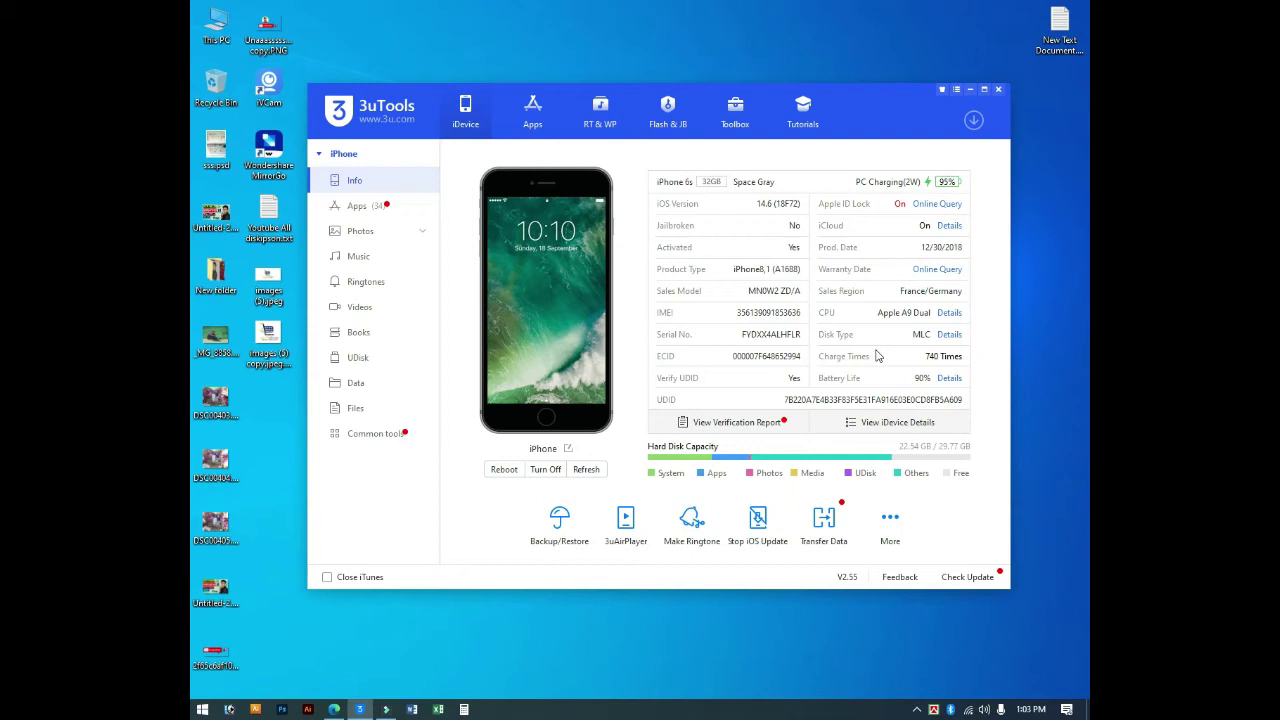
{"action": "mouse_move", "coordinate": [912, 465]}
{"action": "mouse_move", "coordinate": [748, 475]}
Step: Browse the featured iPhone apps available for installation in 3uTools
{"action": "left_click", "coordinate": [535, 115]}
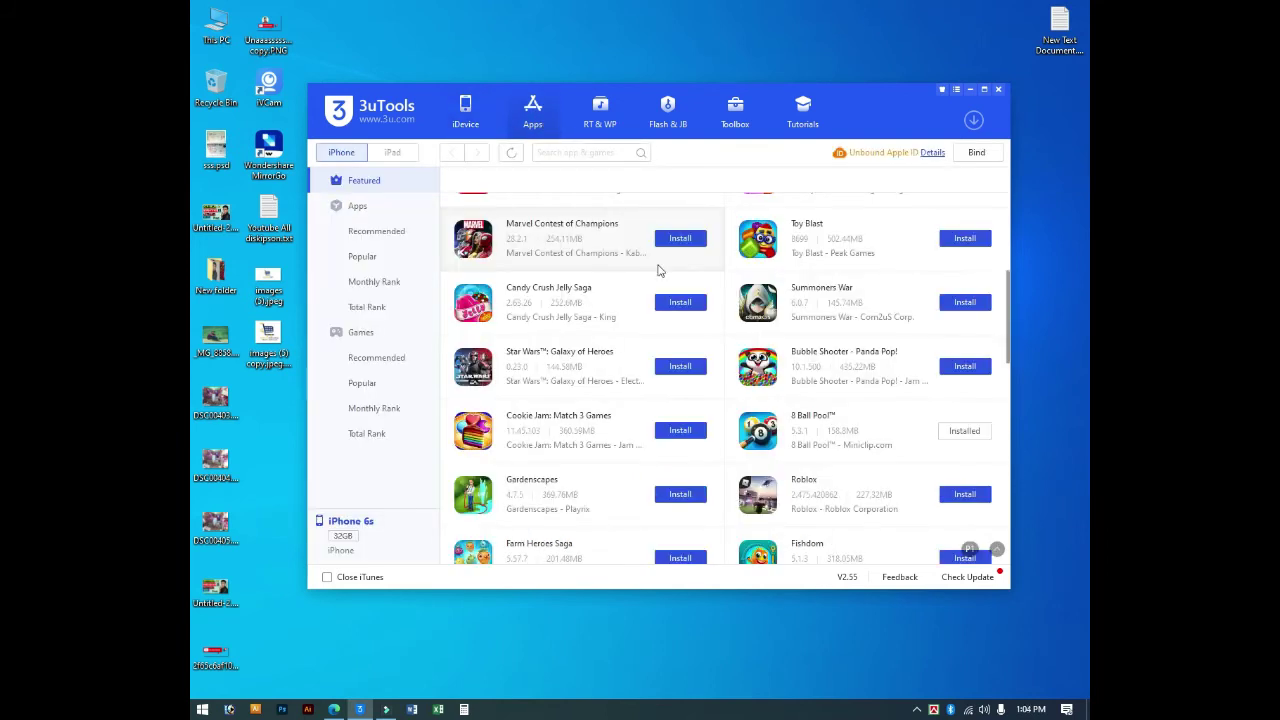
{"action": "scroll", "coordinate": [820, 363], "scroll_direction": "down", "scroll_amount": 10}
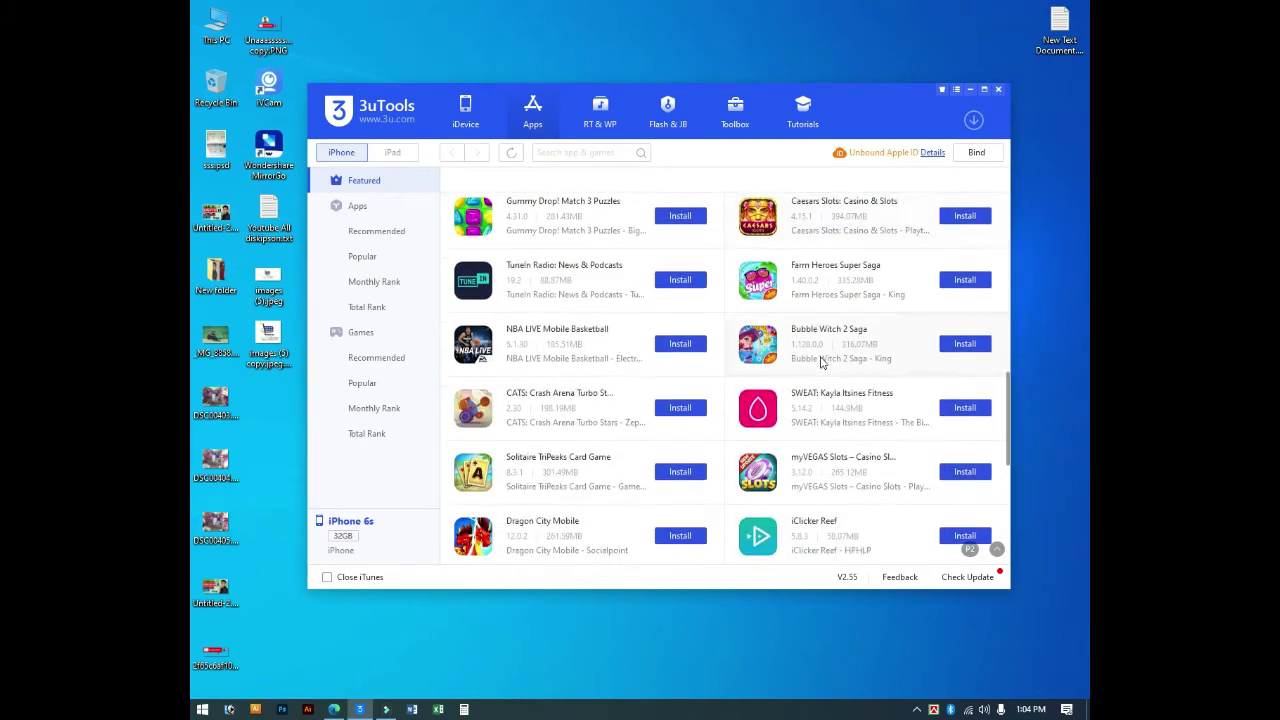
{"action": "scroll", "coordinate": [820, 363], "scroll_direction": "down", "scroll_amount": 2}
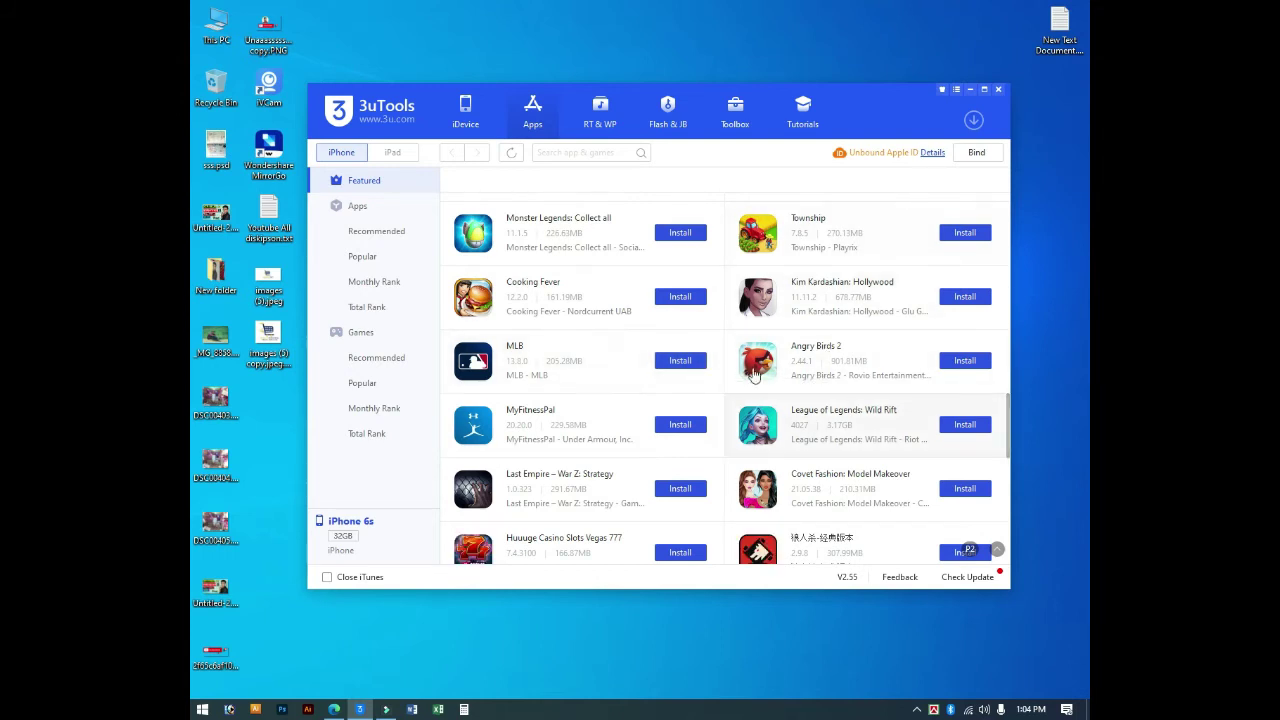
Step: Look further through the featured apps and games, ending back at the beginning of the list
{"action": "scroll", "coordinate": [757, 375], "scroll_direction": "down", "scroll_amount": 1}
{"action": "scroll", "coordinate": [757, 368], "scroll_direction": "down", "scroll_amount": 1}
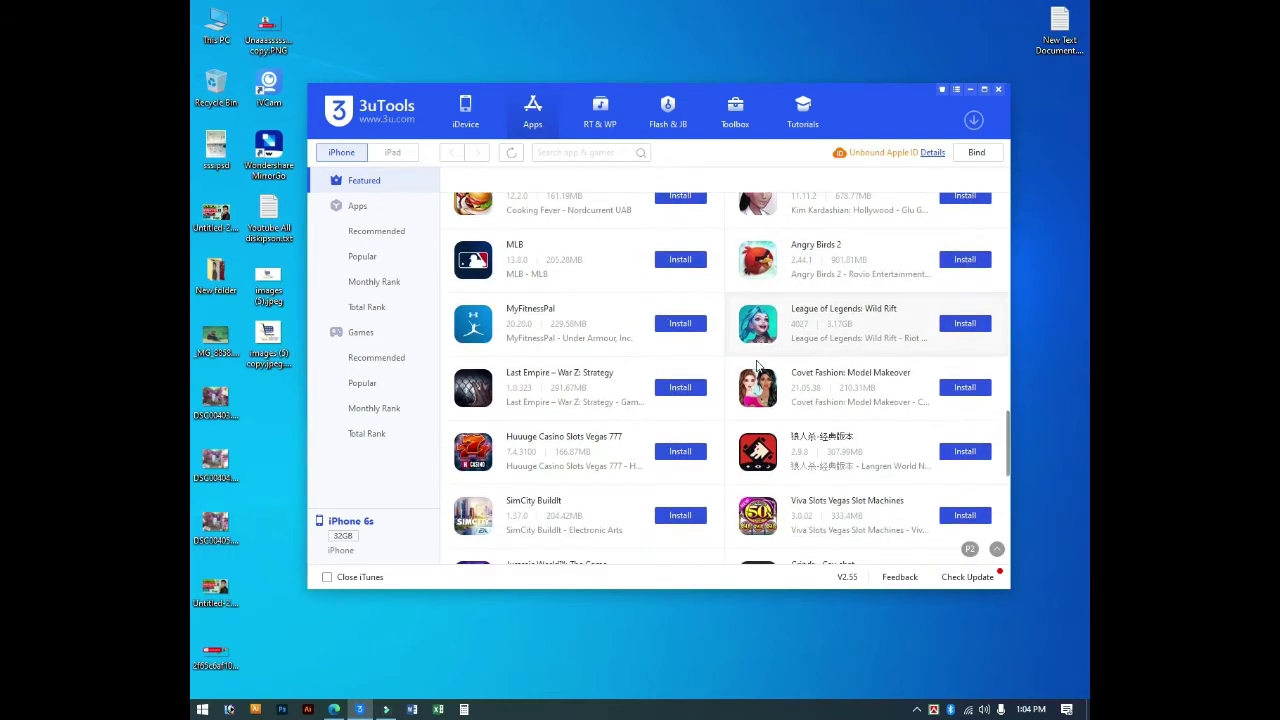
{"action": "scroll", "coordinate": [766, 424], "scroll_direction": "up", "scroll_amount": 2}
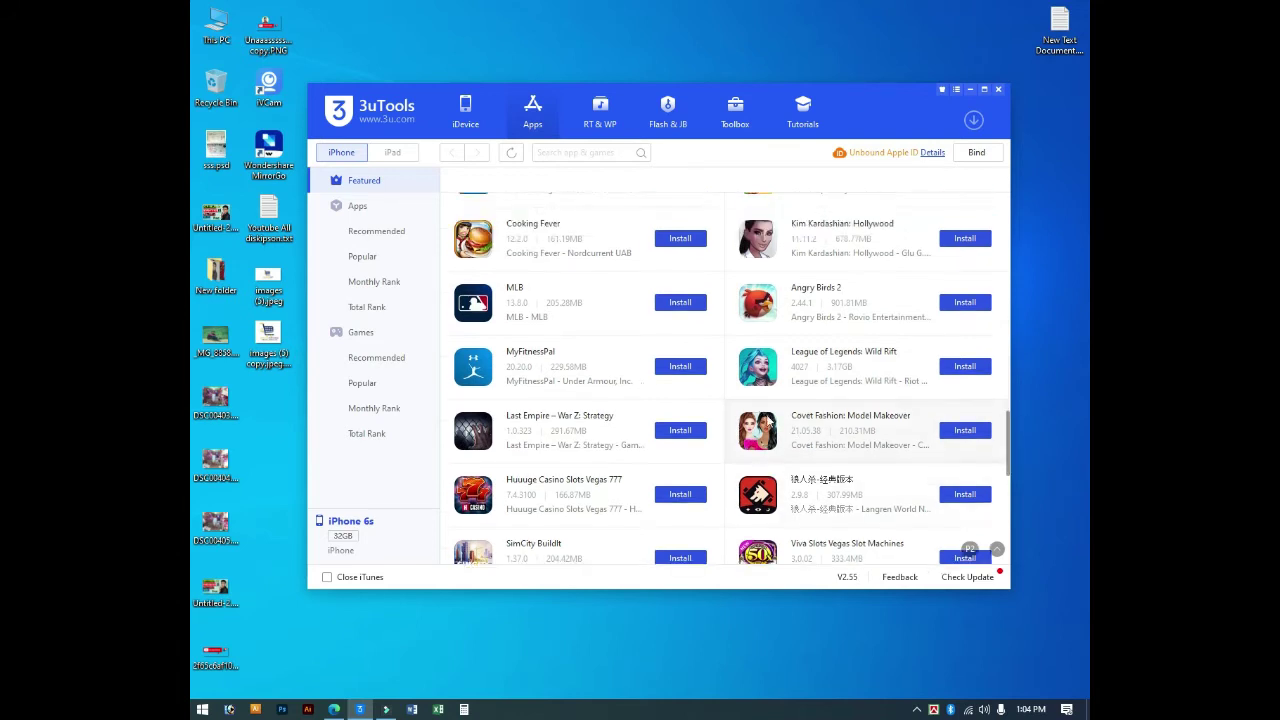
{"action": "scroll", "coordinate": [790, 436], "scroll_direction": "down", "scroll_amount": 5}
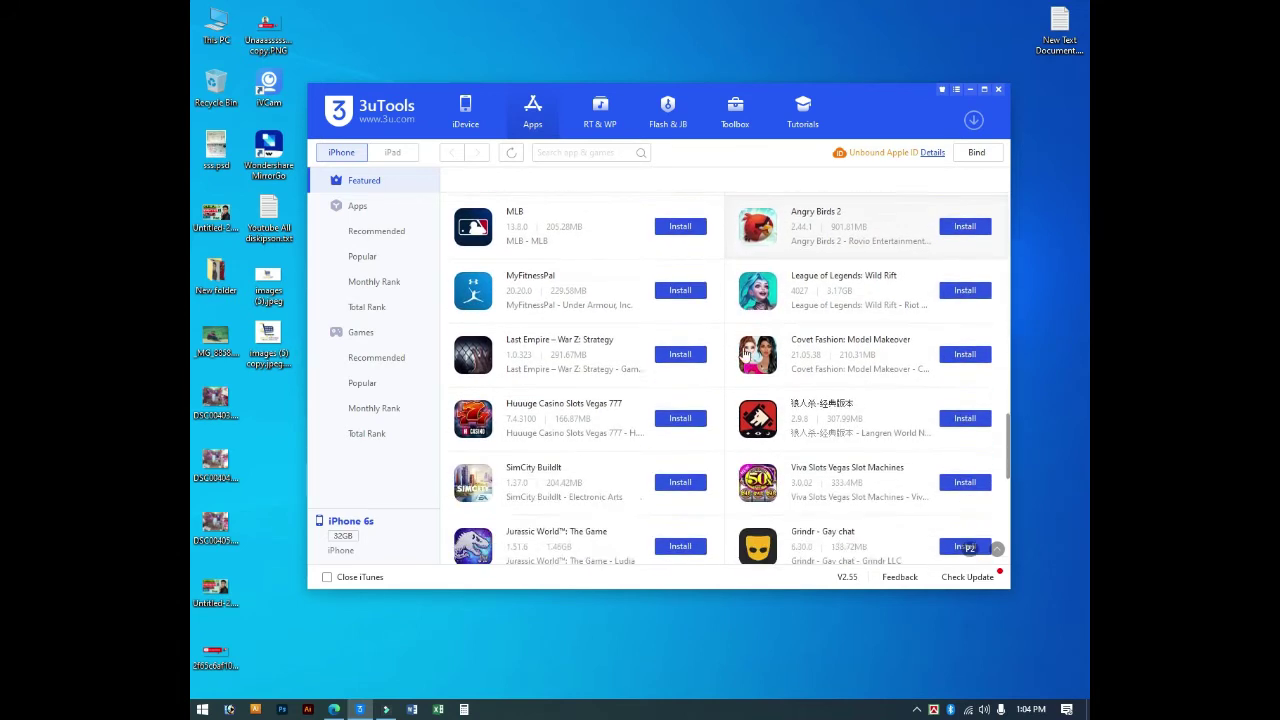
{"action": "scroll", "coordinate": [817, 447], "scroll_direction": "down", "scroll_amount": 3}
{"action": "scroll", "coordinate": [817, 447], "scroll_direction": "up", "scroll_amount": 6}
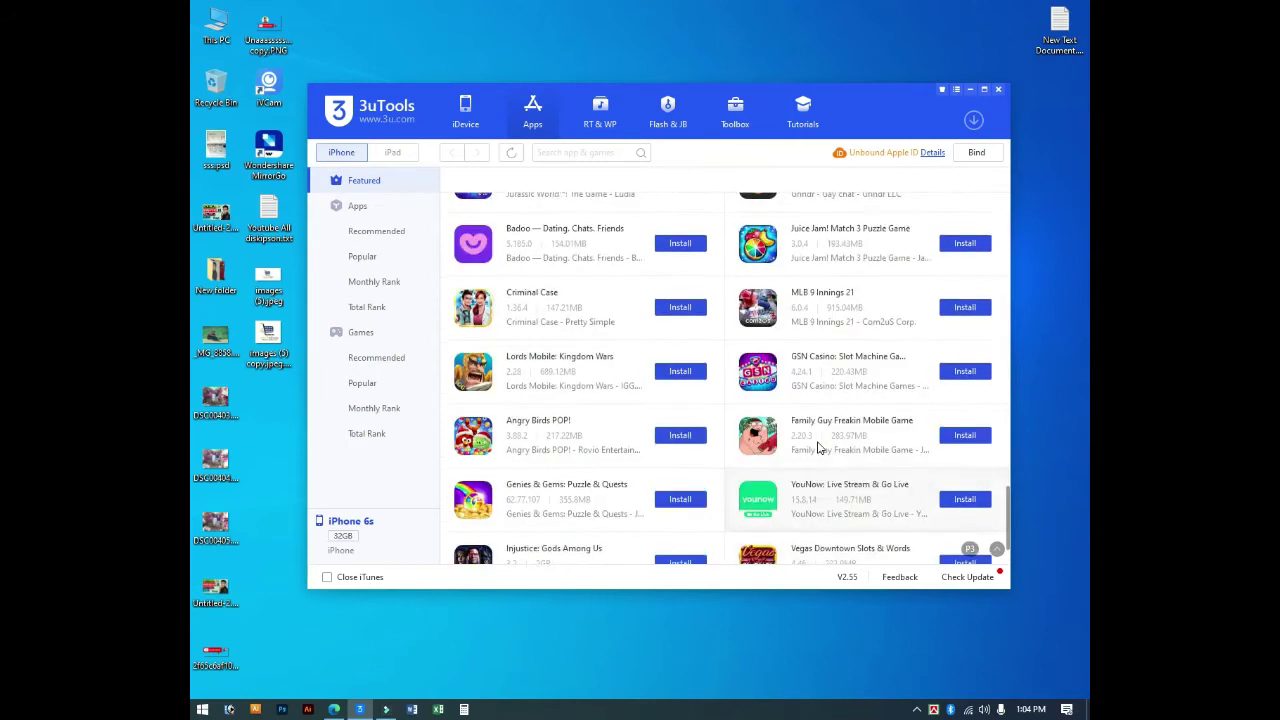
{"action": "scroll", "coordinate": [817, 447], "scroll_direction": "up", "scroll_amount": 10}
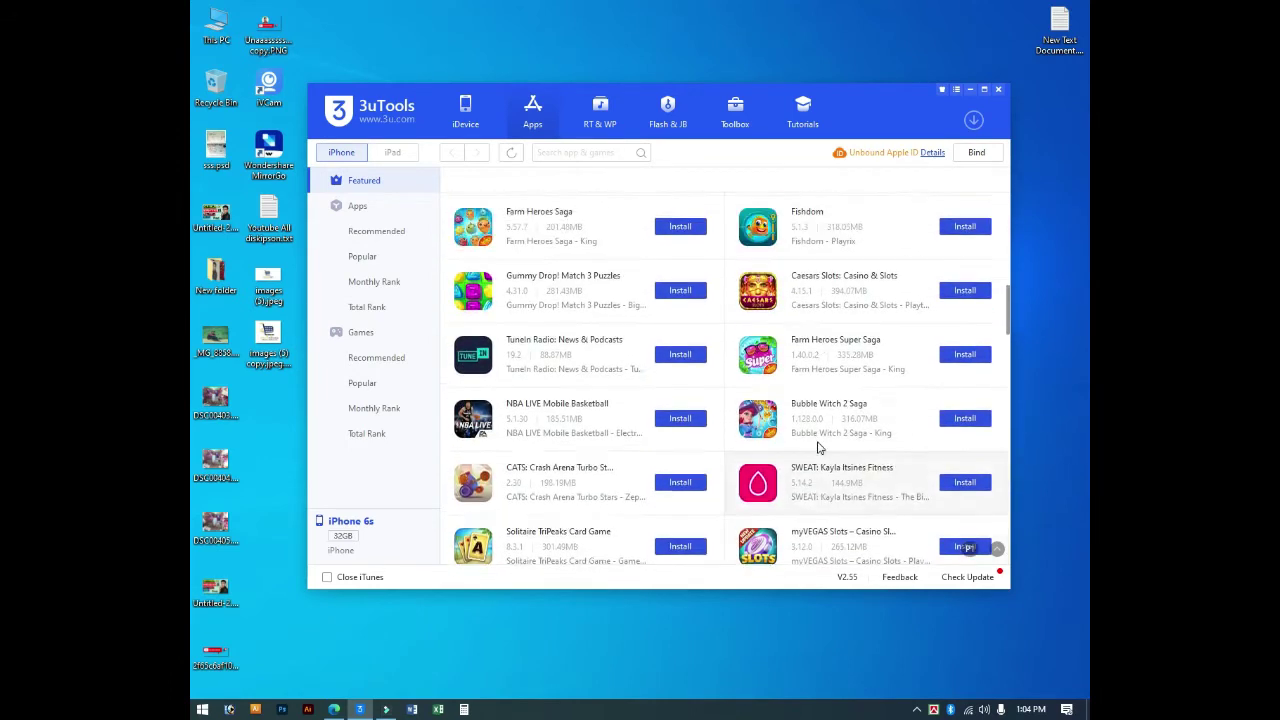
{"action": "scroll", "coordinate": [817, 447], "scroll_direction": "up", "scroll_amount": 5}
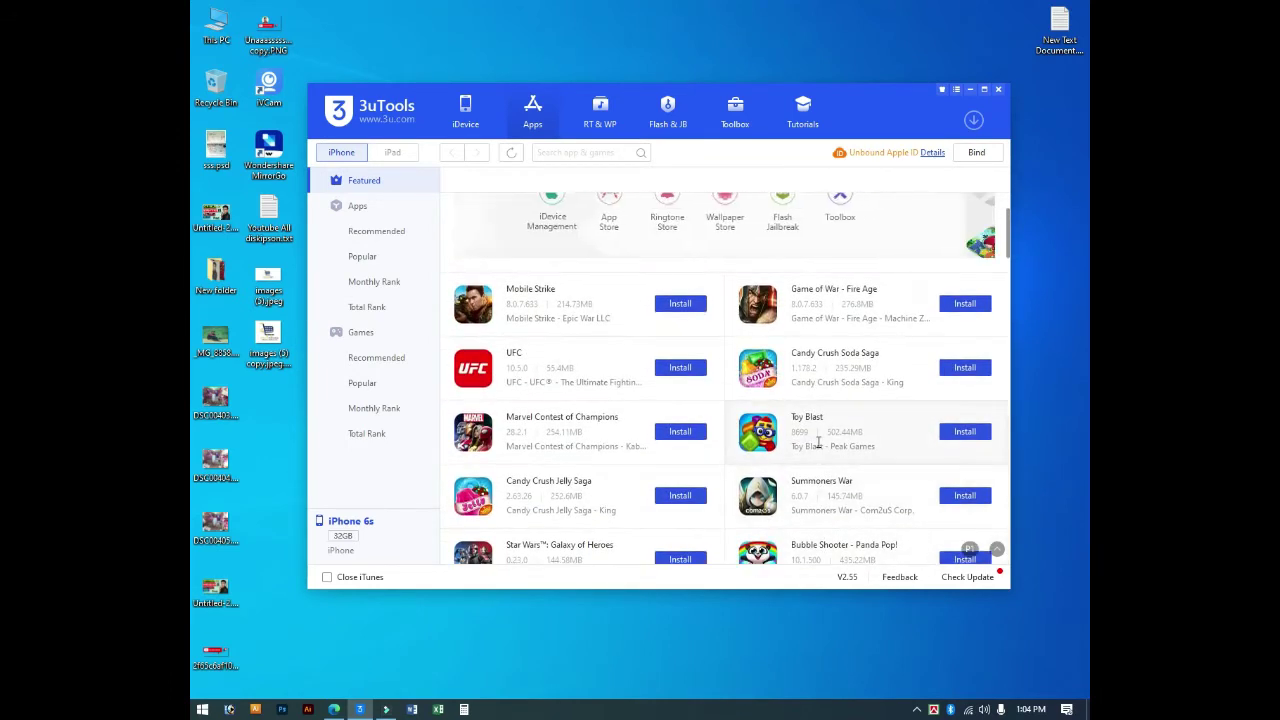
{"action": "scroll", "coordinate": [817, 443], "scroll_direction": "up", "scroll_amount": 2}
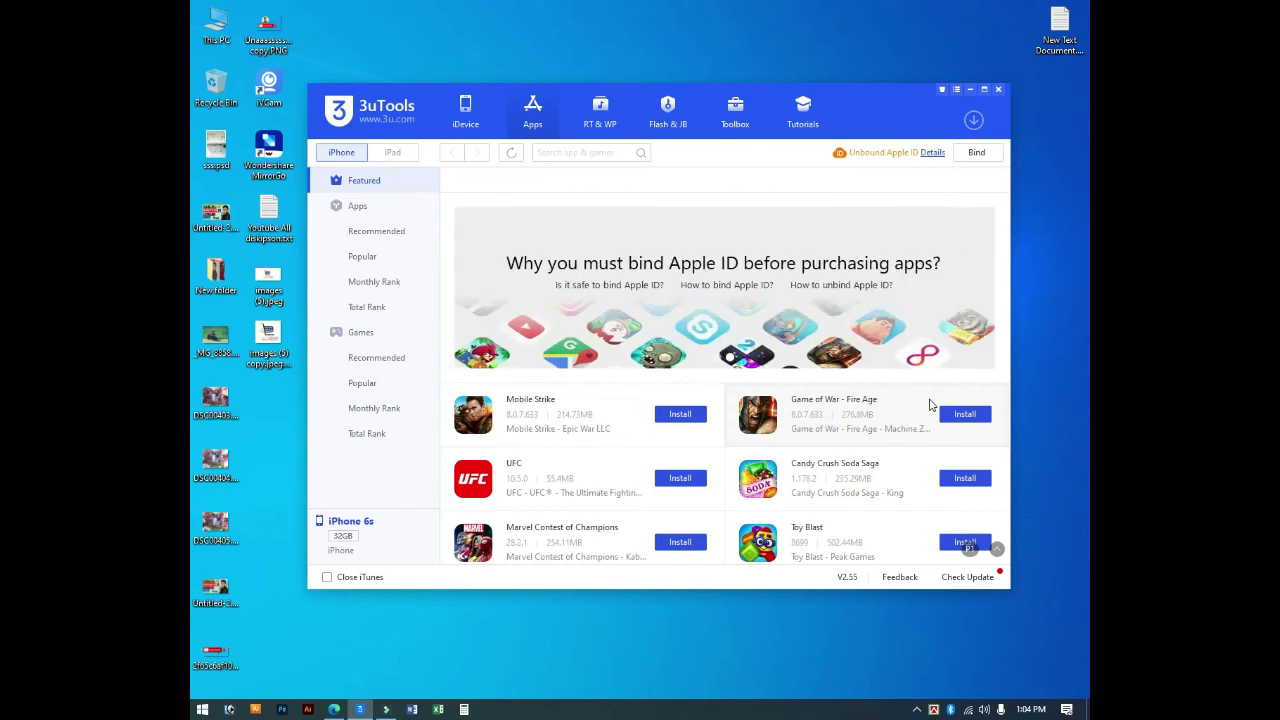
{"action": "scroll", "coordinate": [858, 432], "scroll_direction": "down", "scroll_amount": 1}
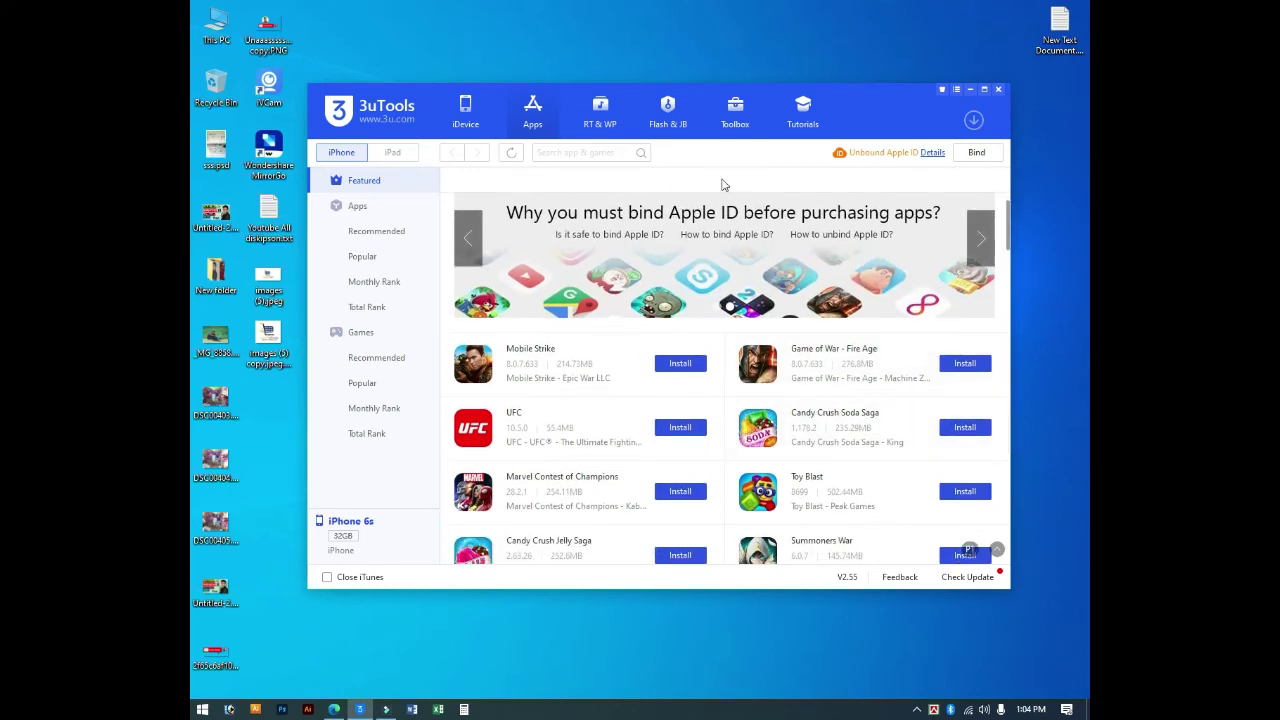
Step: Show the apps installed on the connected iPhone and look through their versions and sizes
{"action": "left_click", "coordinate": [470, 118]}
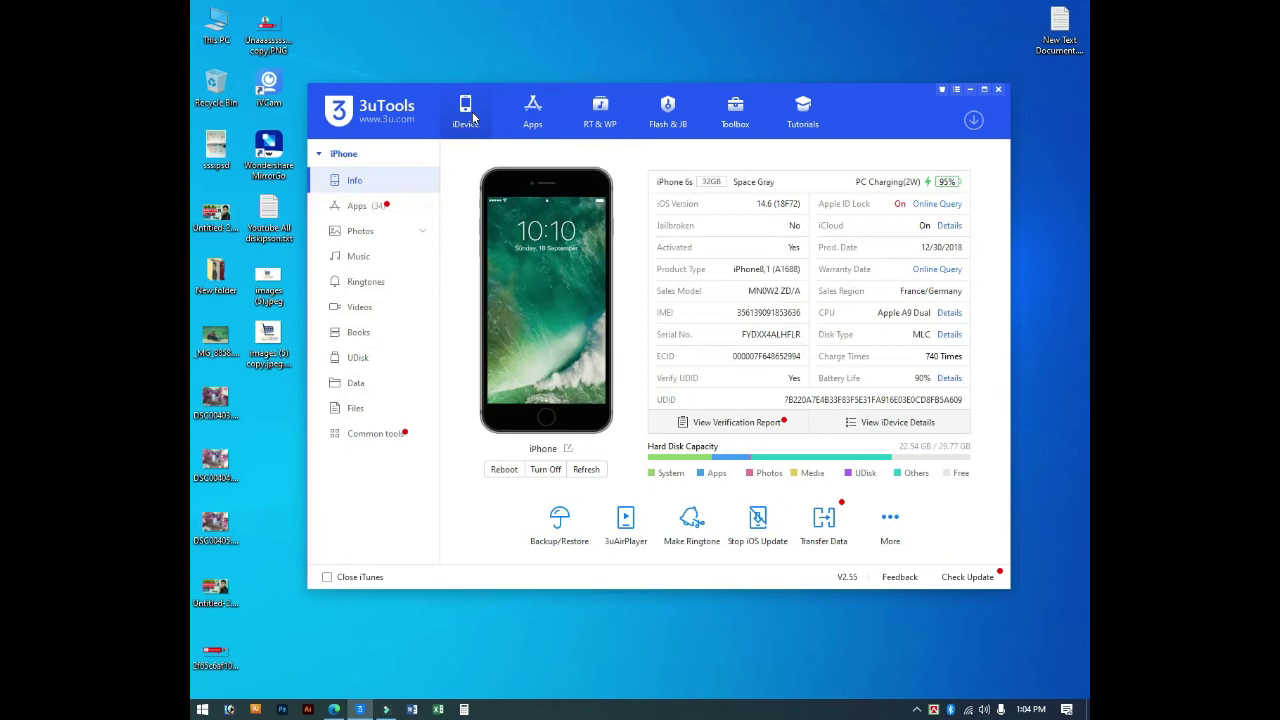
{"action": "left_click", "coordinate": [389, 210]}
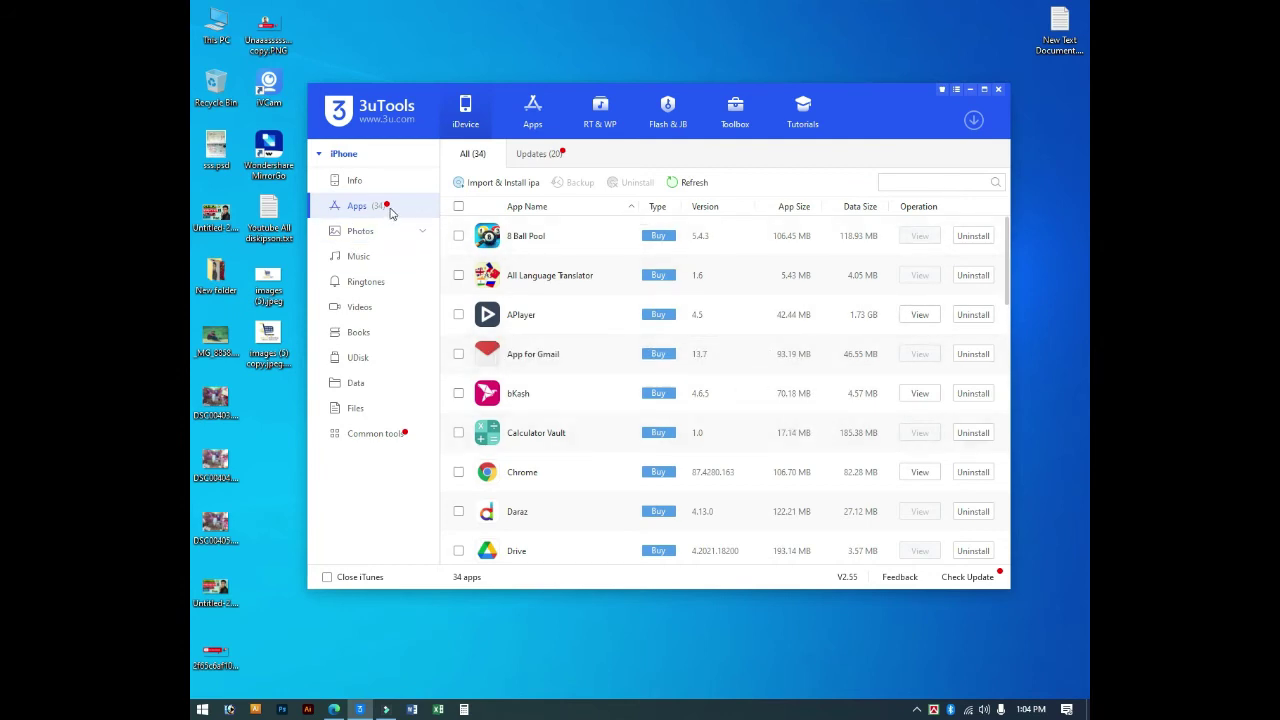
{"action": "scroll", "coordinate": [829, 408], "scroll_direction": "down", "scroll_amount": 10}
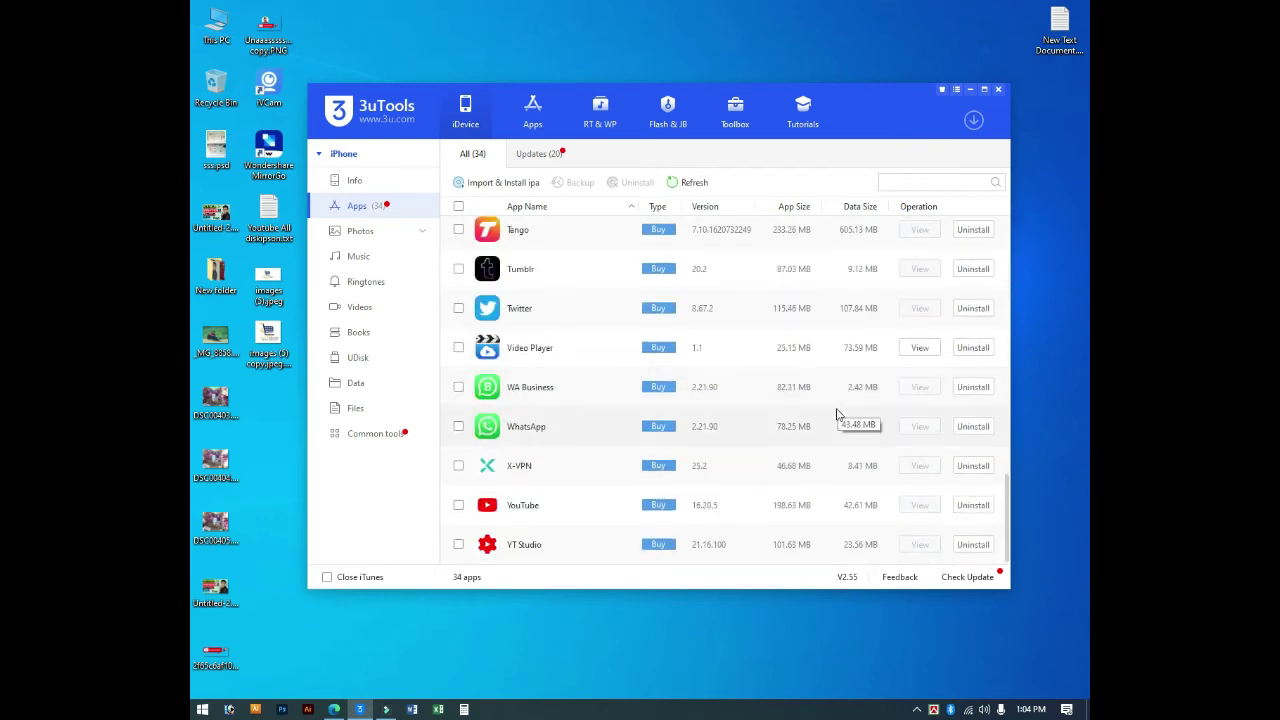
{"action": "scroll", "coordinate": [836, 478], "scroll_direction": "up", "scroll_amount": 10}
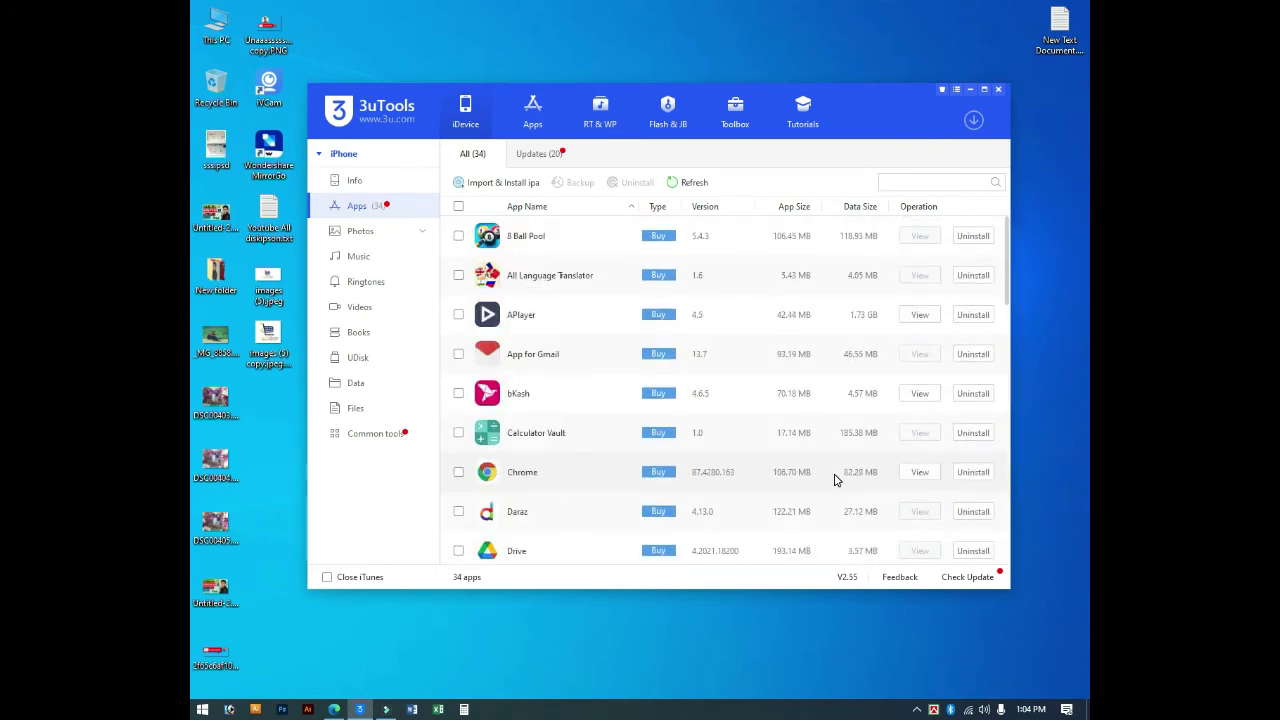
{"action": "scroll", "coordinate": [838, 414], "scroll_direction": "down", "scroll_amount": 3}
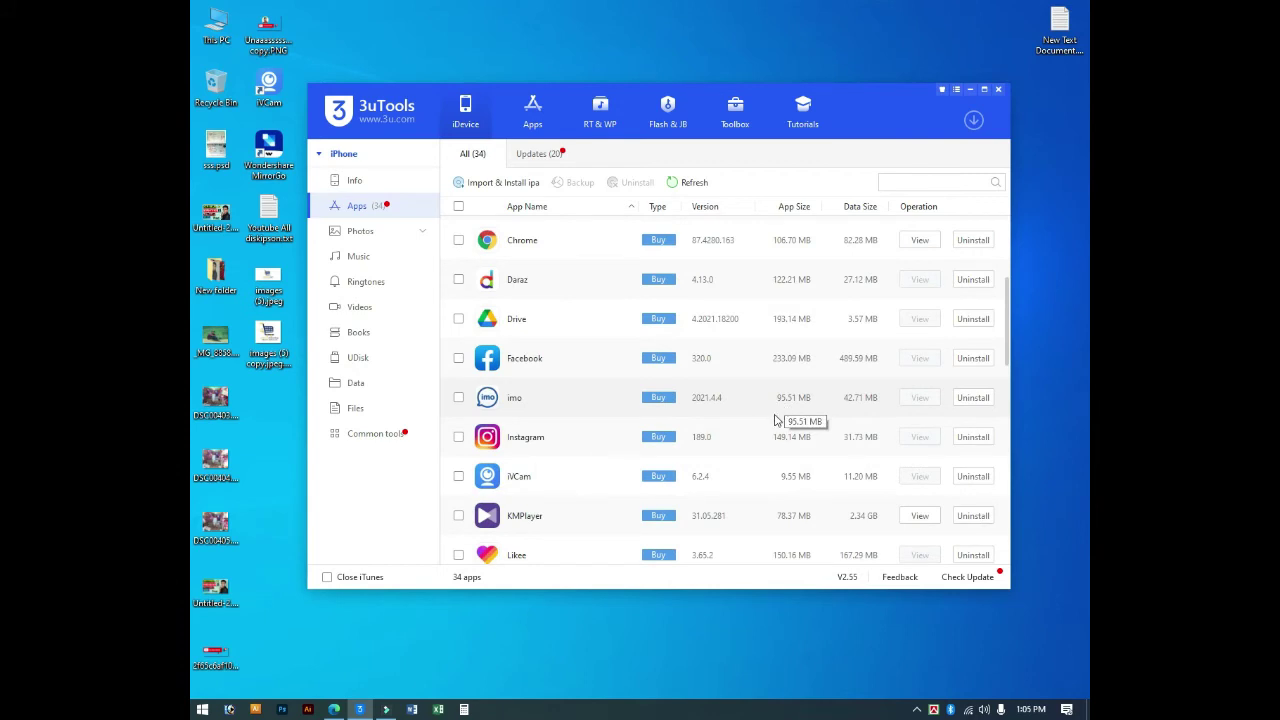
{"action": "scroll", "coordinate": [772, 426], "scroll_direction": "up", "scroll_amount": 3}
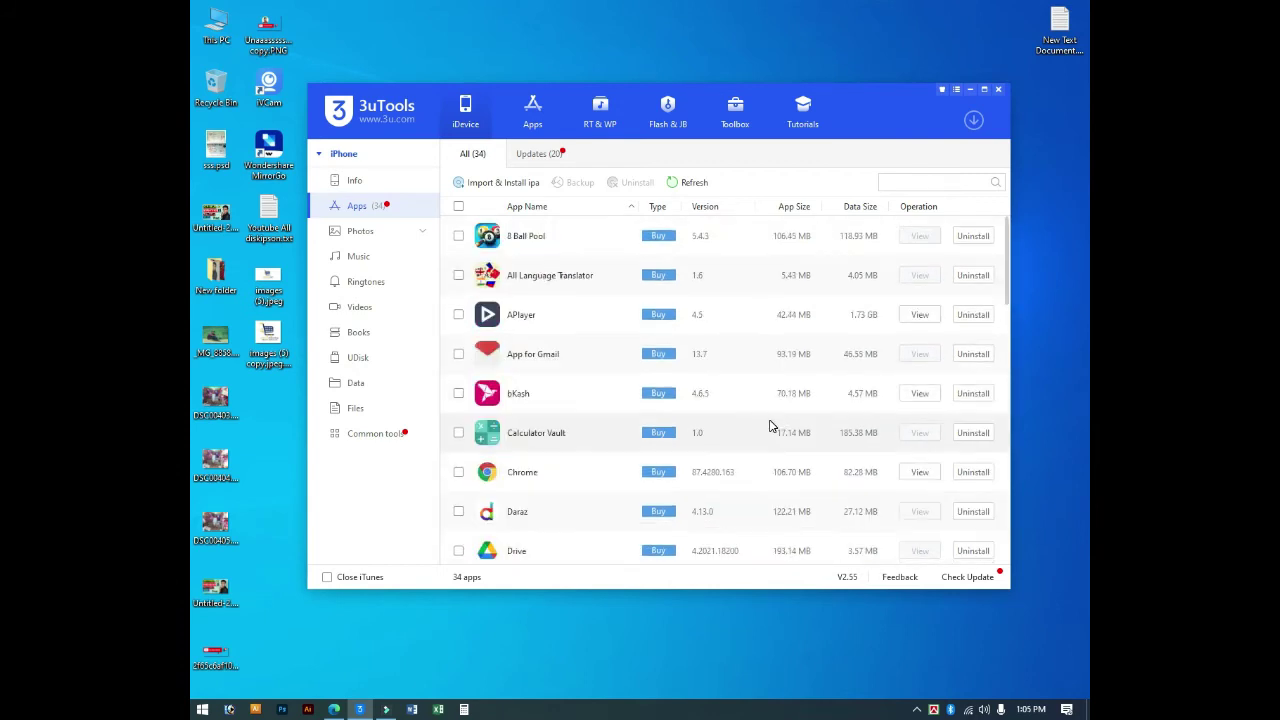
Step: Review the updates available for the installed apps and return to the list of all apps
{"action": "left_click", "coordinate": [551, 156]}
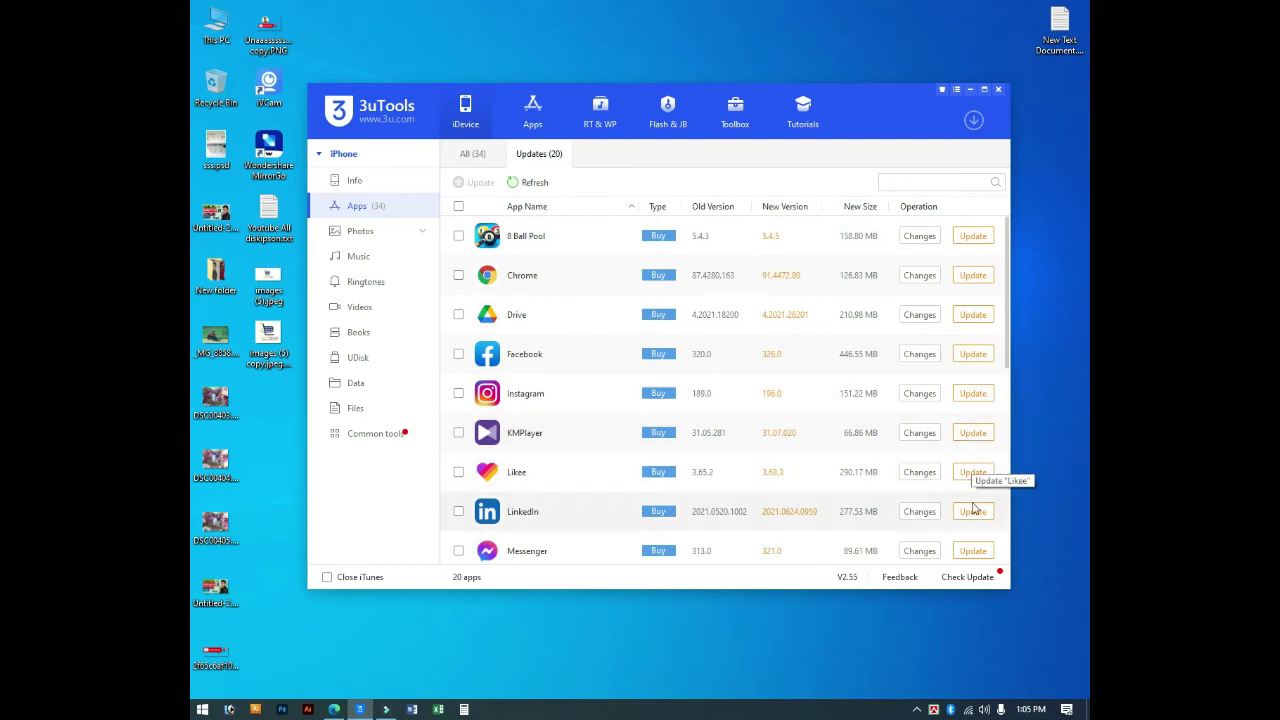
{"action": "scroll", "coordinate": [876, 477], "scroll_direction": "down", "scroll_amount": 5}
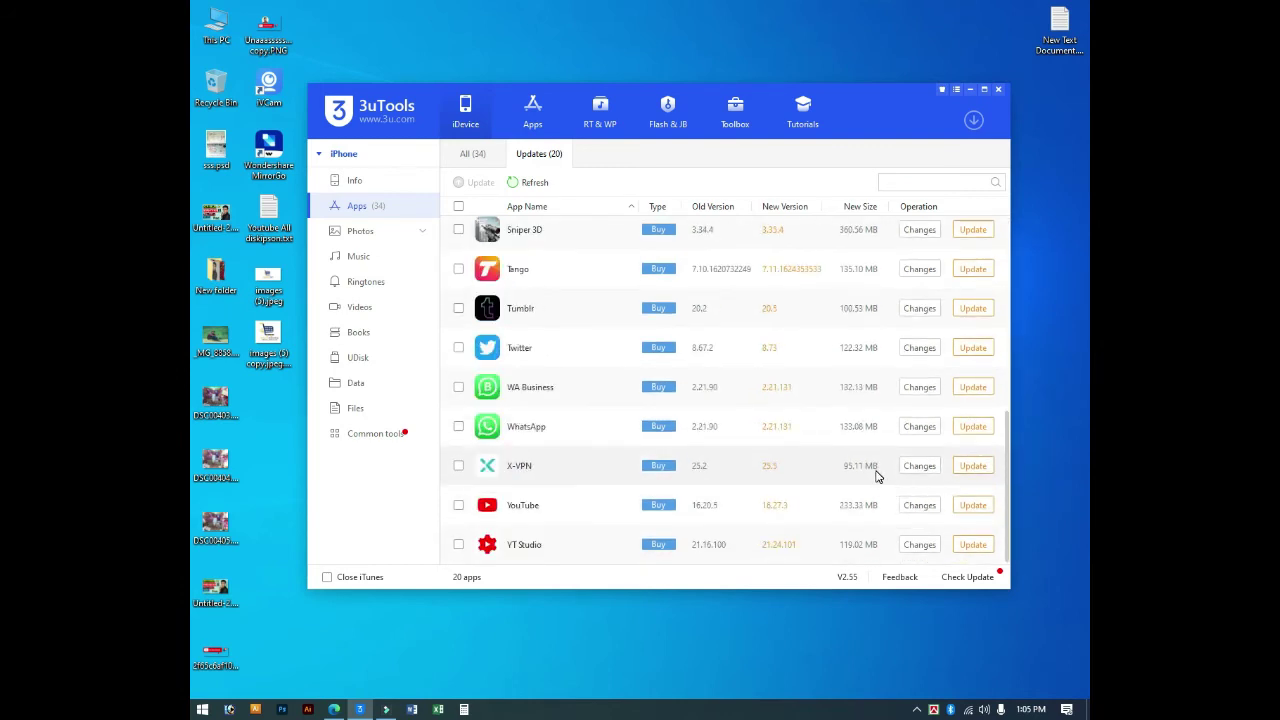
{"action": "scroll", "coordinate": [876, 477], "scroll_direction": "up", "scroll_amount": 5}
{"action": "left_click", "coordinate": [478, 160]}
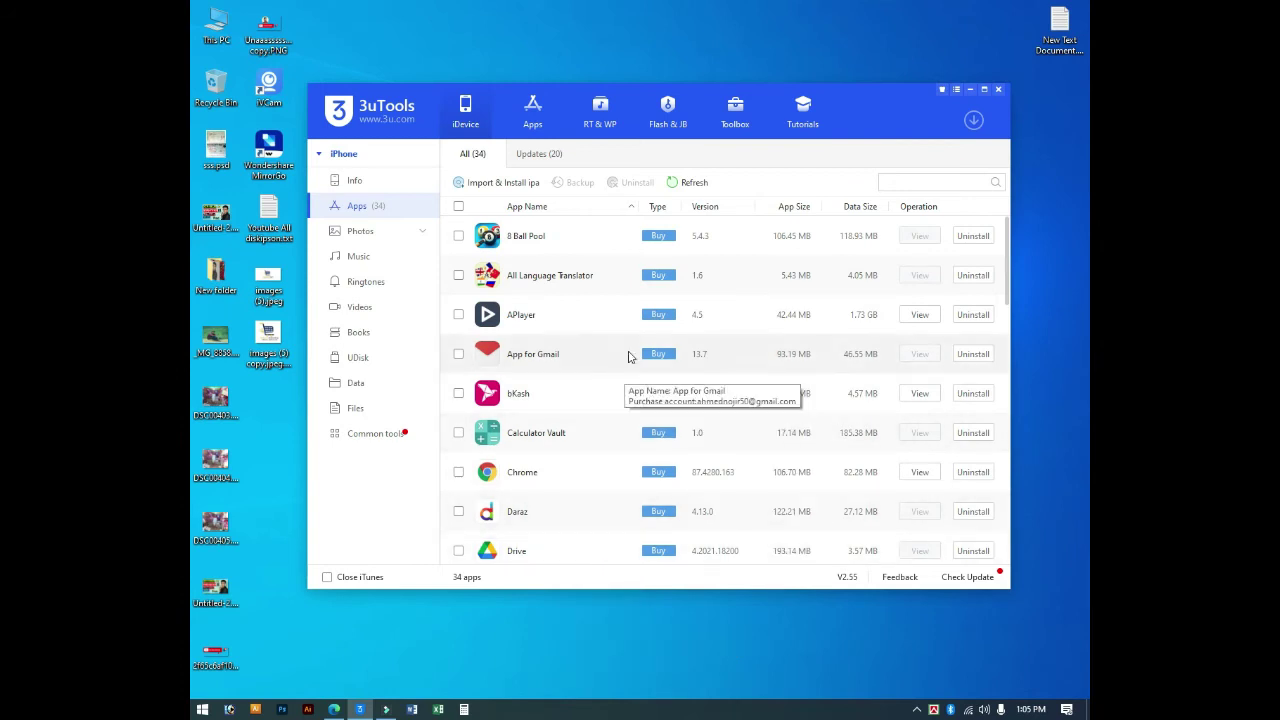
Step: Select APlayer and KMPlayer alternately in the installed apps list to compare their entries
{"action": "left_click", "coordinate": [840, 318]}
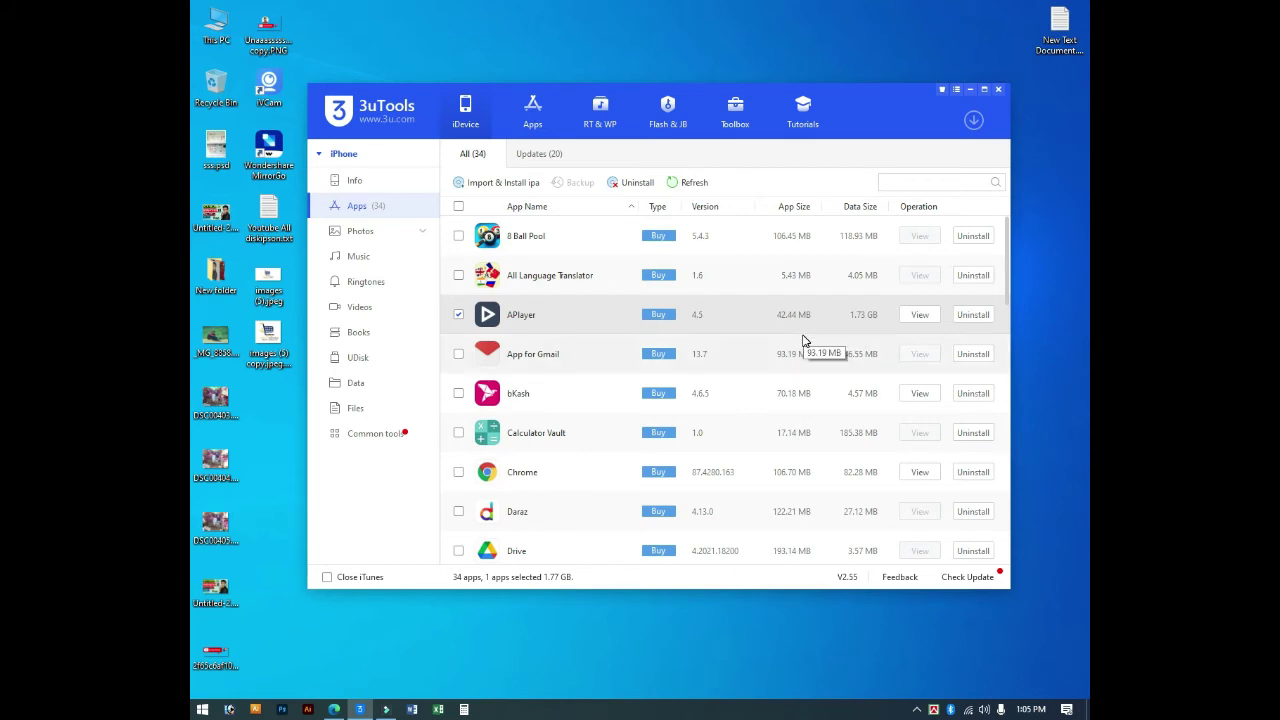
{"action": "left_click", "coordinate": [459, 317]}
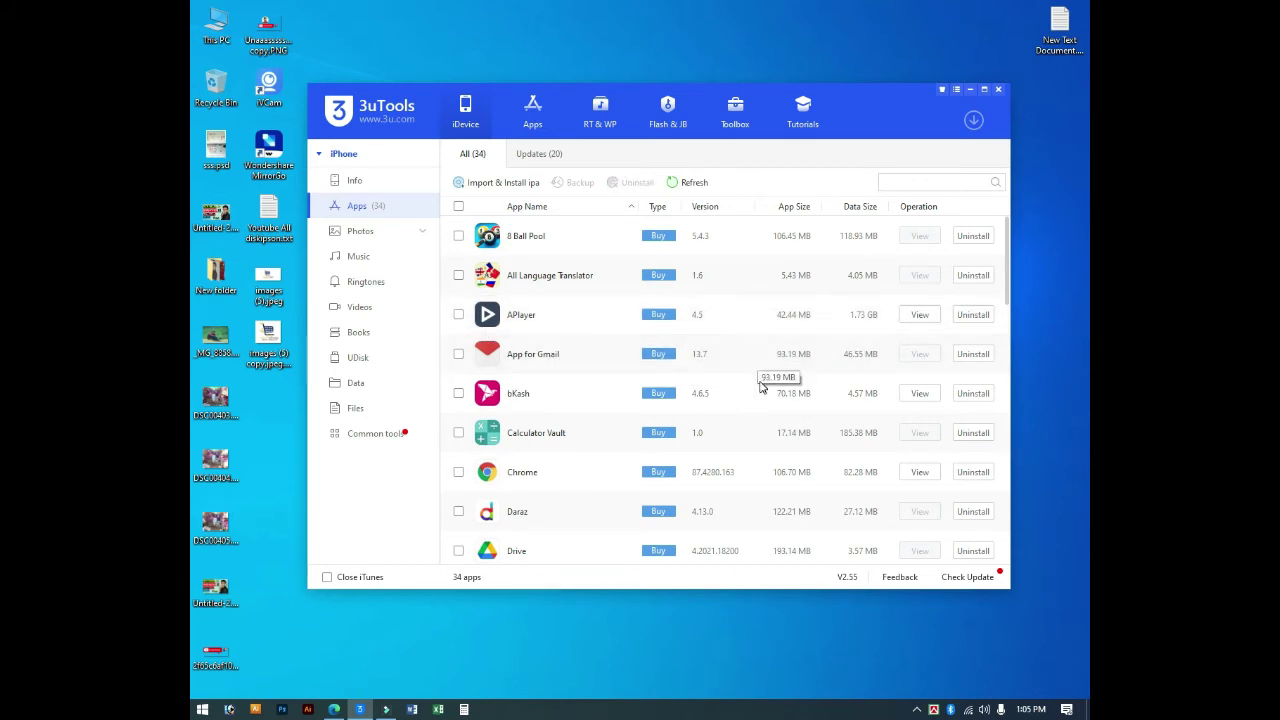
{"action": "scroll", "coordinate": [762, 380], "scroll_direction": "down", "scroll_amount": 5}
{"action": "left_click", "coordinate": [550, 288]}
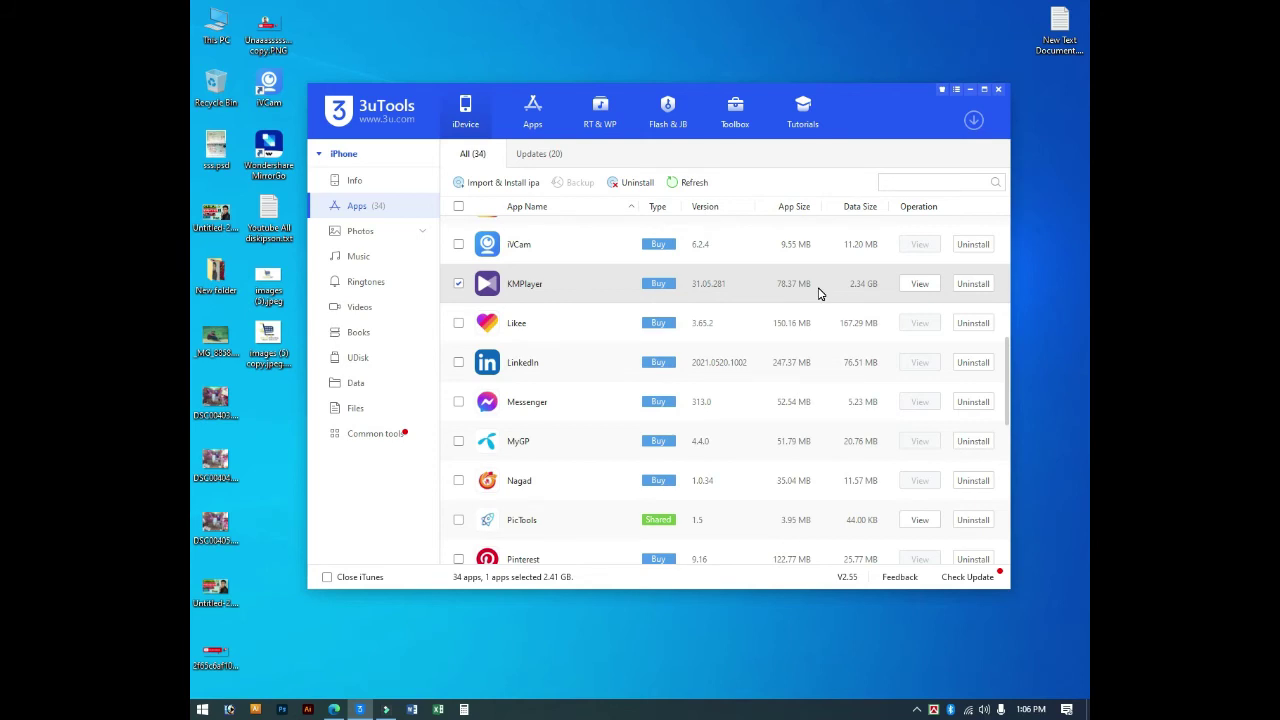
{"action": "scroll", "coordinate": [729, 303], "scroll_direction": "up", "scroll_amount": 10}
{"action": "left_click", "coordinate": [565, 325]}
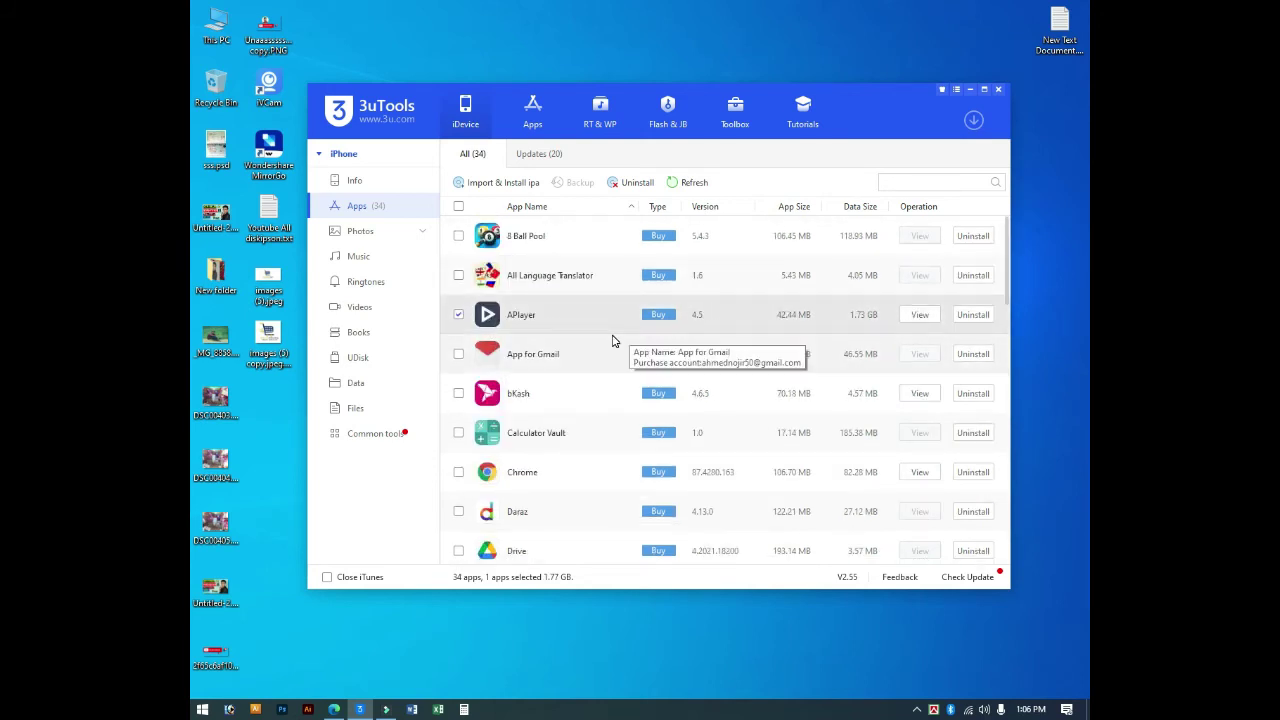
{"action": "scroll", "coordinate": [555, 415], "scroll_direction": "down", "scroll_amount": 3}
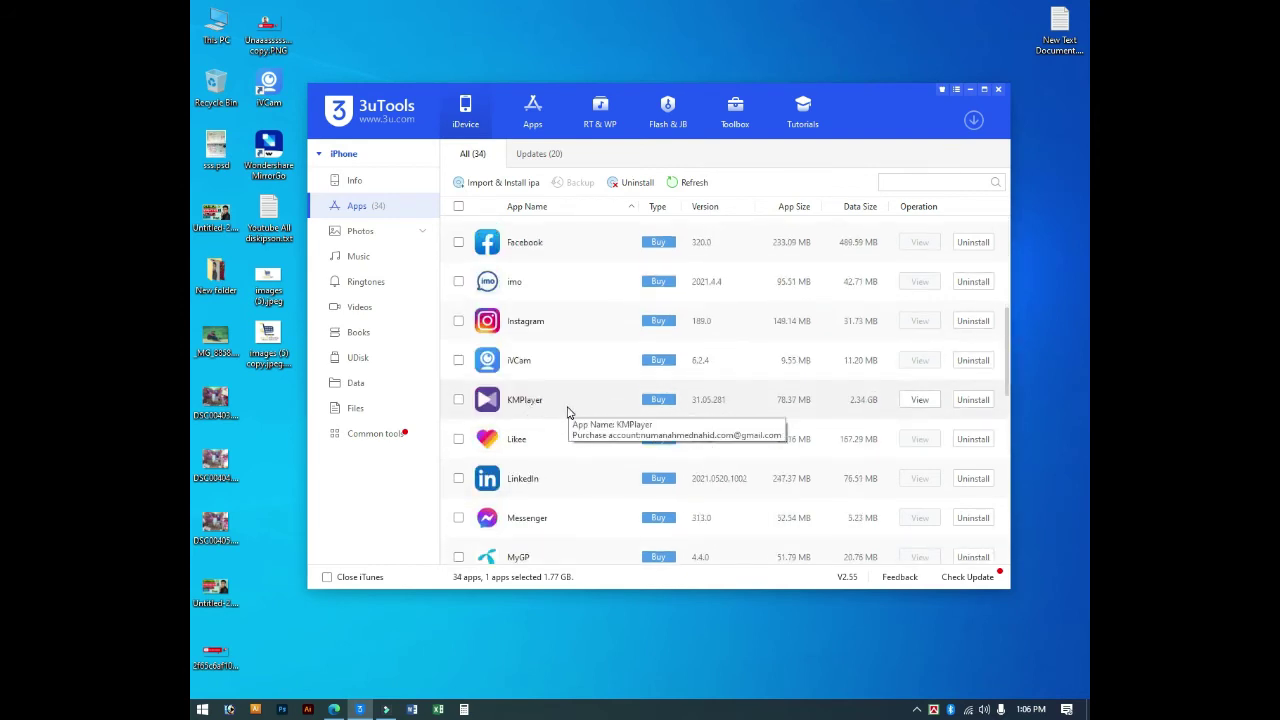
{"action": "left_click", "coordinate": [560, 399]}
{"action": "scroll", "coordinate": [563, 313], "scroll_direction": "up", "scroll_amount": 3}
{"action": "scroll", "coordinate": [563, 313], "scroll_direction": "up", "scroll_amount": 2}
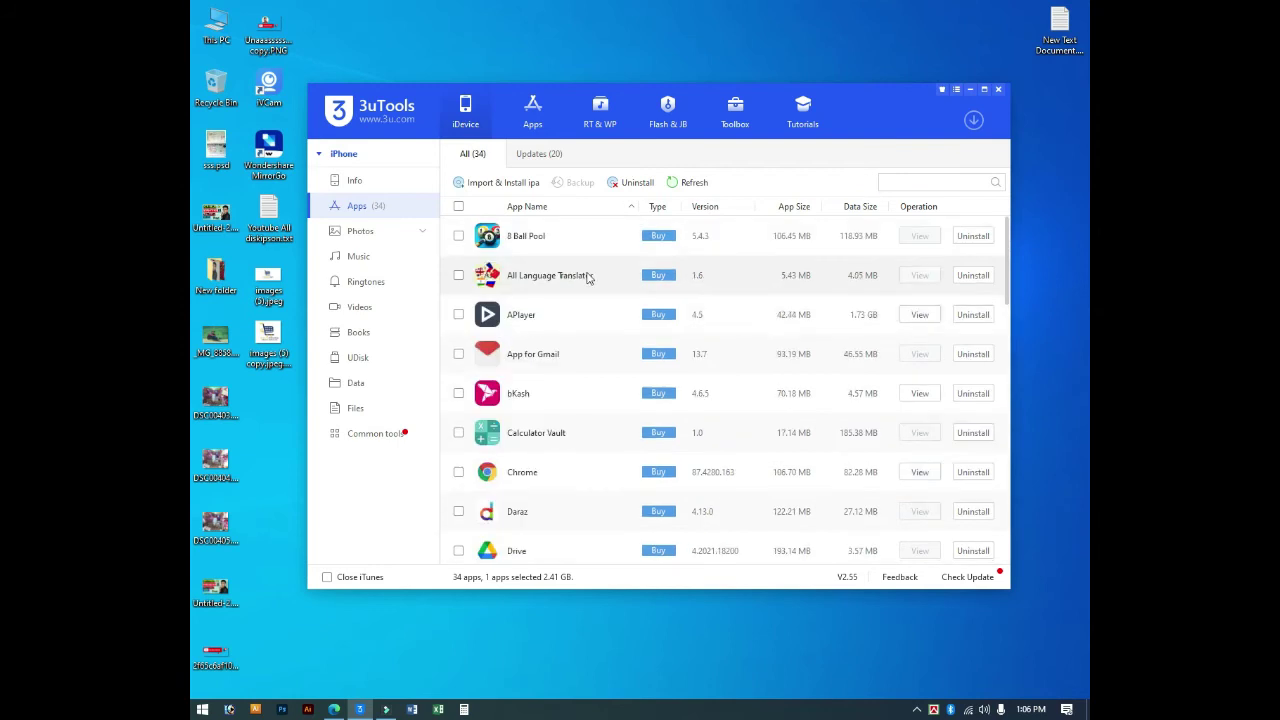
{"action": "left_click", "coordinate": [566, 324]}
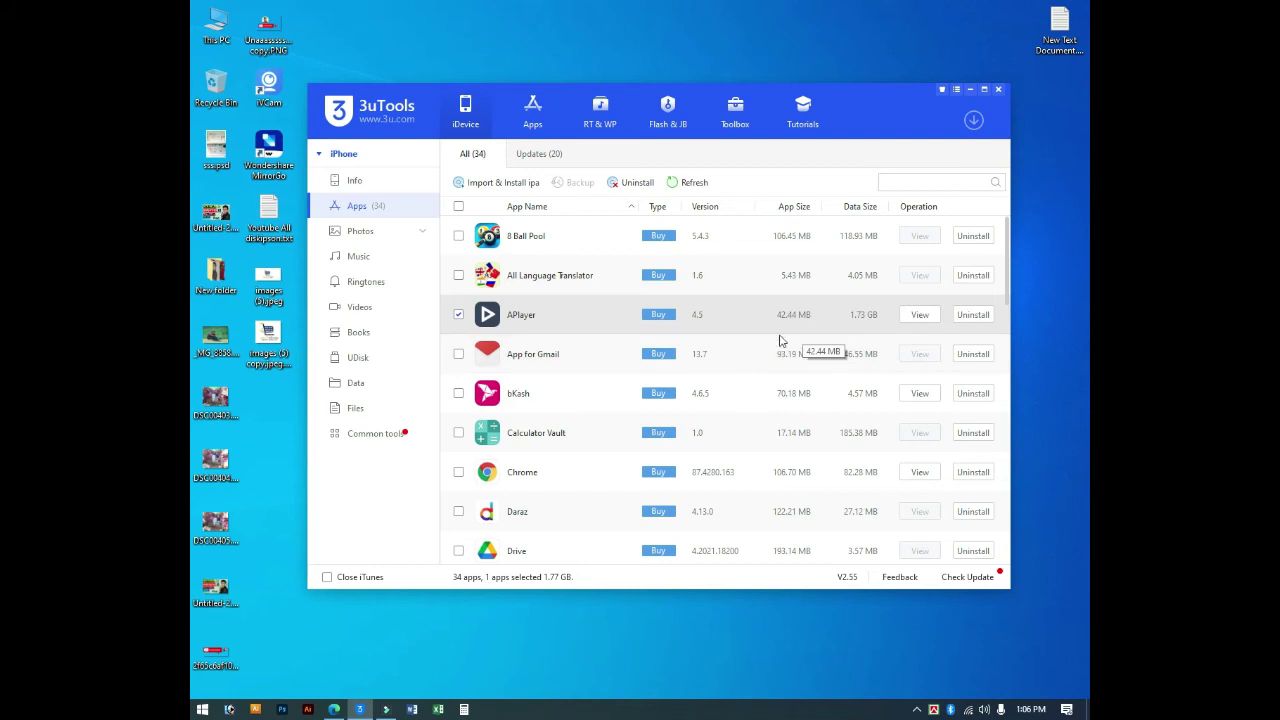
Step: Select KMPlayer in the installed apps list and view the files in its Documents folder
{"action": "scroll", "coordinate": [777, 337], "scroll_direction": "down", "scroll_amount": 4}
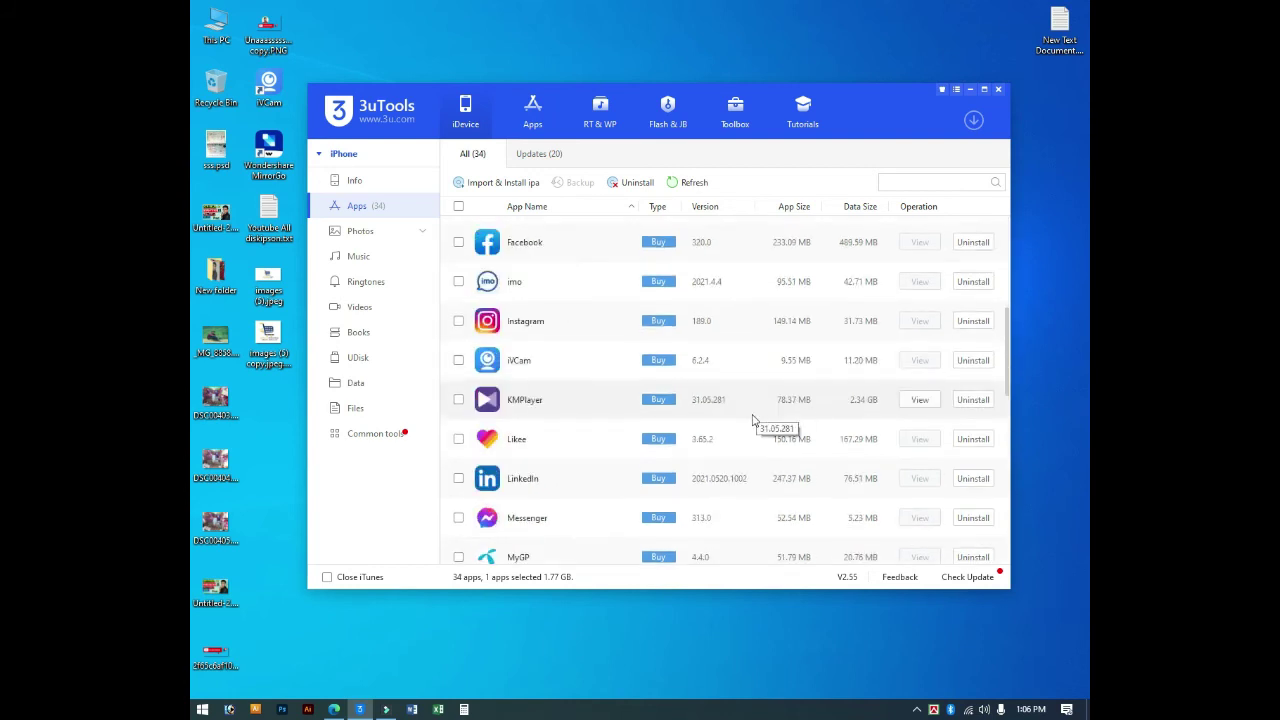
{"action": "left_click", "coordinate": [566, 408]}
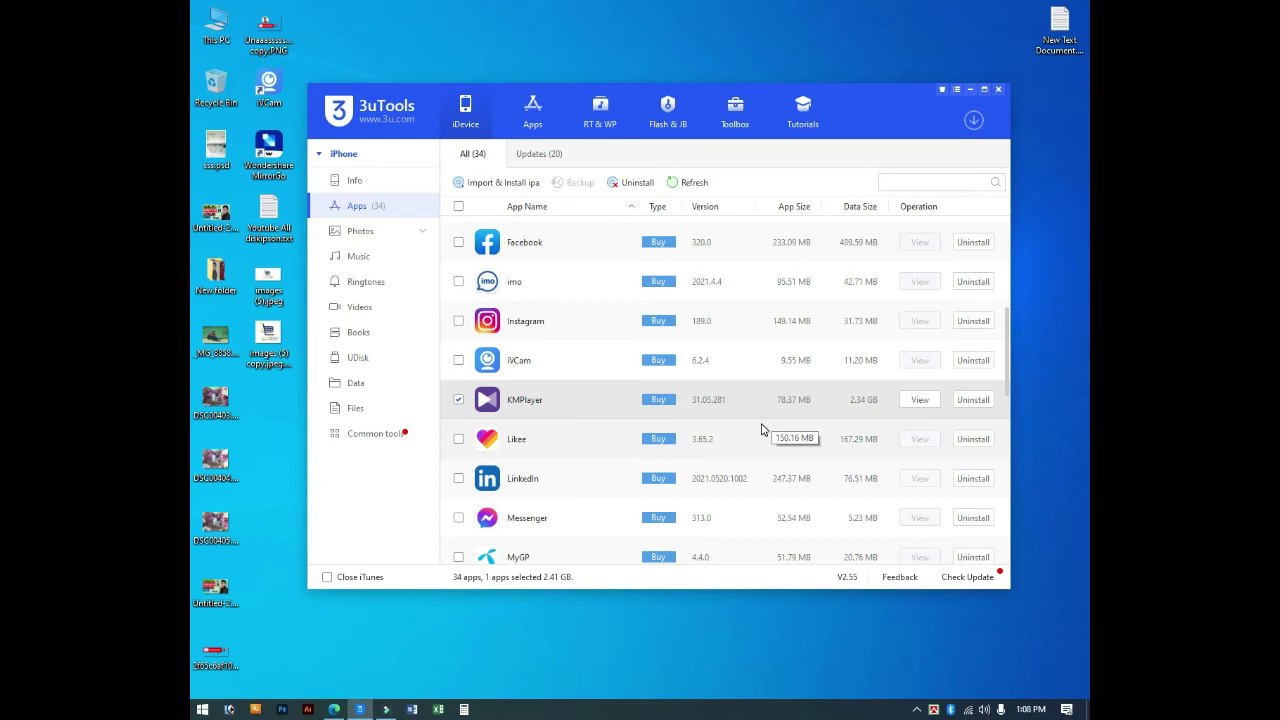
{"action": "scroll", "coordinate": [760, 430], "scroll_direction": "up", "scroll_amount": 5}
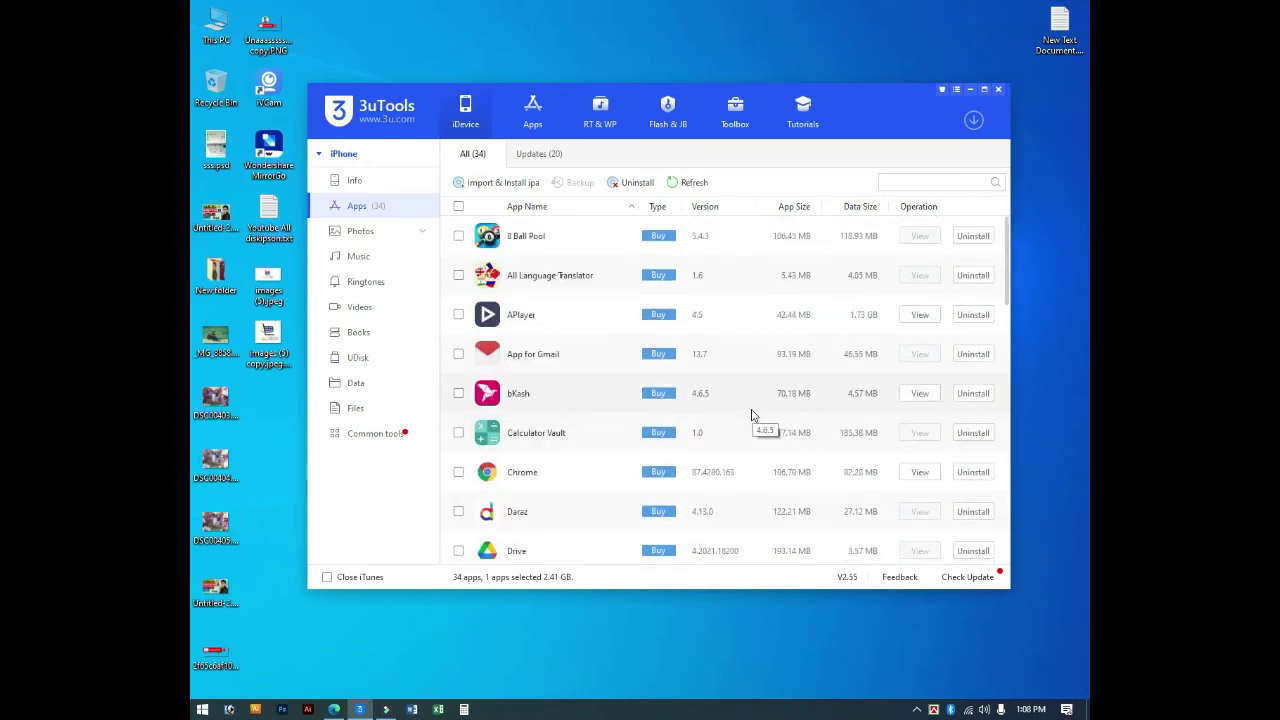
{"action": "scroll", "coordinate": [745, 422], "scroll_direction": "down", "scroll_amount": 3}
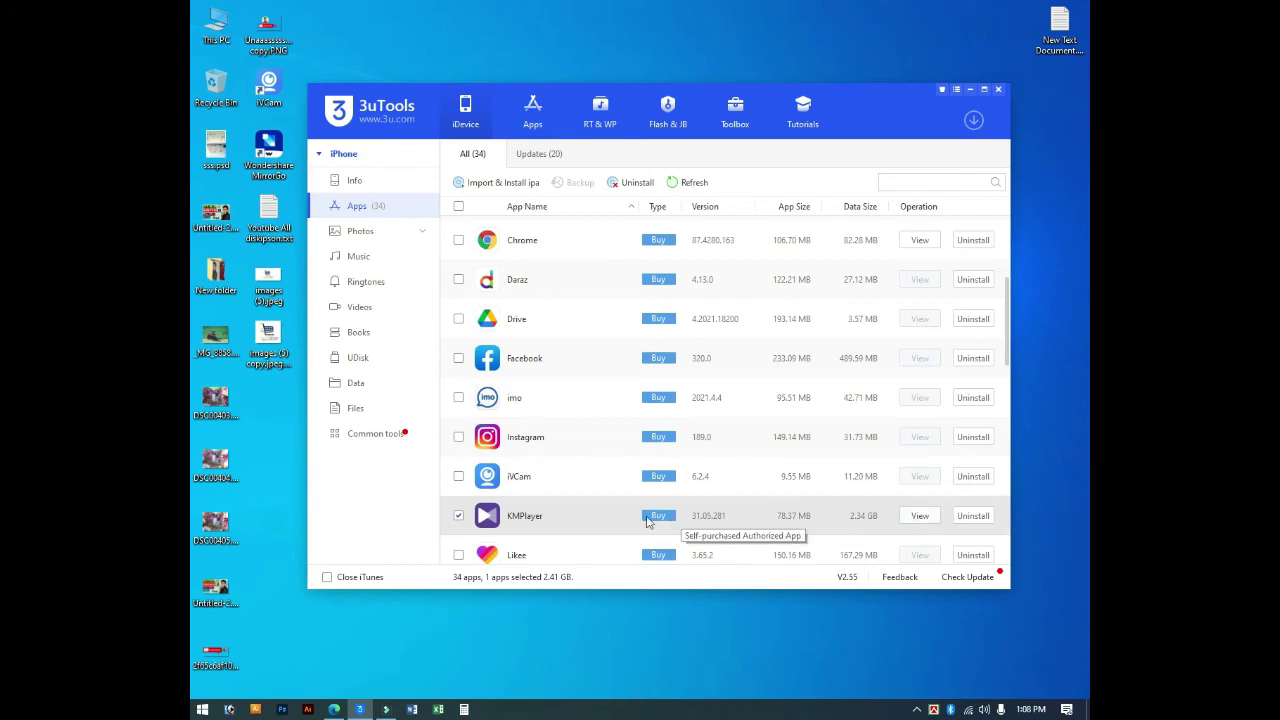
{"action": "left_click", "coordinate": [920, 517]}
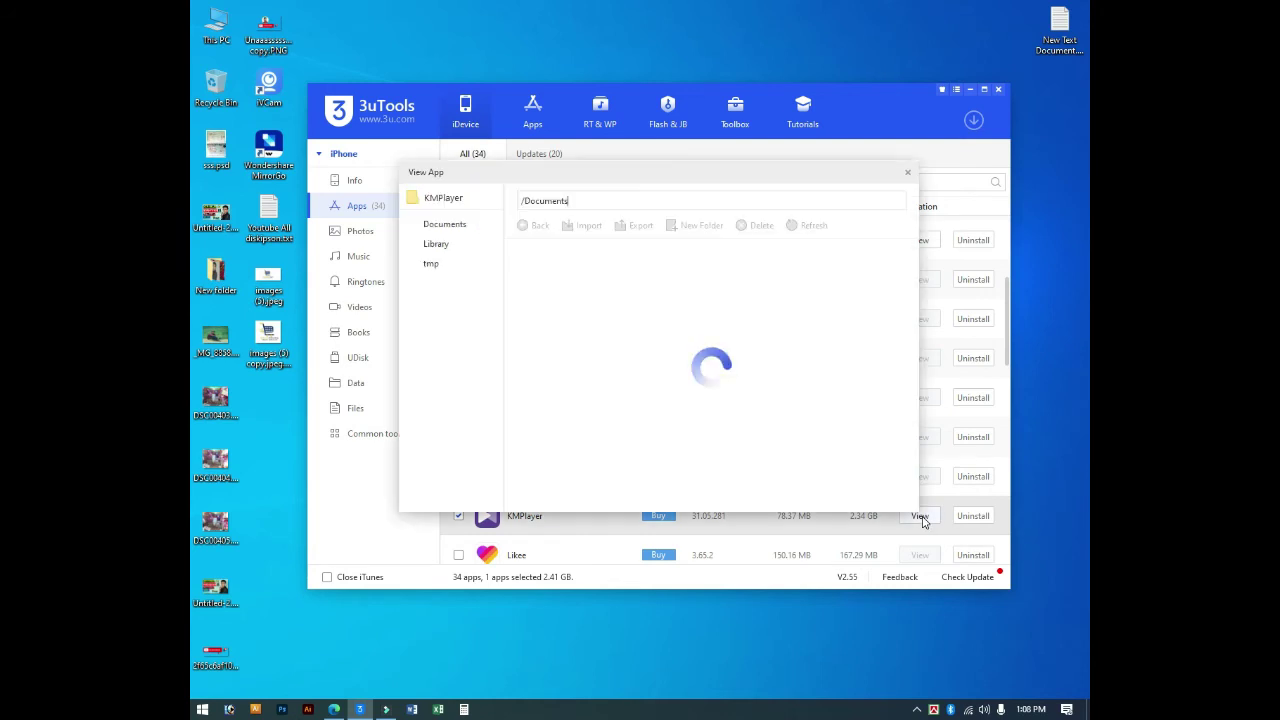
{"action": "left_click_drag", "start_coordinate": [745, 476], "coordinate": [552, 250]}
{"action": "left_click", "coordinate": [665, 465]}
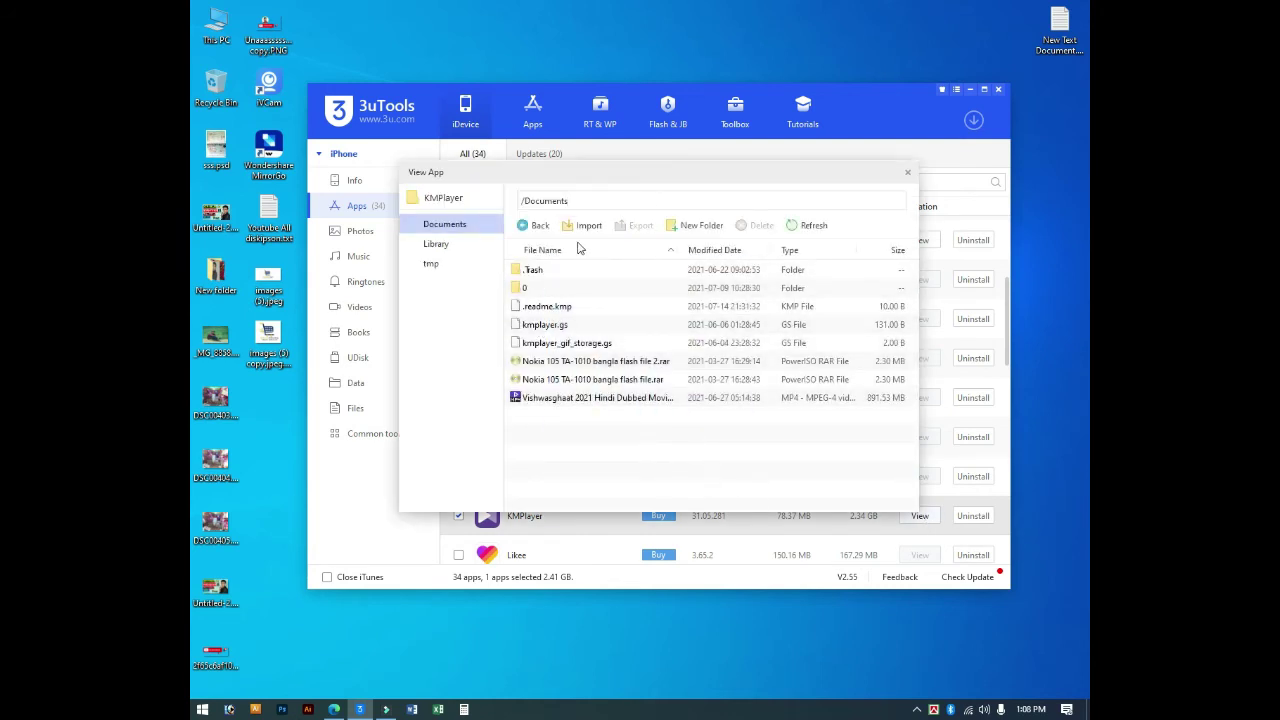
Step: Start a file import into KMPlayer's Documents folder and look inside the Vishwasghaat 2021 Hindi Dubbed Movie folder
{"action": "left_click", "coordinate": [568, 228]}
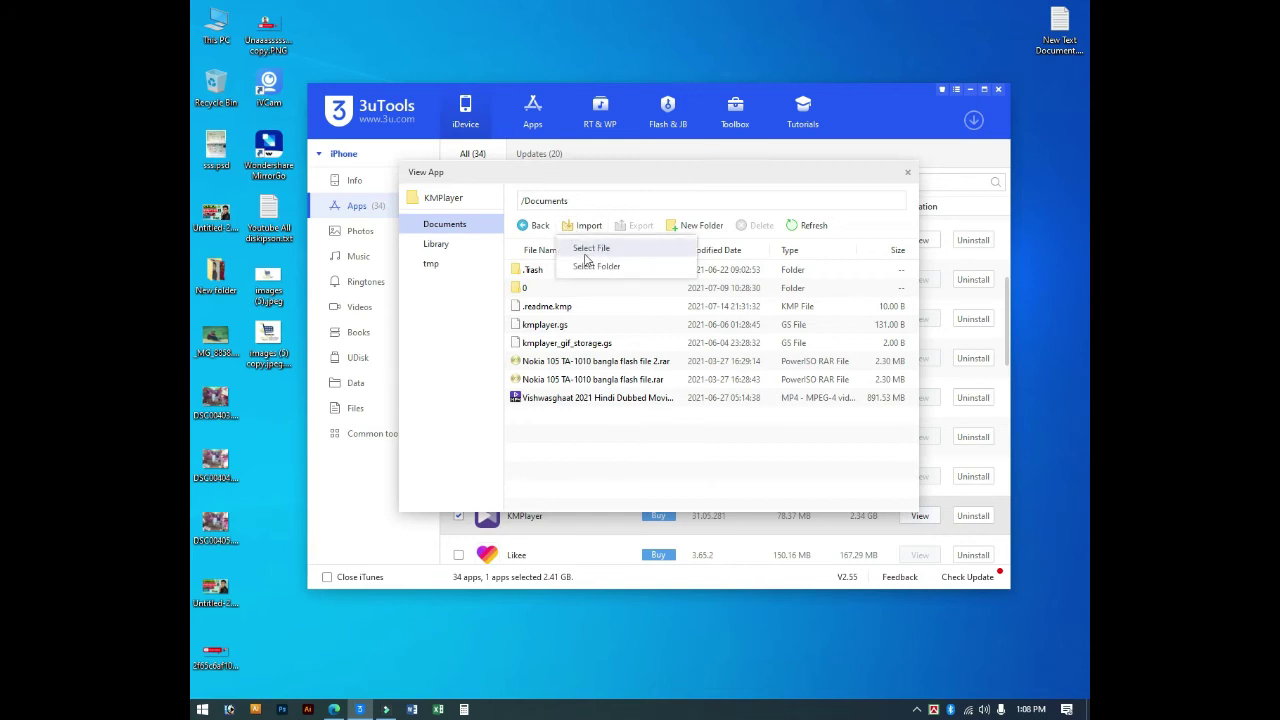
{"action": "left_click", "coordinate": [592, 250]}
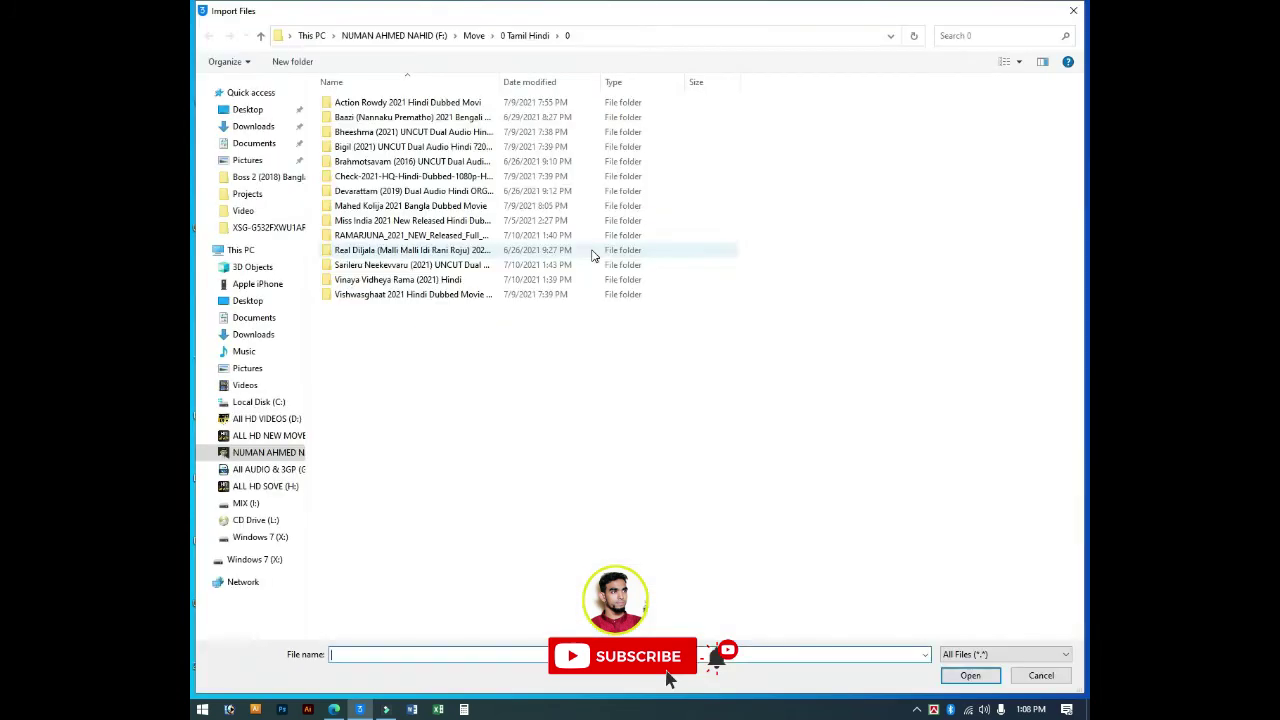
{"action": "left_click_drag", "start_coordinate": [571, 377], "coordinate": [430, 300]}
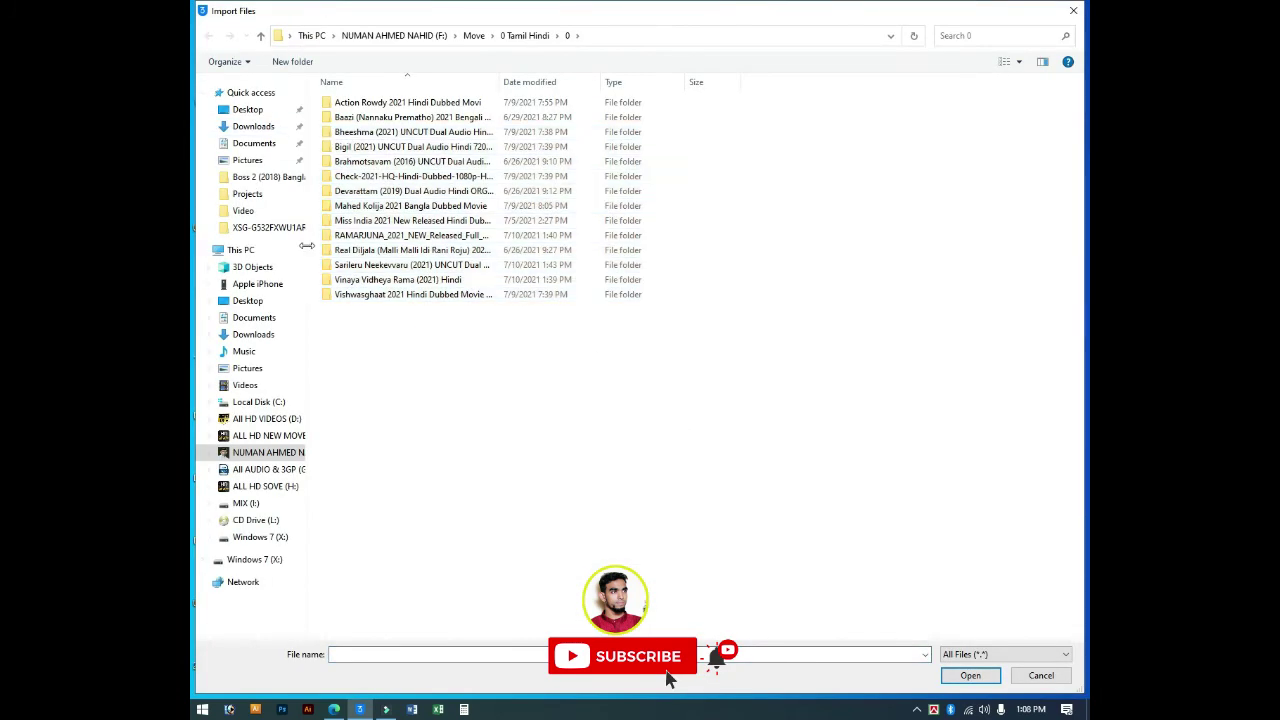
{"action": "double_click", "coordinate": [400, 296]}
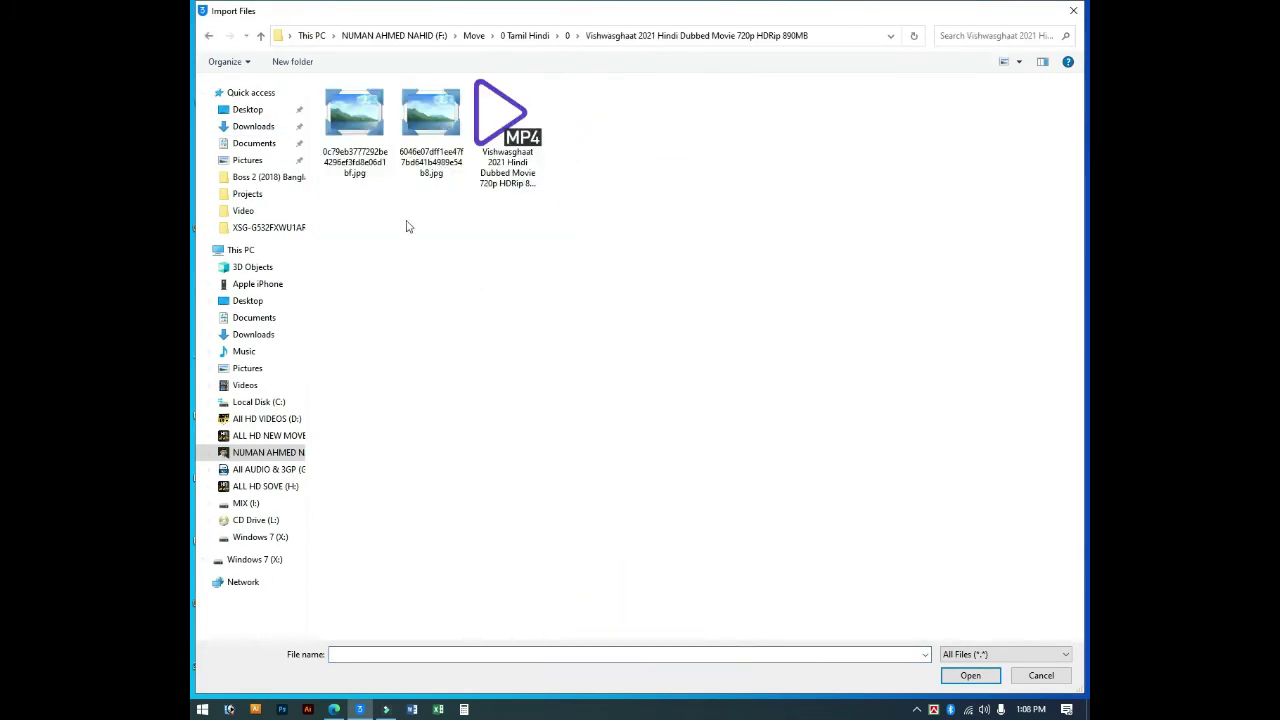
{"action": "key", "text": "BackSpace"}
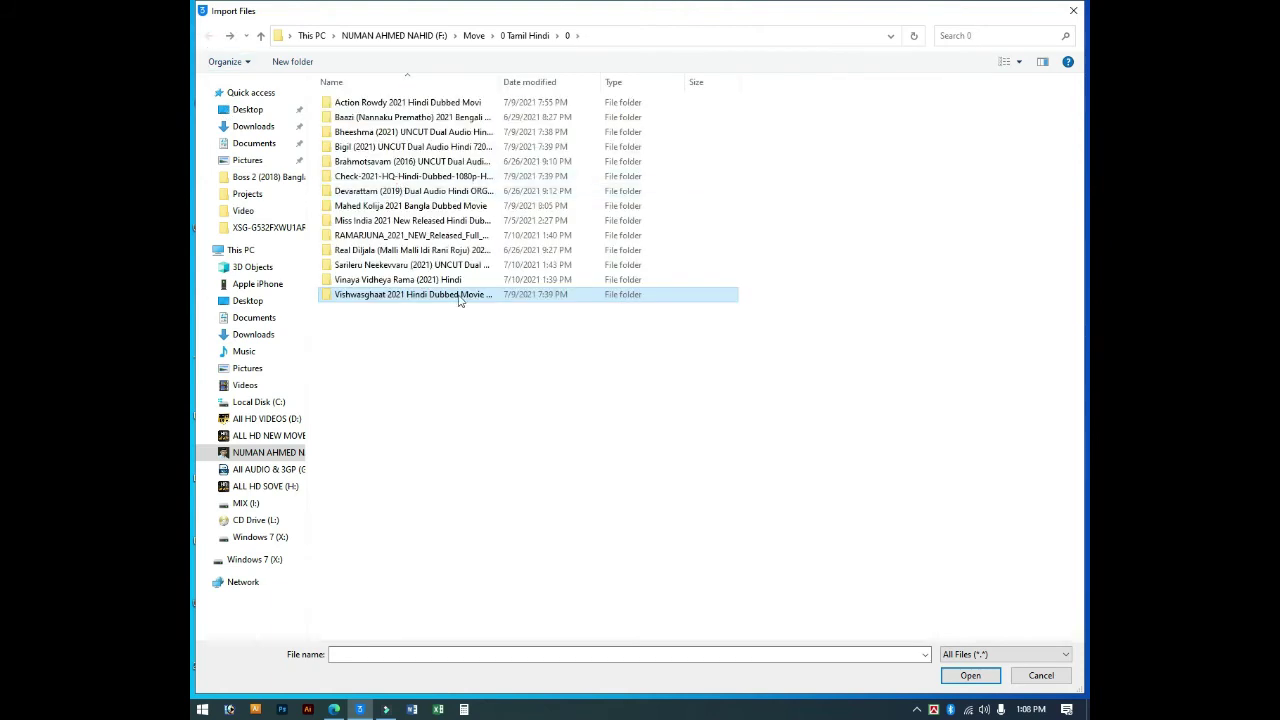
Step: Try to import the MP4 from the Vinaya Vidheya Rama (2021) Hindi folder into KMPlayer's Documents folder and cancel the transfer
{"action": "double_click", "coordinate": [433, 281]}
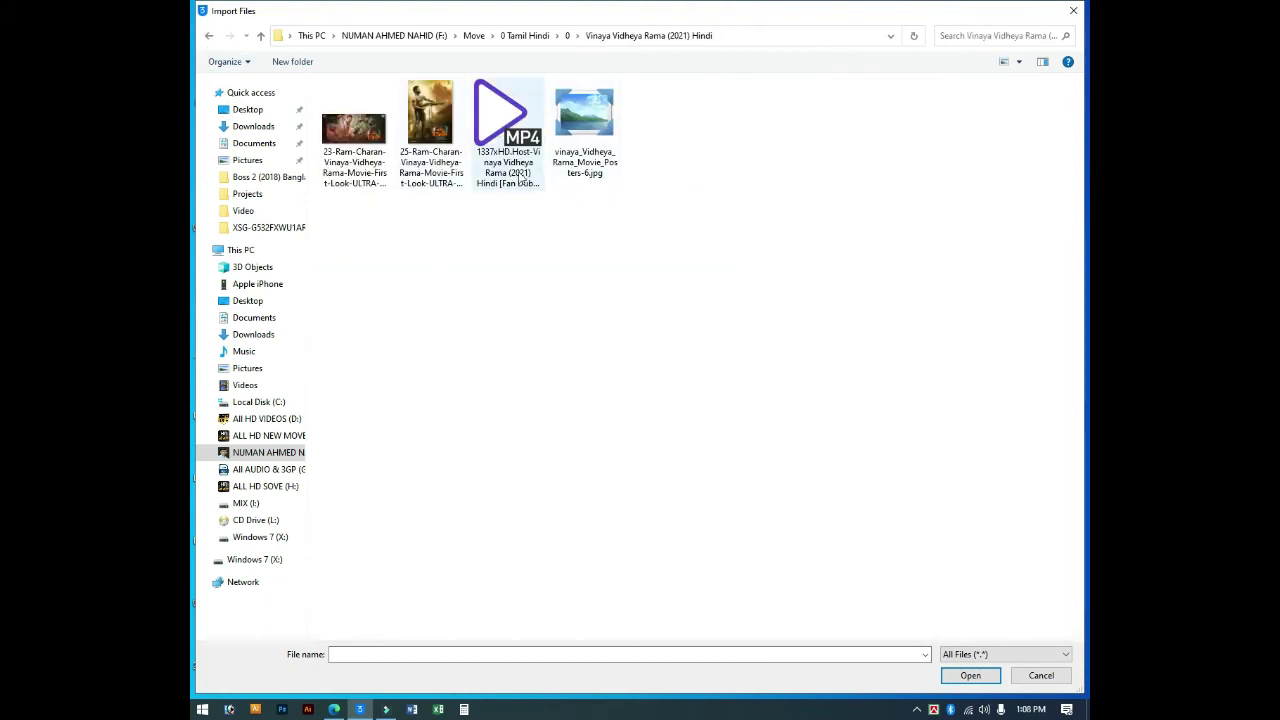
{"action": "left_click", "coordinate": [512, 175]}
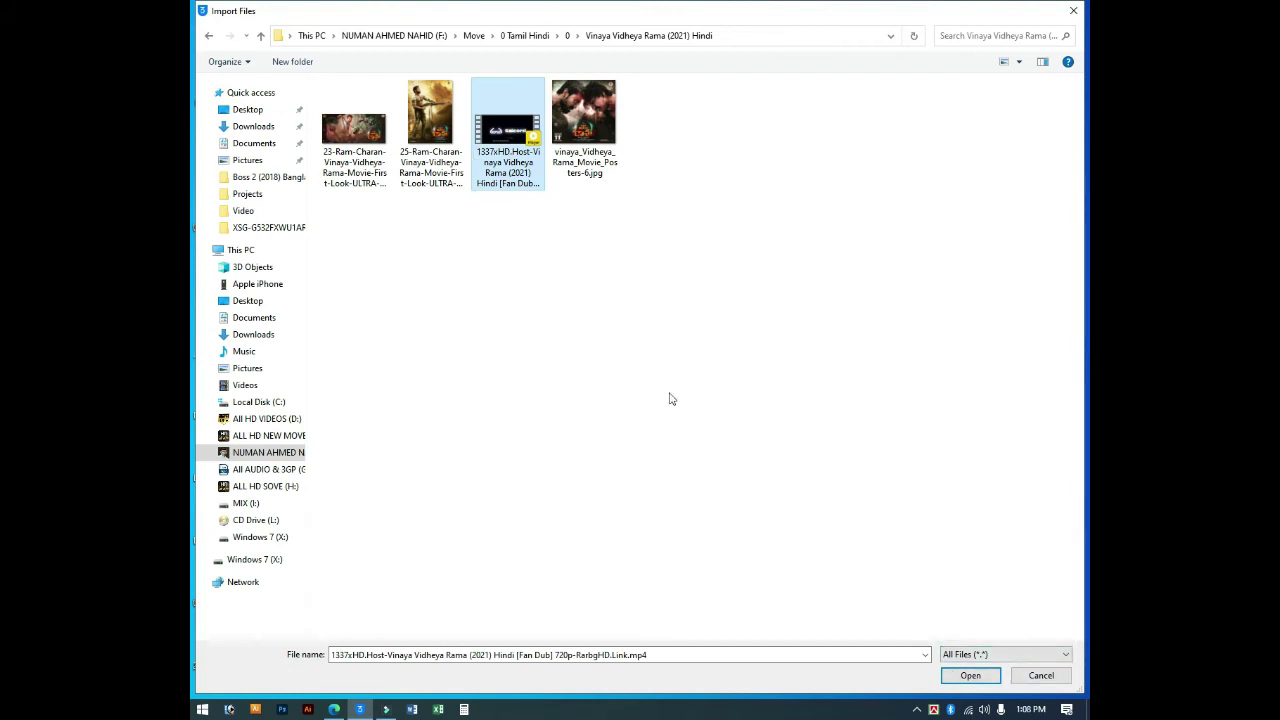
{"action": "left_click_drag", "start_coordinate": [690, 404], "coordinate": [312, 80]}
{"action": "left_click", "coordinate": [536, 183]}
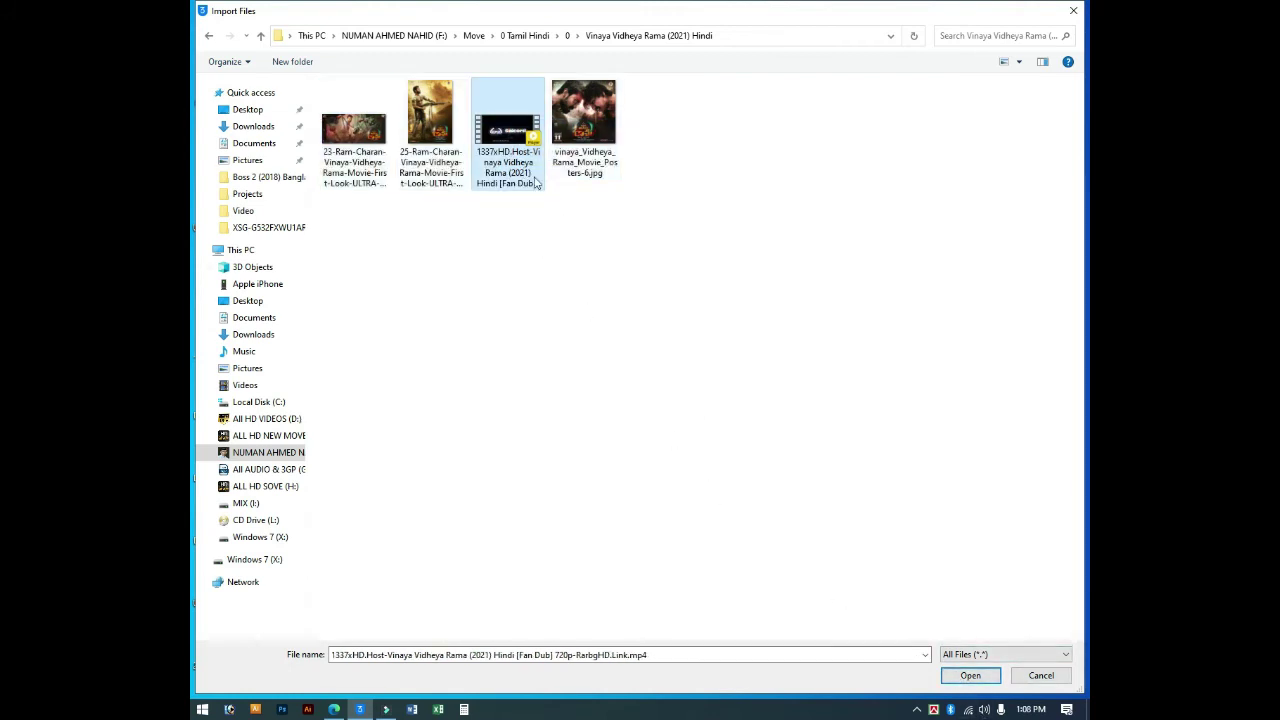
{"action": "left_click", "coordinate": [968, 676]}
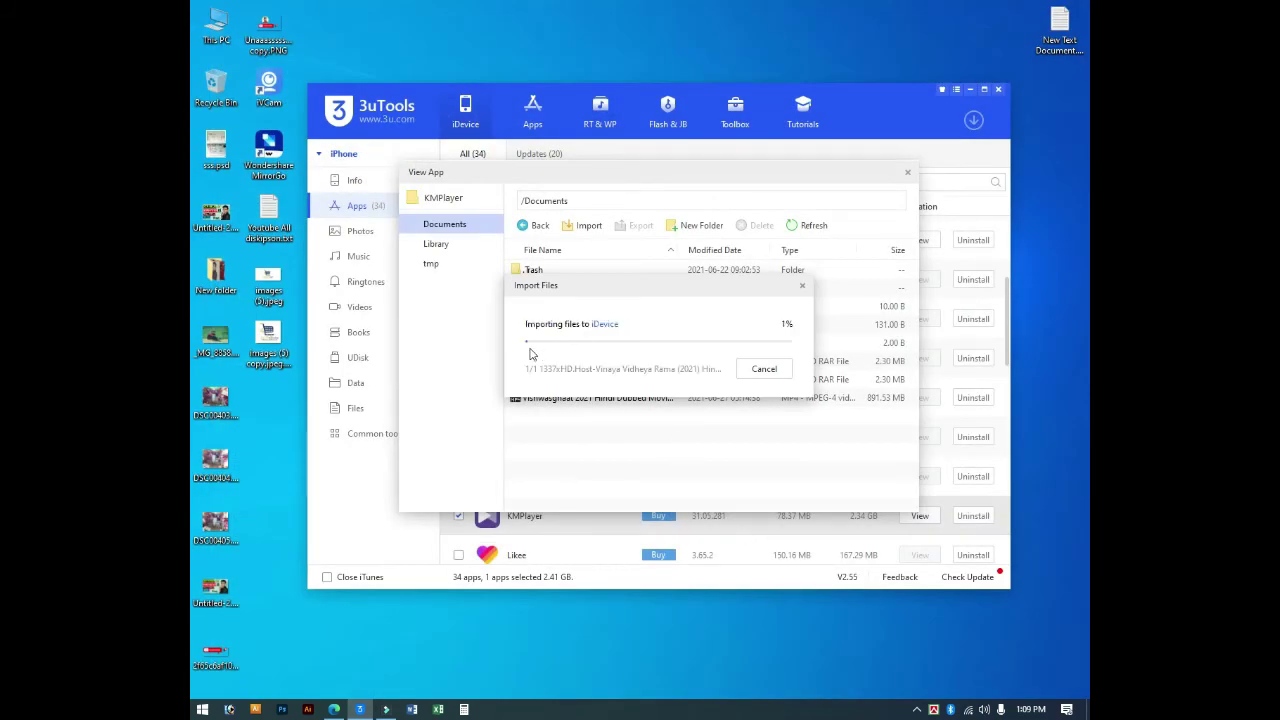
{"action": "left_click", "coordinate": [765, 370]}
{"action": "left_click", "coordinate": [586, 225]}
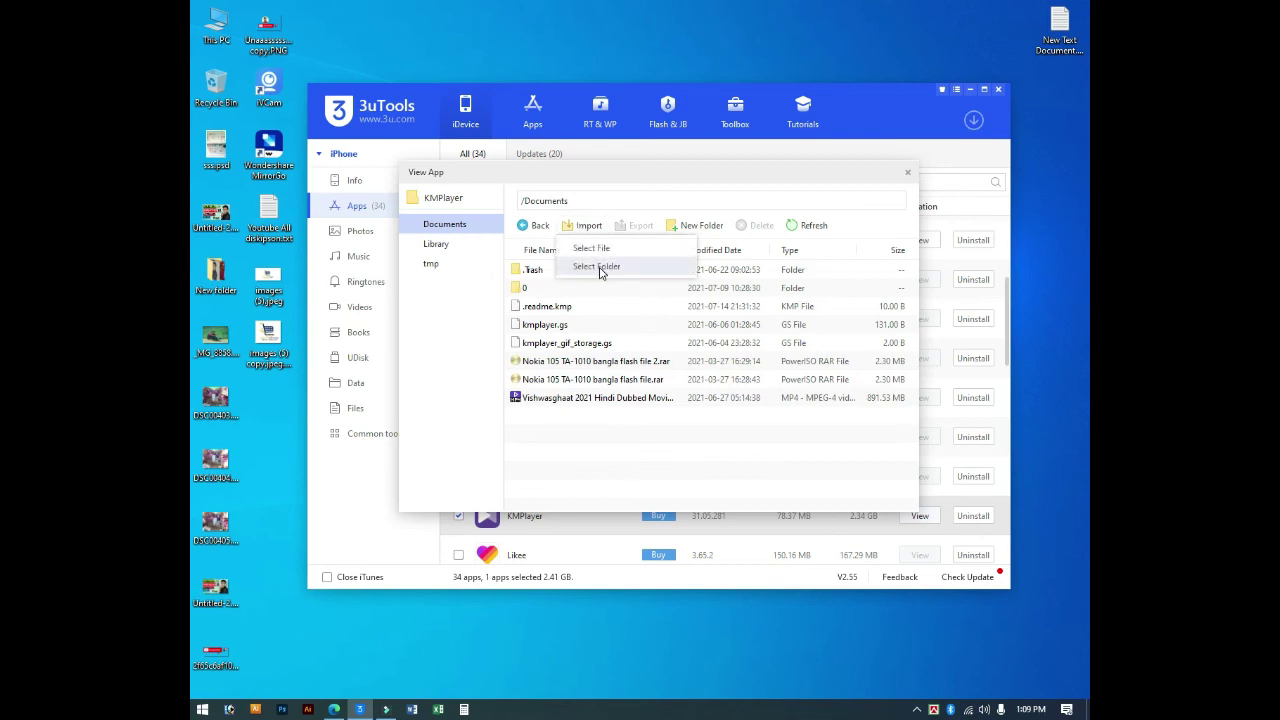
{"action": "left_click", "coordinate": [597, 267]}
{"action": "scroll", "coordinate": [650, 344], "scroll_direction": "down", "scroll_amount": 5}
{"action": "left_click", "coordinate": [714, 471]}
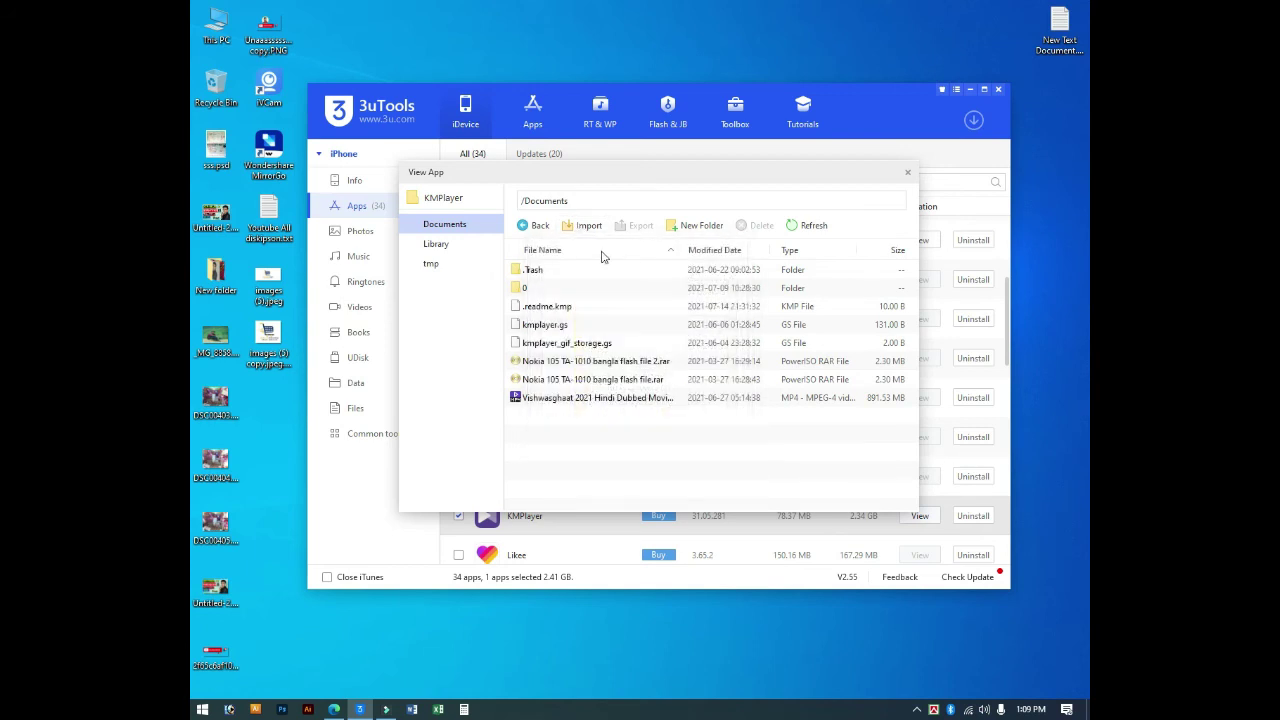
Step: Try to import the whole 0 Tamil Hindi folder into KMPlayer's Documents folder
{"action": "left_click", "coordinate": [589, 227]}
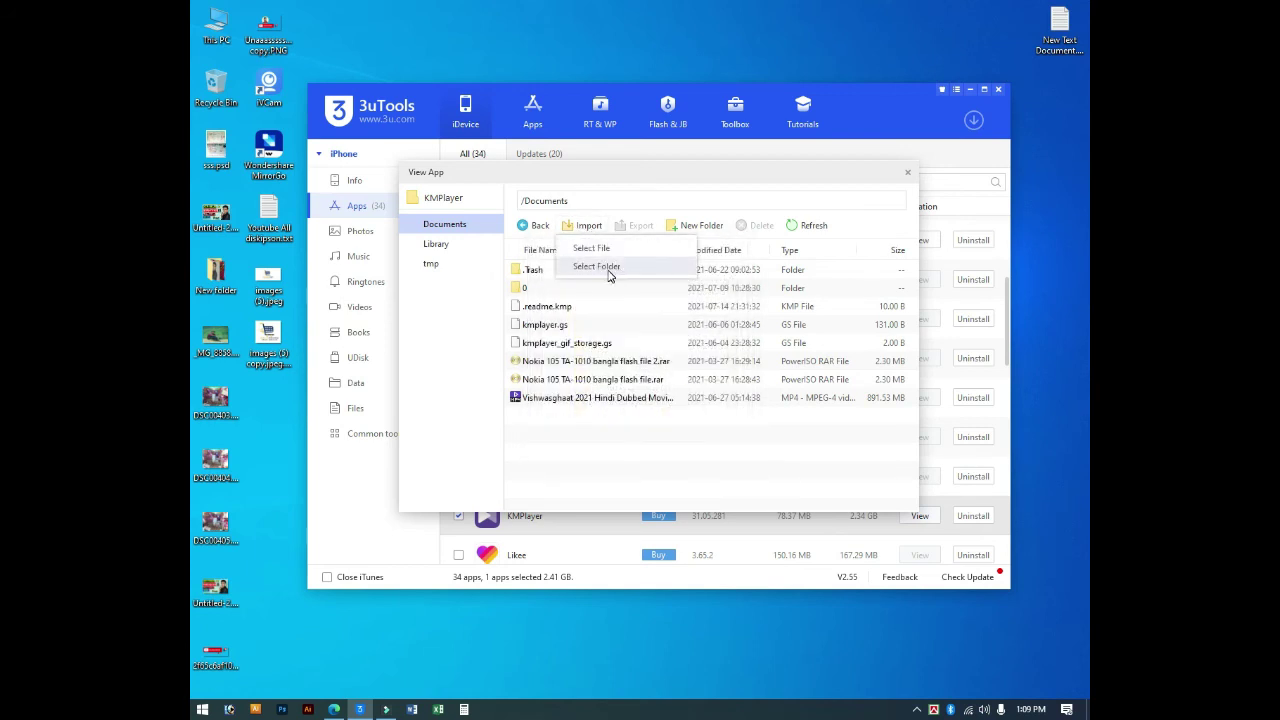
{"action": "left_click", "coordinate": [609, 268]}
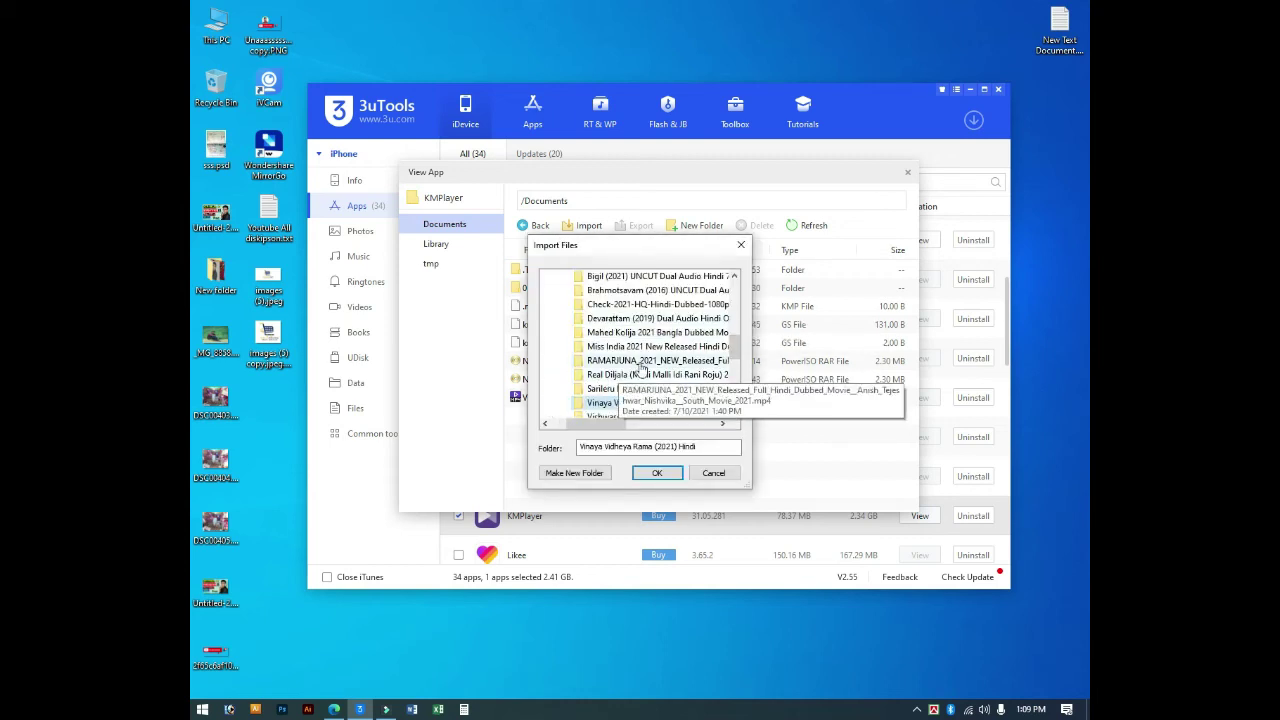
{"action": "scroll", "coordinate": [739, 332], "scroll_direction": "up", "scroll_amount": 5}
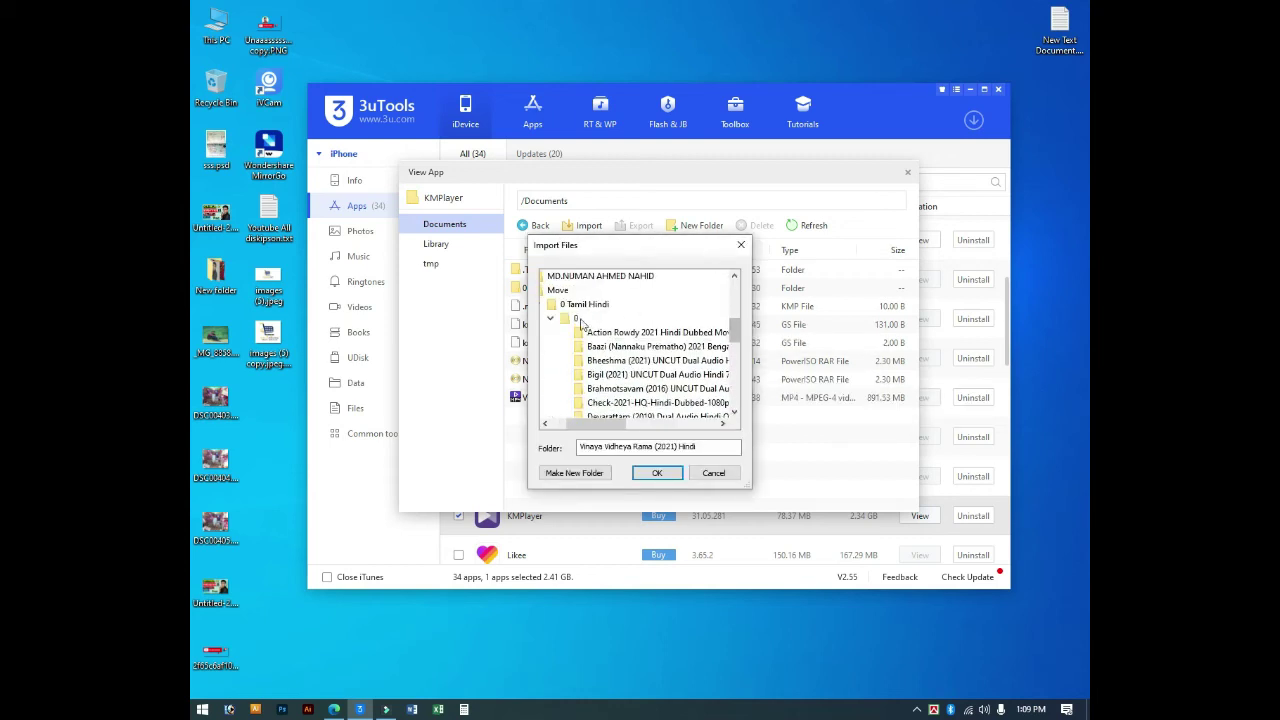
{"action": "left_click", "coordinate": [597, 306]}
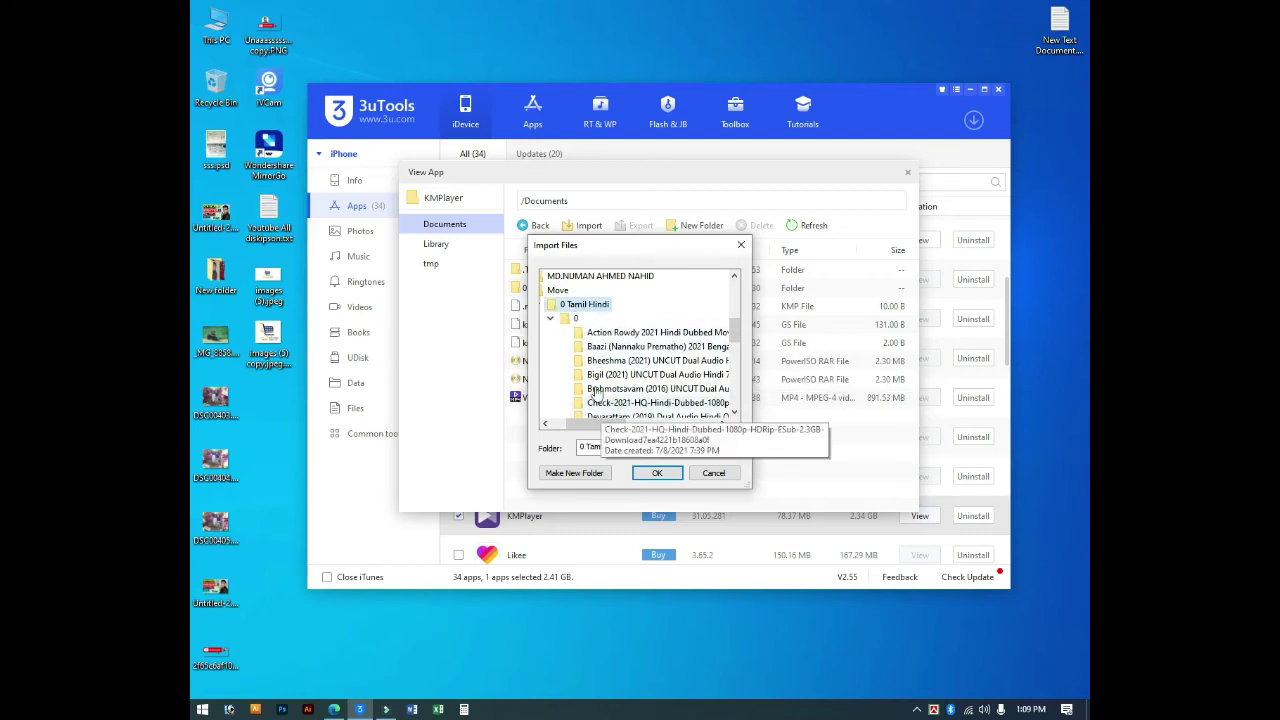
{"action": "left_click", "coordinate": [659, 478]}
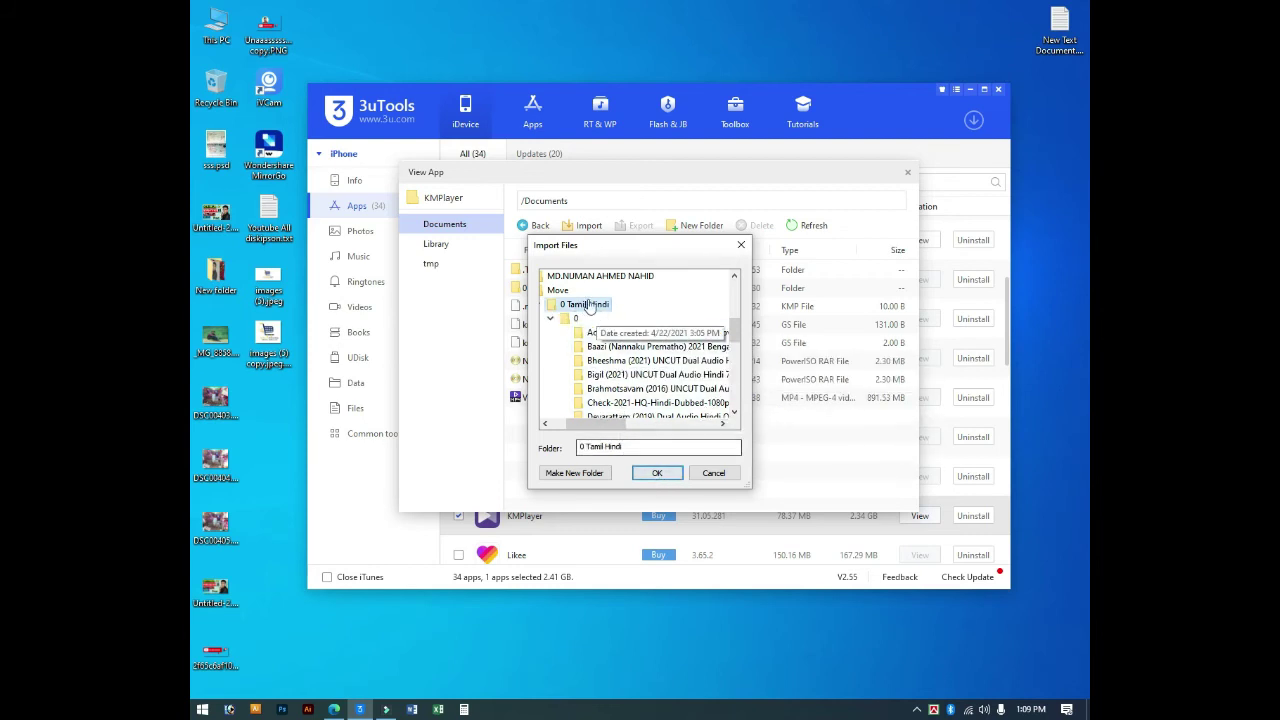
{"action": "left_click", "coordinate": [659, 475]}
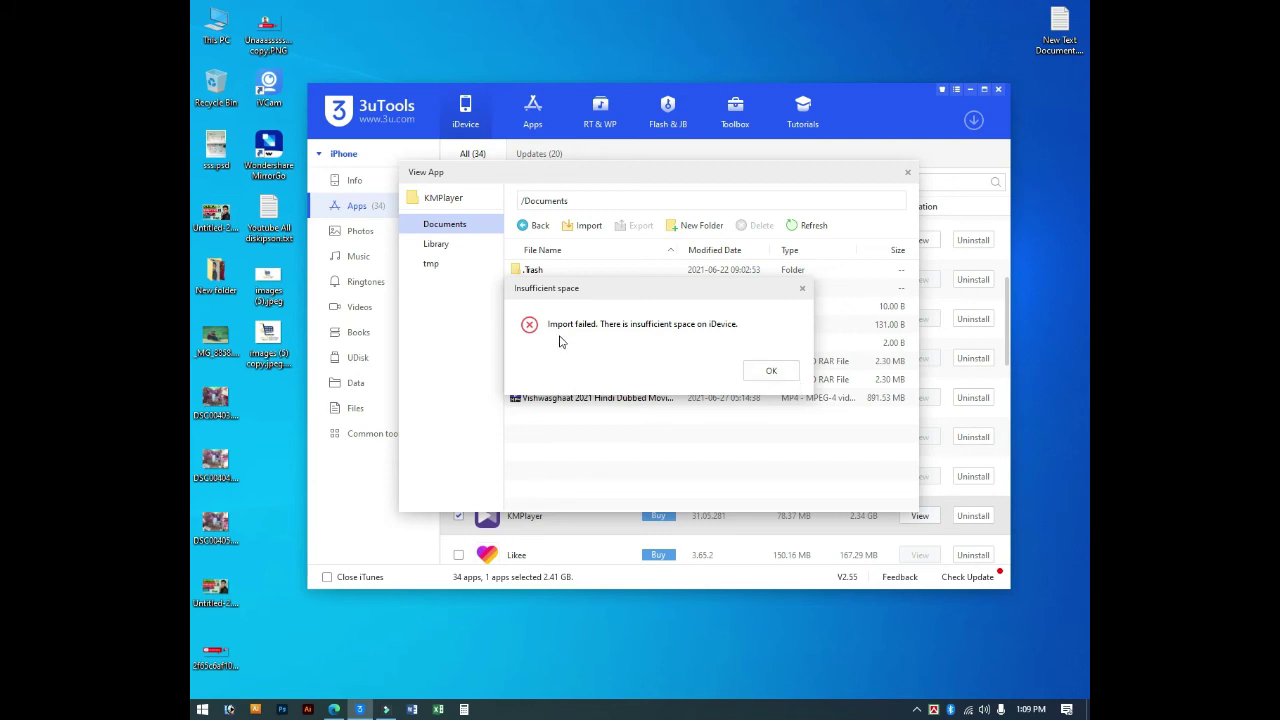
{"action": "left_click", "coordinate": [776, 372]}
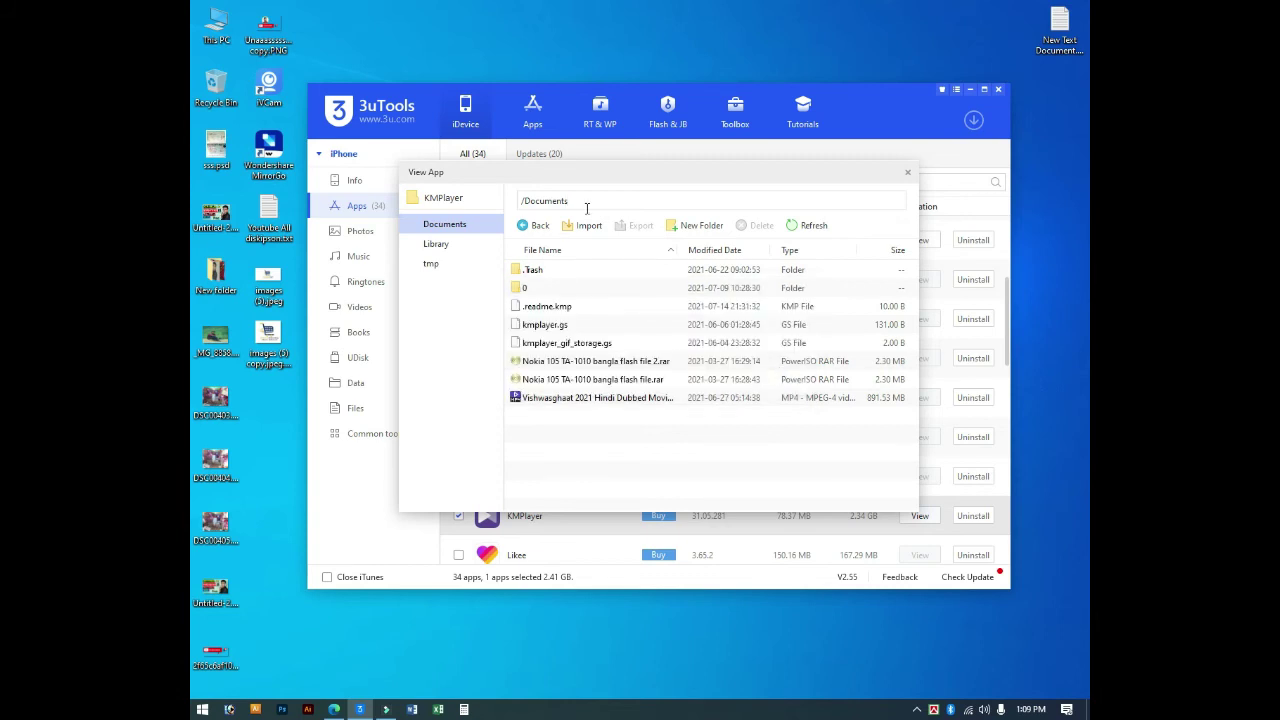
Step: Close the KMPlayer file view and look through the installed apps list around KMPlayer
{"action": "left_click", "coordinate": [612, 398]}
{"action": "left_click", "coordinate": [598, 418]}
{"action": "left_click", "coordinate": [907, 174]}
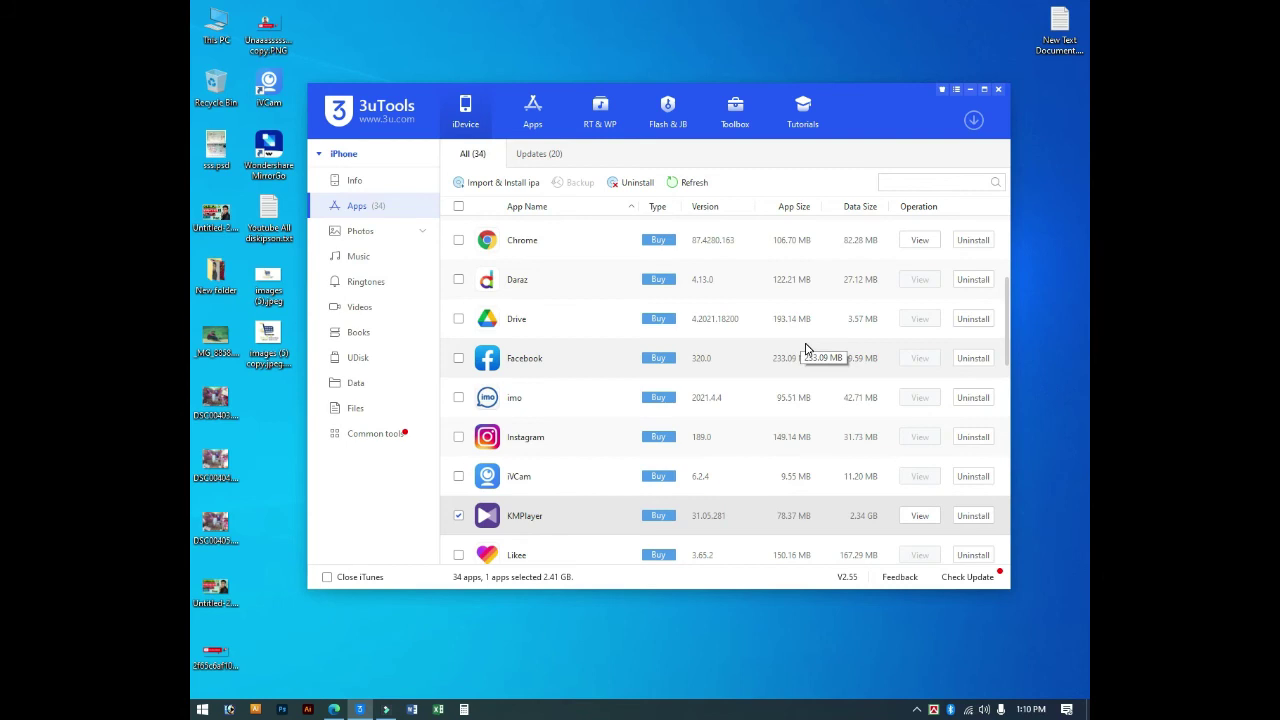
{"action": "scroll", "coordinate": [660, 440], "scroll_direction": "down", "scroll_amount": 3}
{"action": "scroll", "coordinate": [809, 477], "scroll_direction": "up", "scroll_amount": 2}
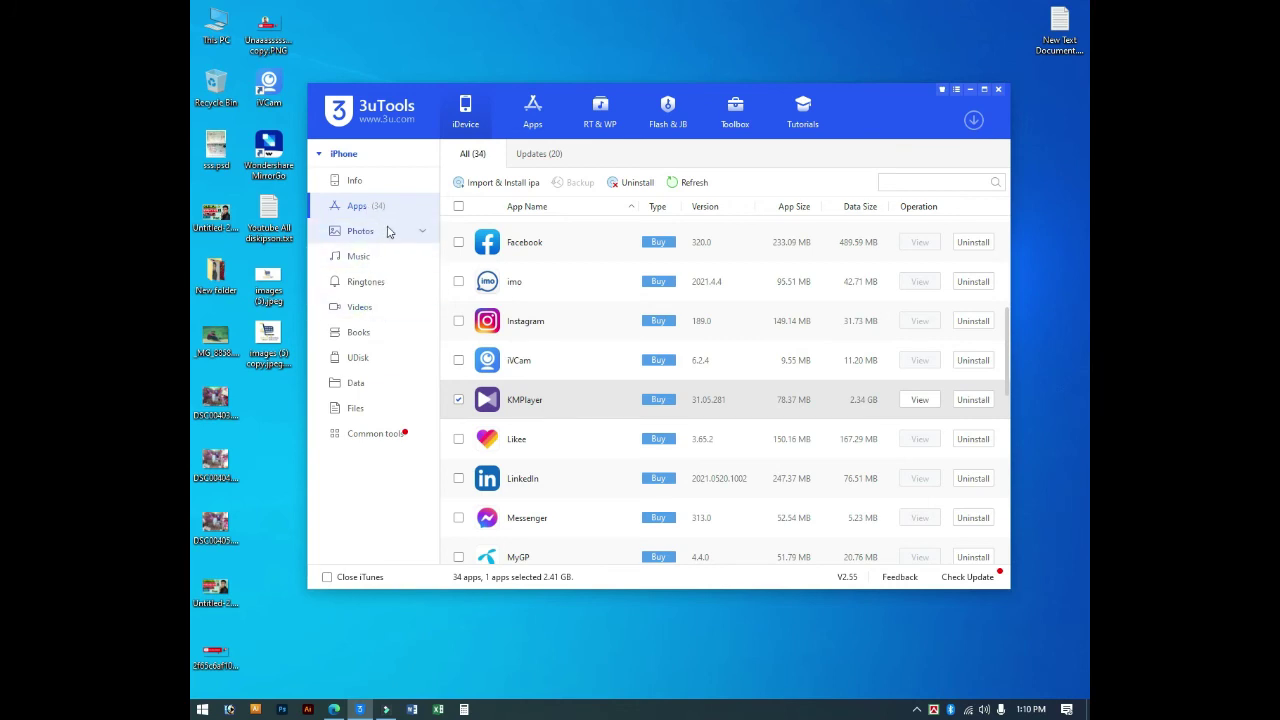
Step: Show the iPhone's videos, compare the Video Apps and System Videos lists, and check the import options for system videos
{"action": "left_click", "coordinate": [380, 307]}
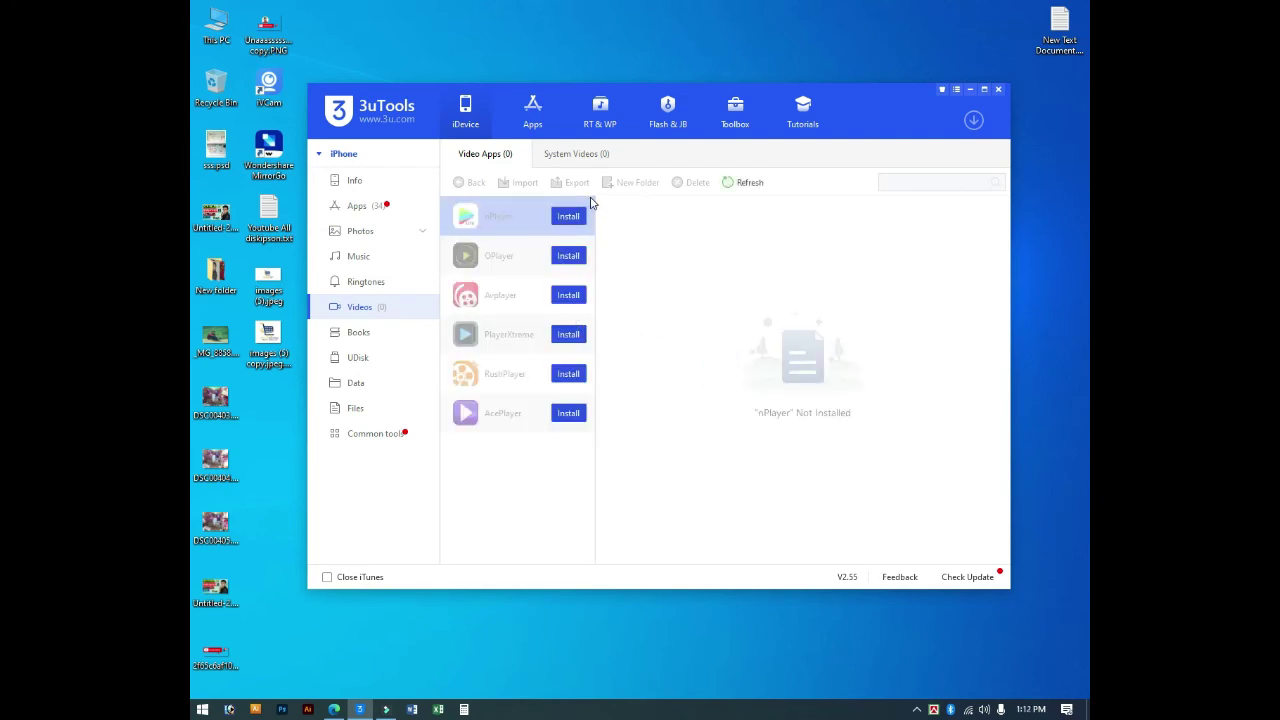
{"action": "left_click", "coordinate": [577, 155]}
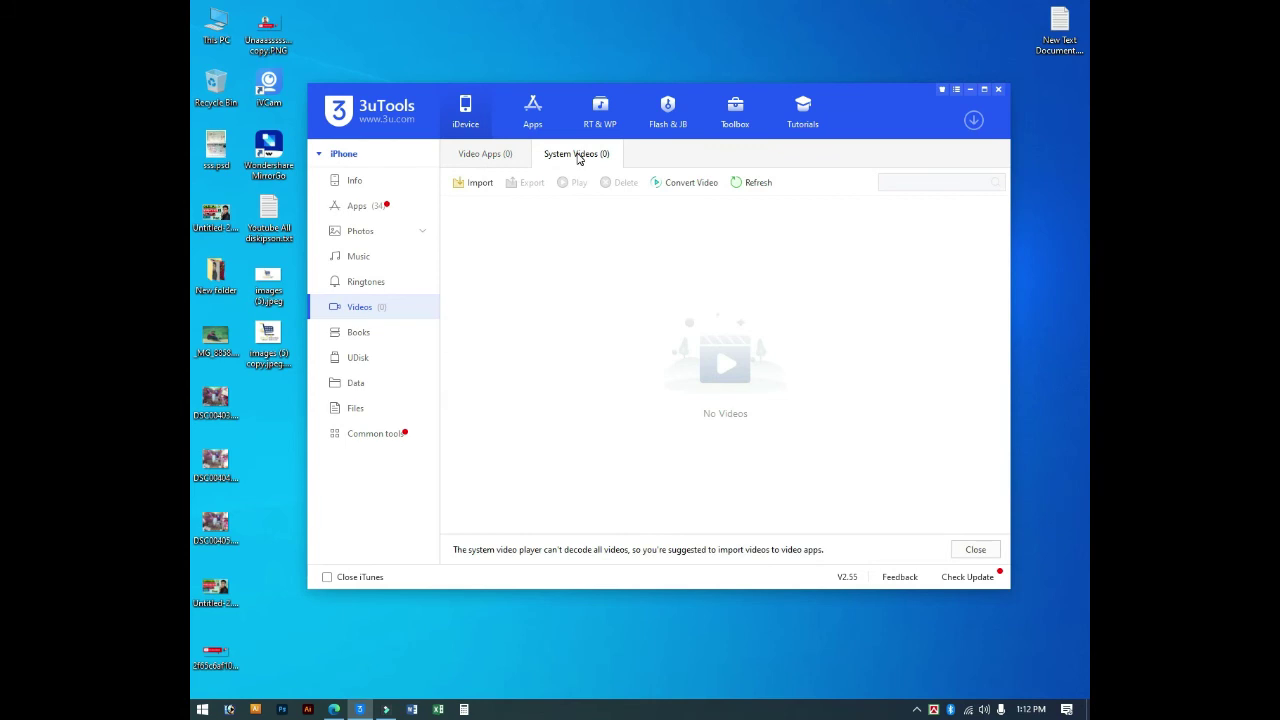
{"action": "left_click", "coordinate": [486, 156]}
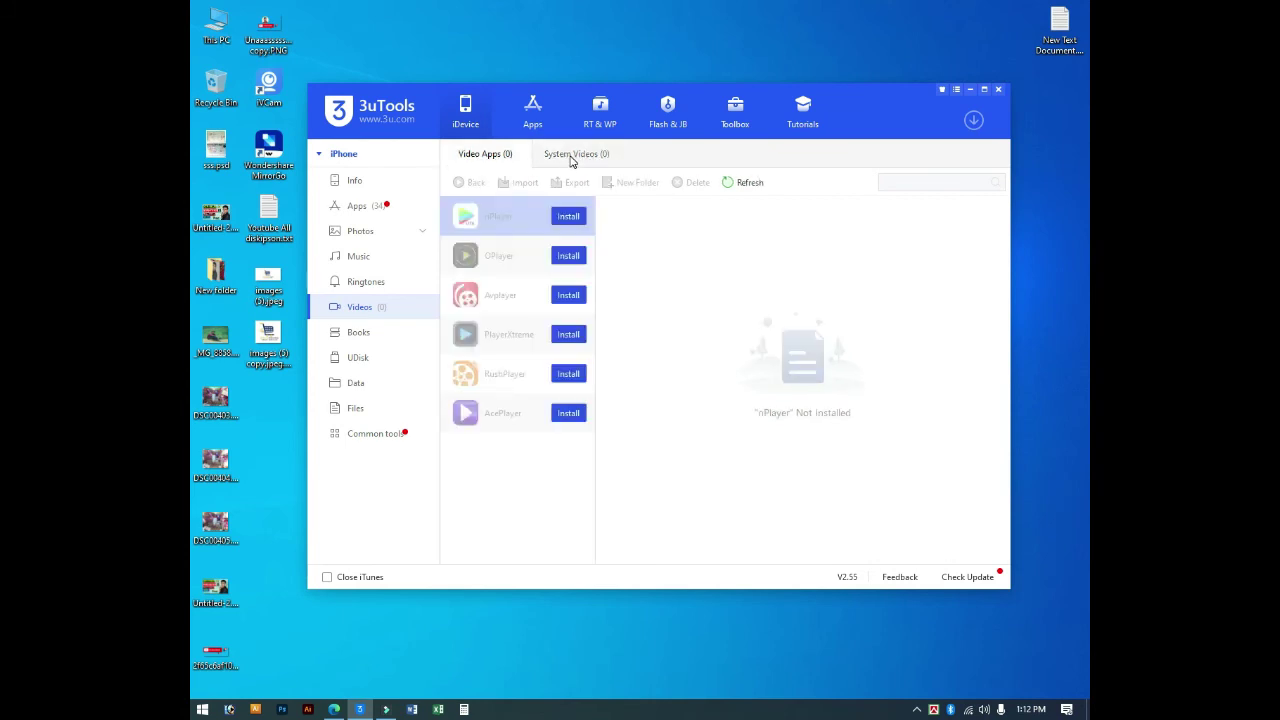
{"action": "left_click", "coordinate": [572, 156]}
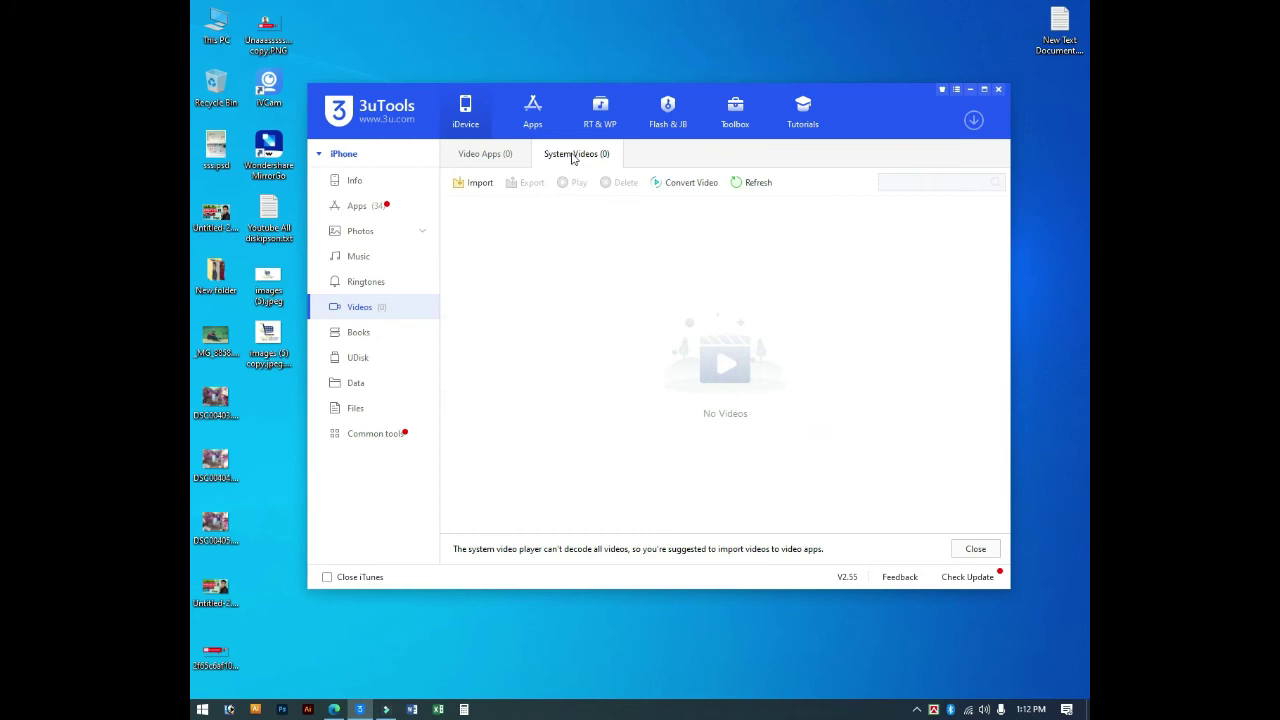
{"action": "left_click", "coordinate": [482, 184]}
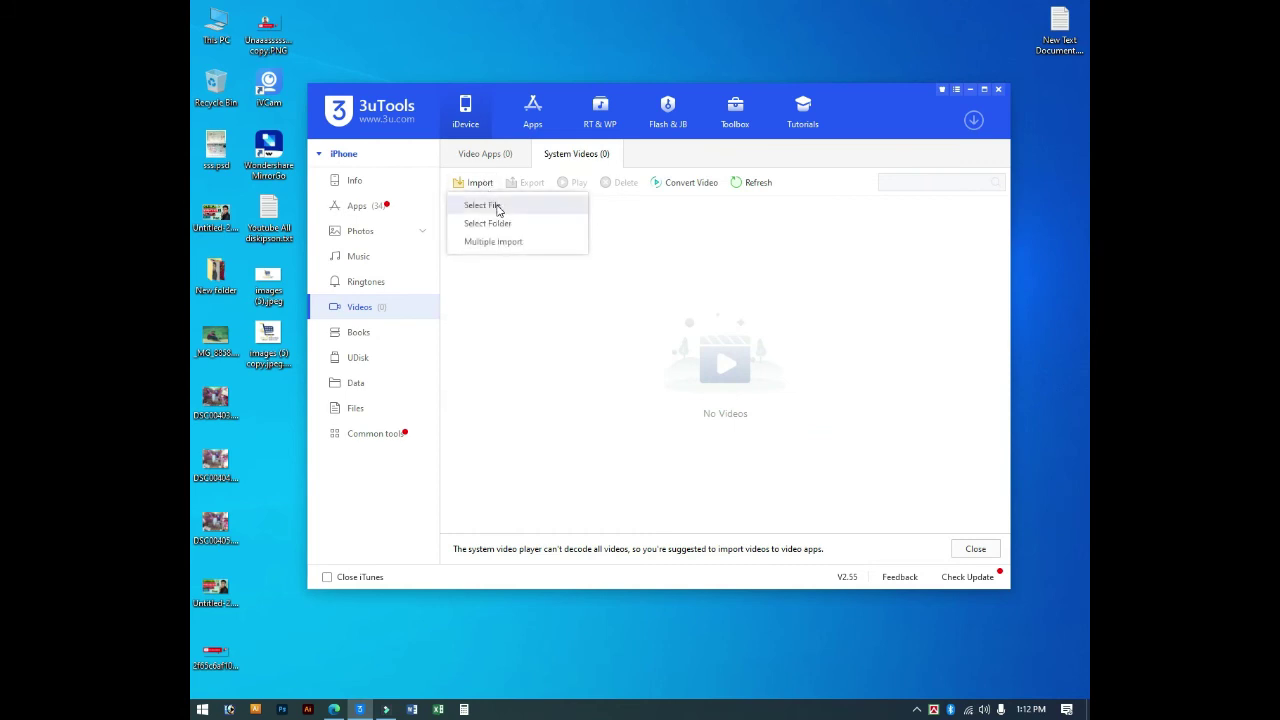
{"action": "left_click", "coordinate": [733, 222]}
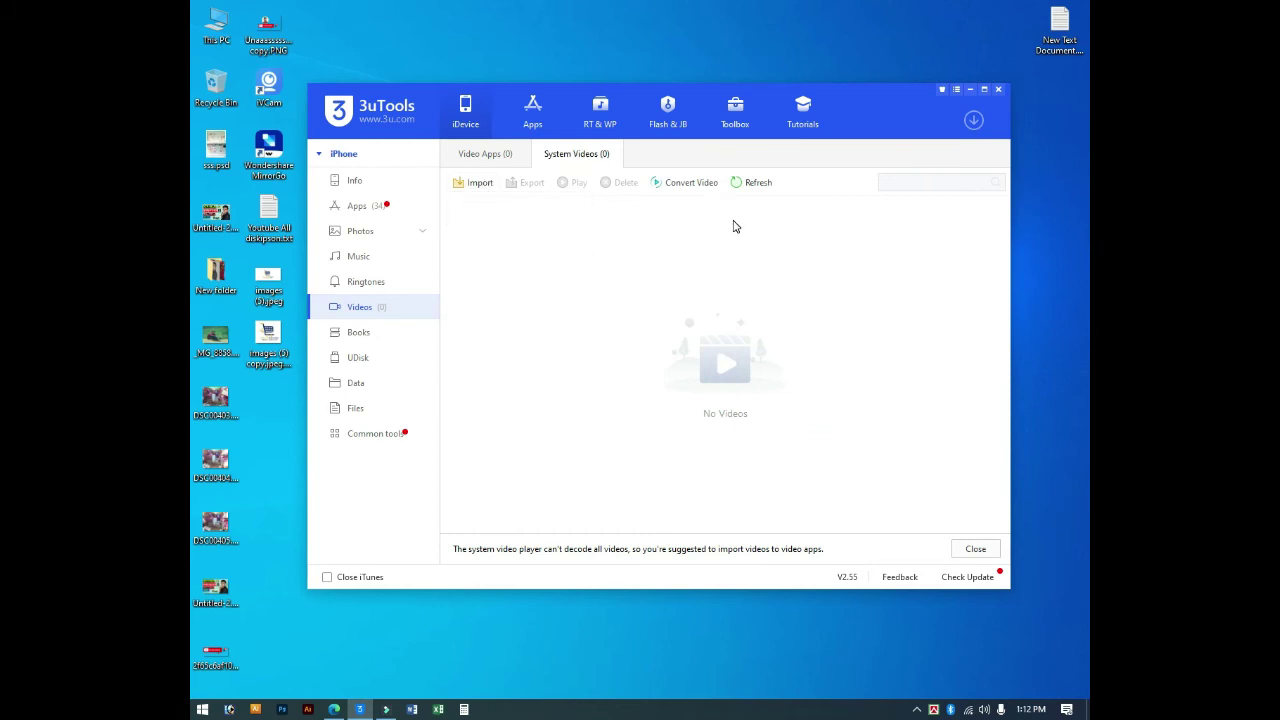
{"action": "left_click", "coordinate": [492, 158]}
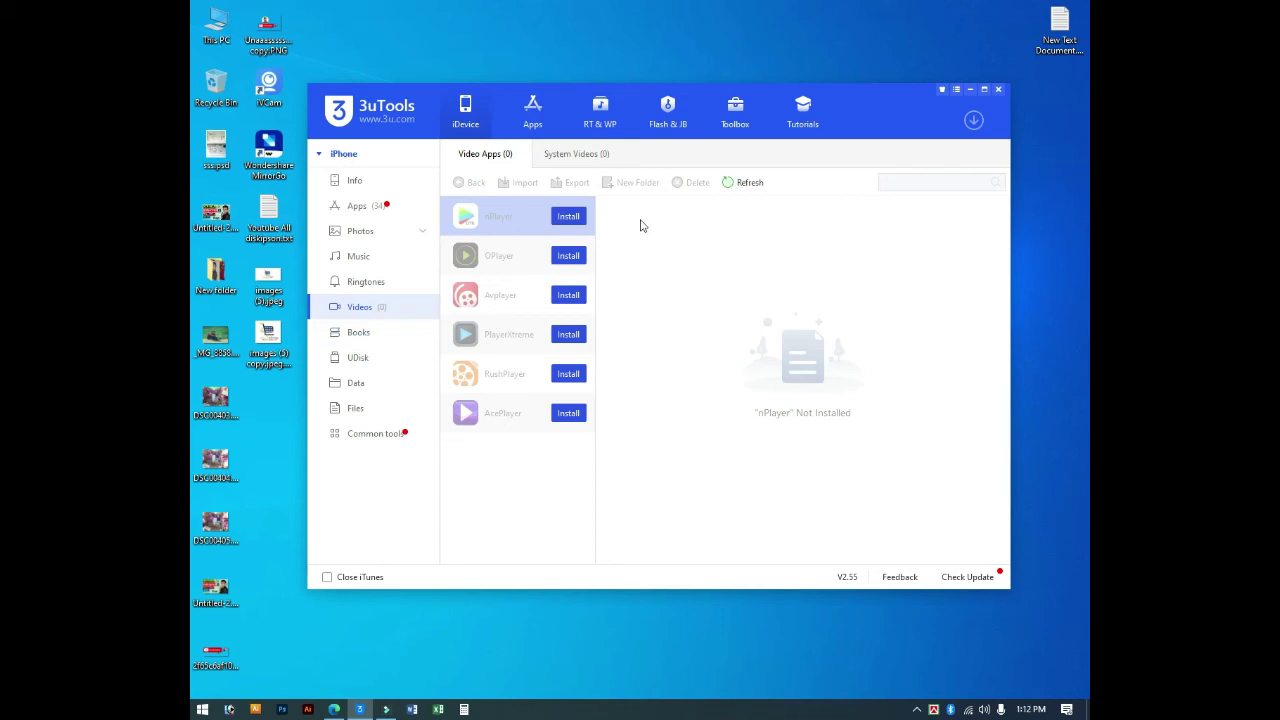
Step: Open the video file selection for importing into System Videos, cancel it and return to the Video Apps list
{"action": "left_click", "coordinate": [578, 155]}
{"action": "left_click", "coordinate": [477, 185]}
{"action": "left_click", "coordinate": [498, 208]}
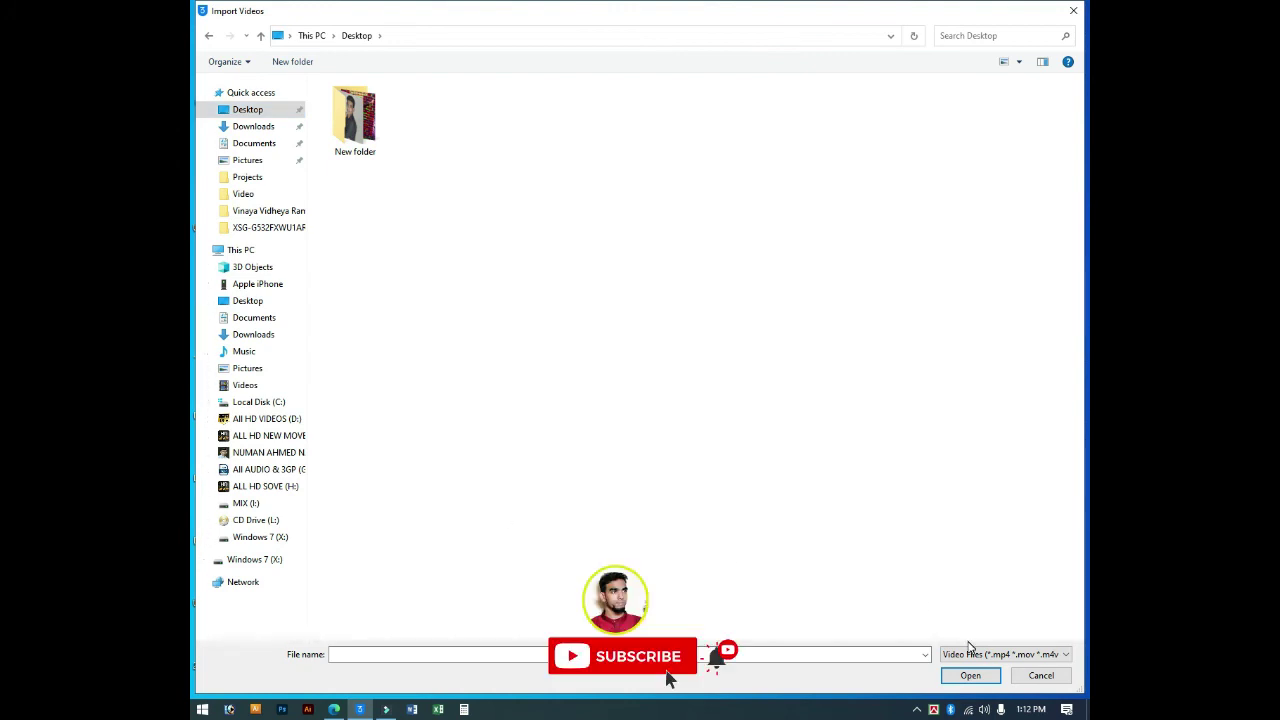
{"action": "left_click", "coordinate": [1040, 676]}
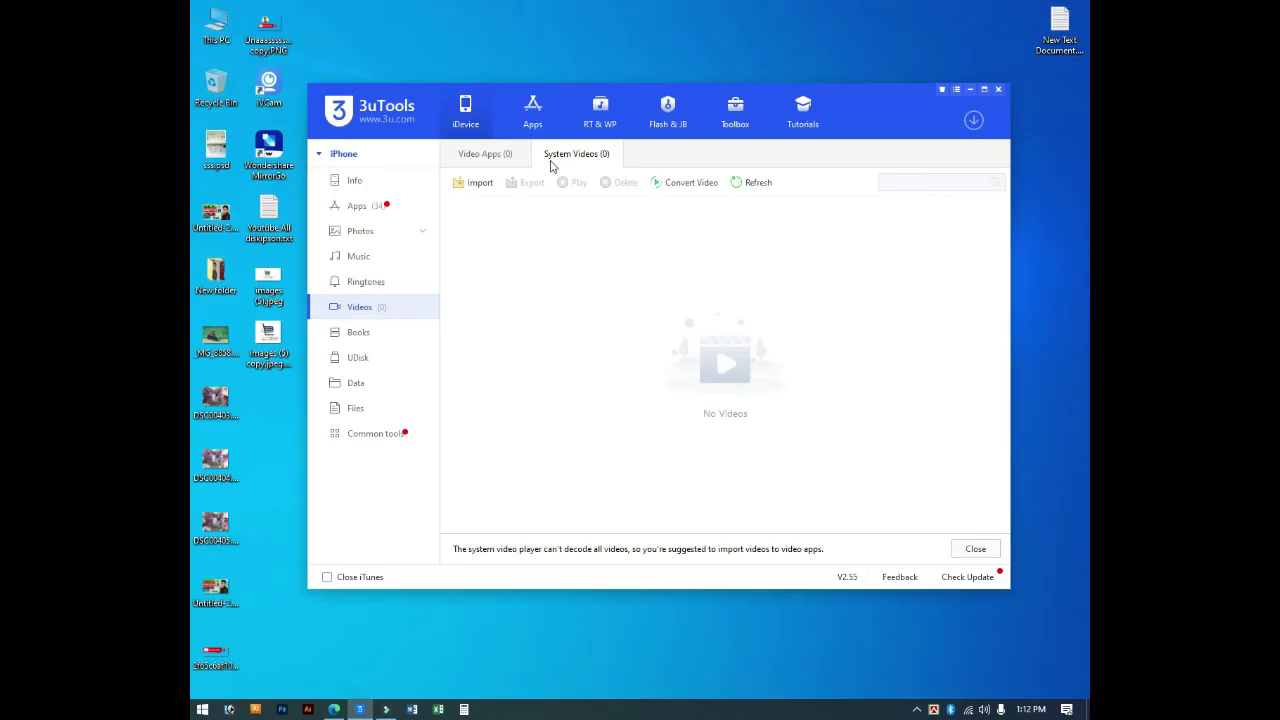
{"action": "left_click", "coordinate": [490, 155]}
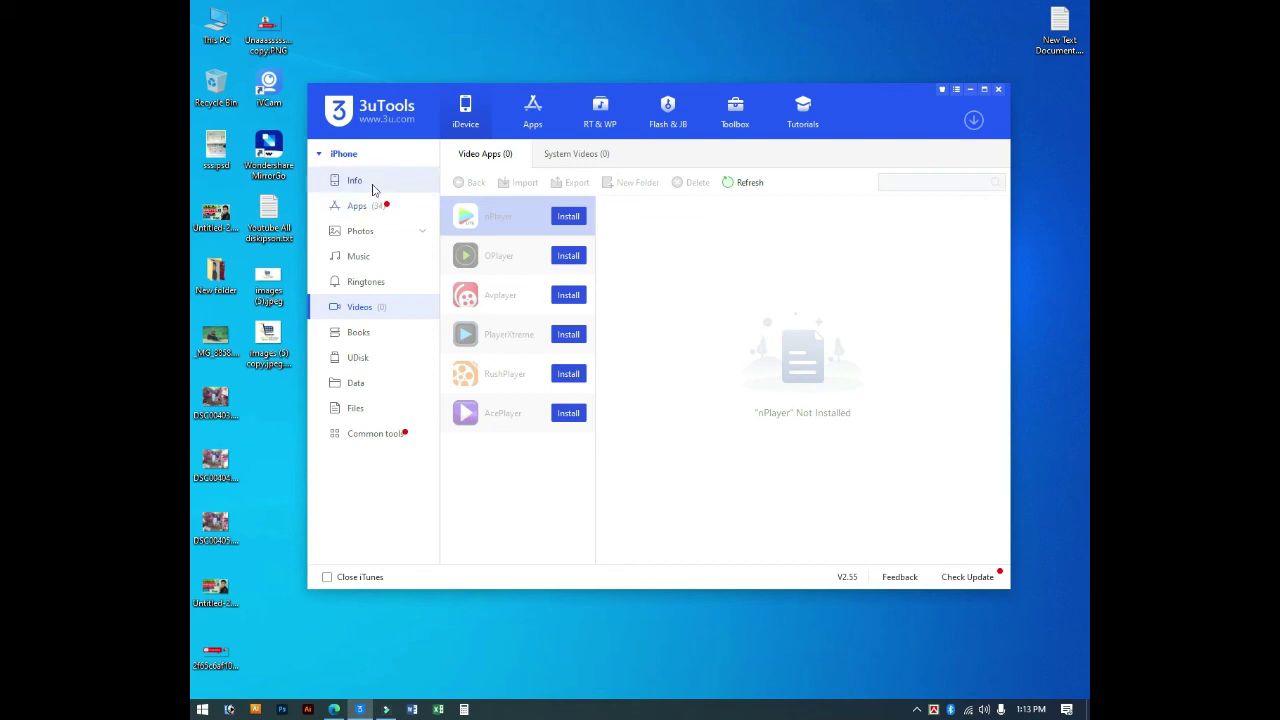
Step: Open the file selection for importing photos into the iPhone's Camera Roll and browse to the PC's Desktop
{"action": "left_click", "coordinate": [379, 236]}
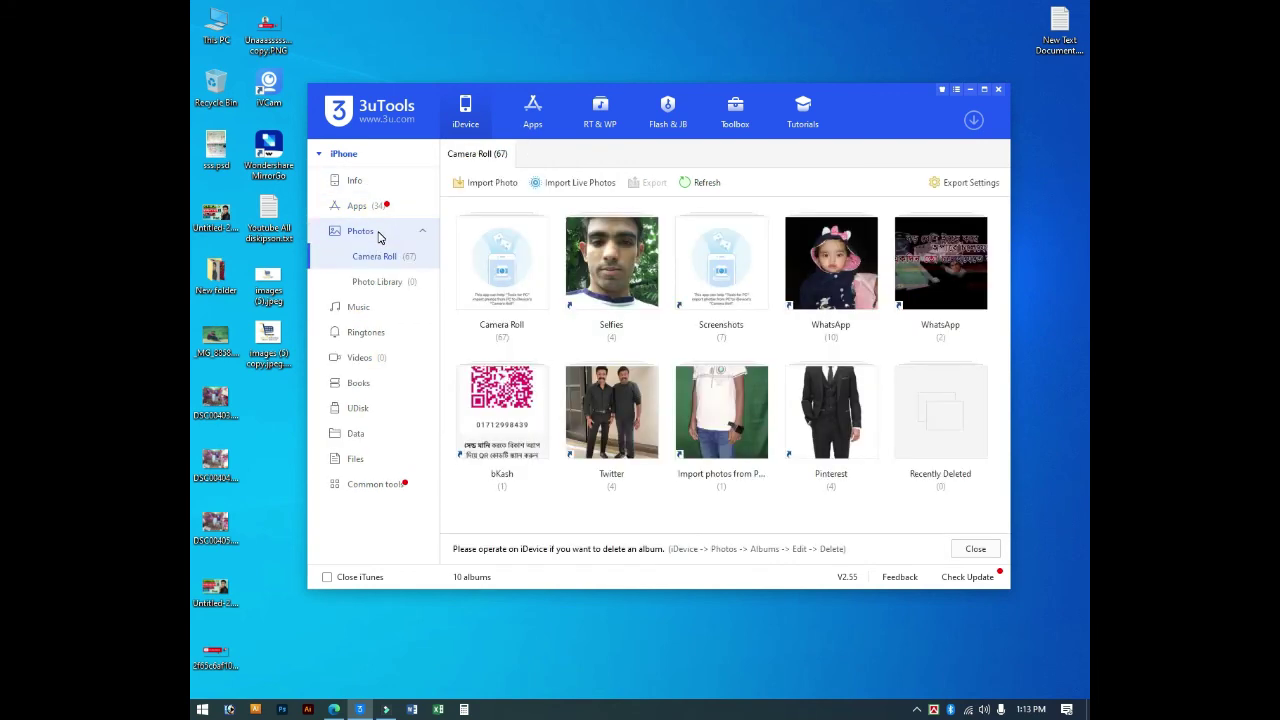
{"action": "left_click", "coordinate": [492, 184]}
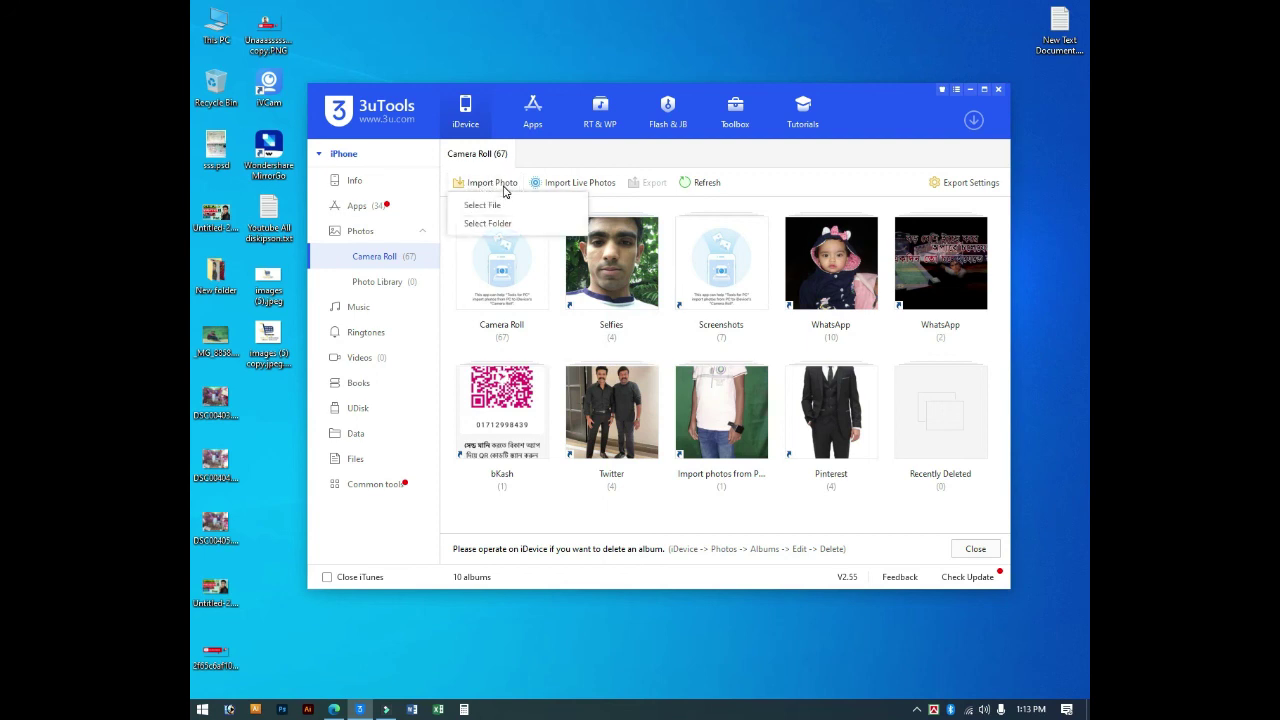
{"action": "left_click", "coordinate": [484, 205]}
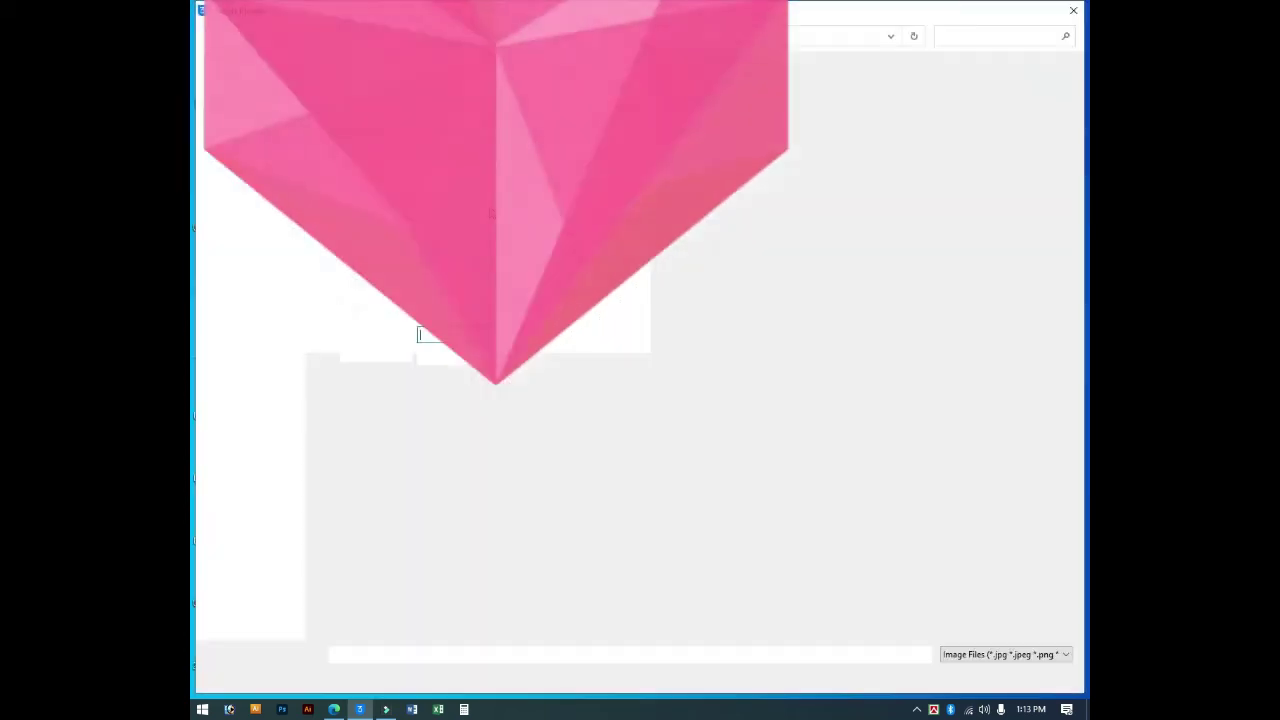
{"action": "left_click", "coordinate": [253, 334]}
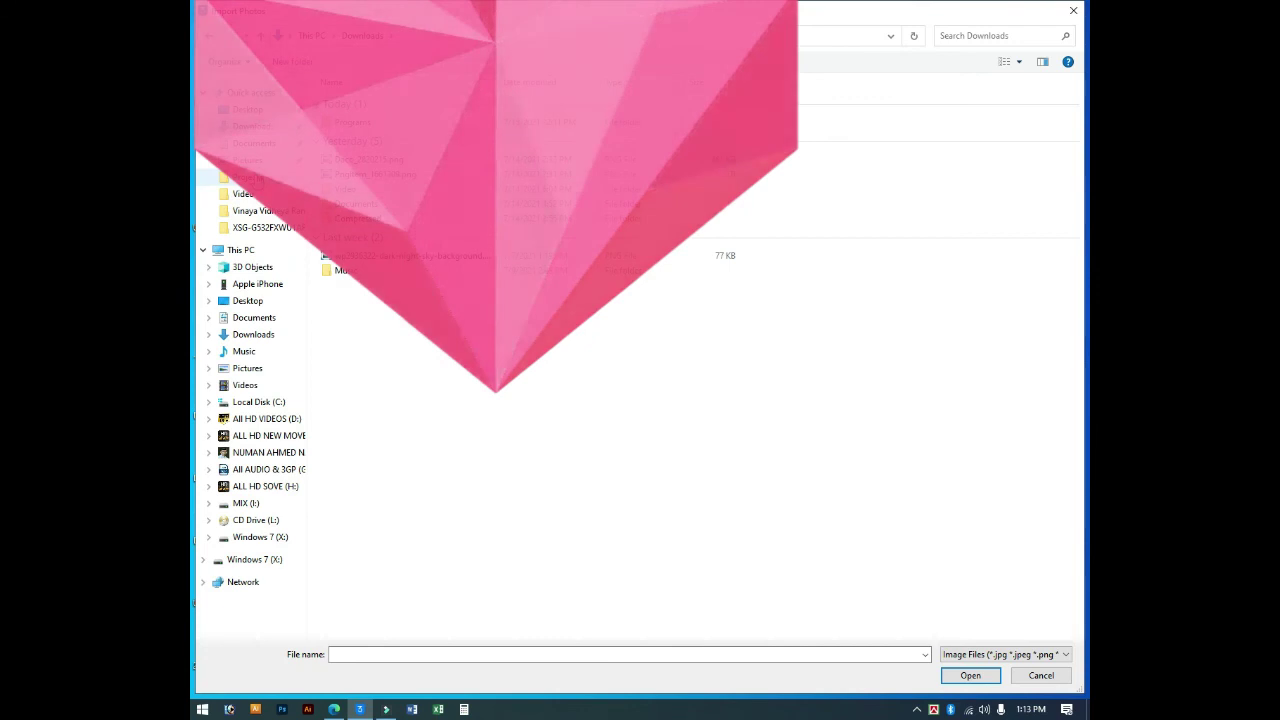
{"action": "left_click", "coordinate": [255, 164]}
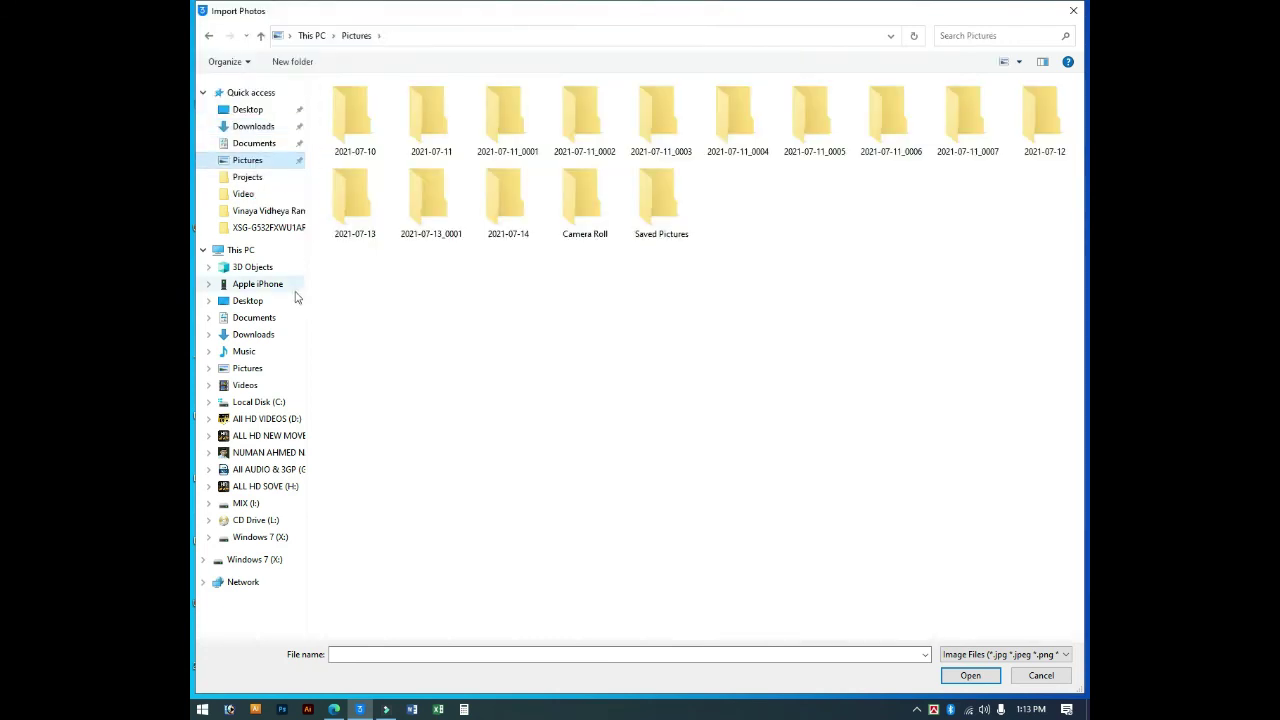
{"action": "left_click", "coordinate": [255, 303]}
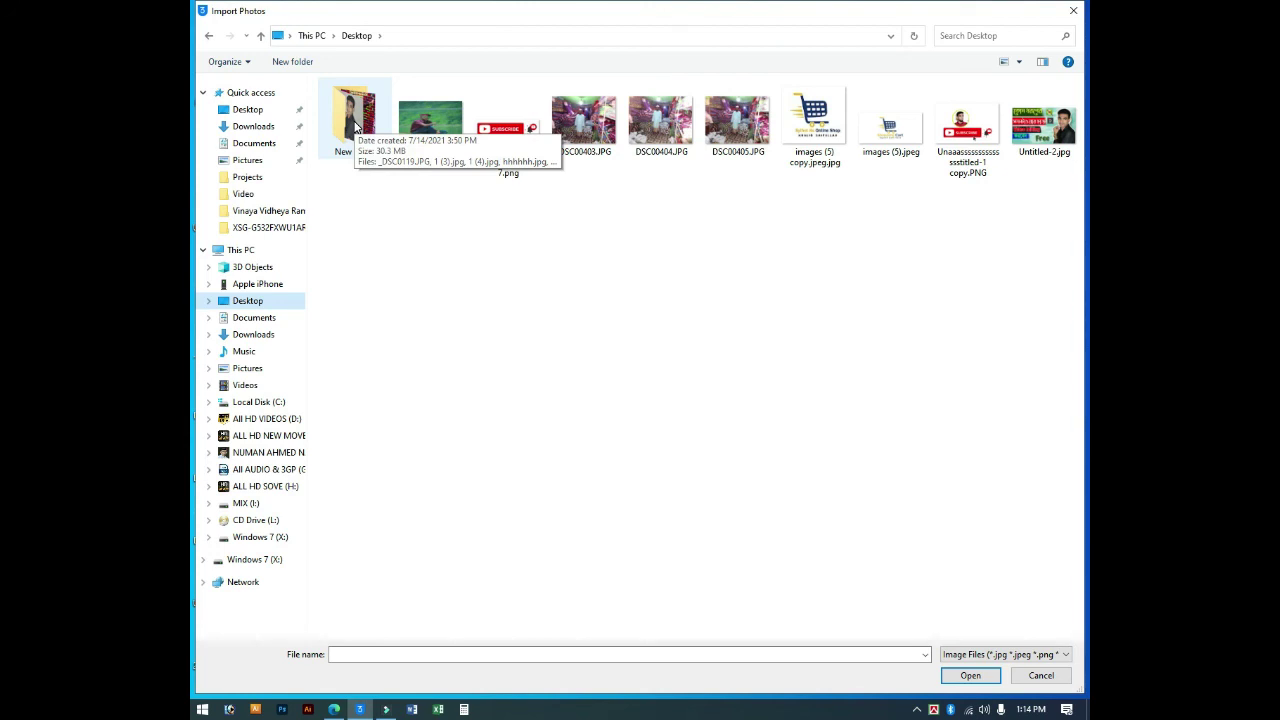
Step: Import _DSC0119.JPG and 1 (3).jpg from the Desktop's New folder into the Camera Roll and close the import report
{"action": "double_click", "coordinate": [355, 125]}
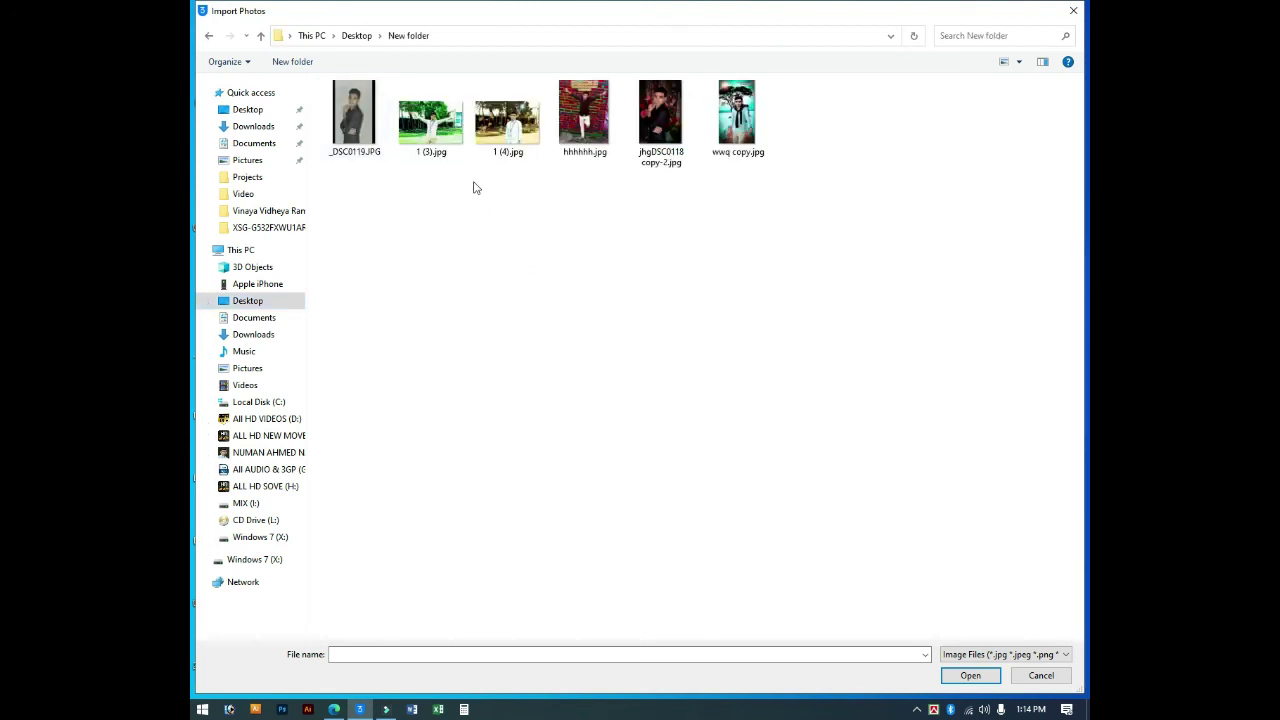
{"action": "left_click_drag", "start_coordinate": [471, 194], "coordinate": [334, 134]}
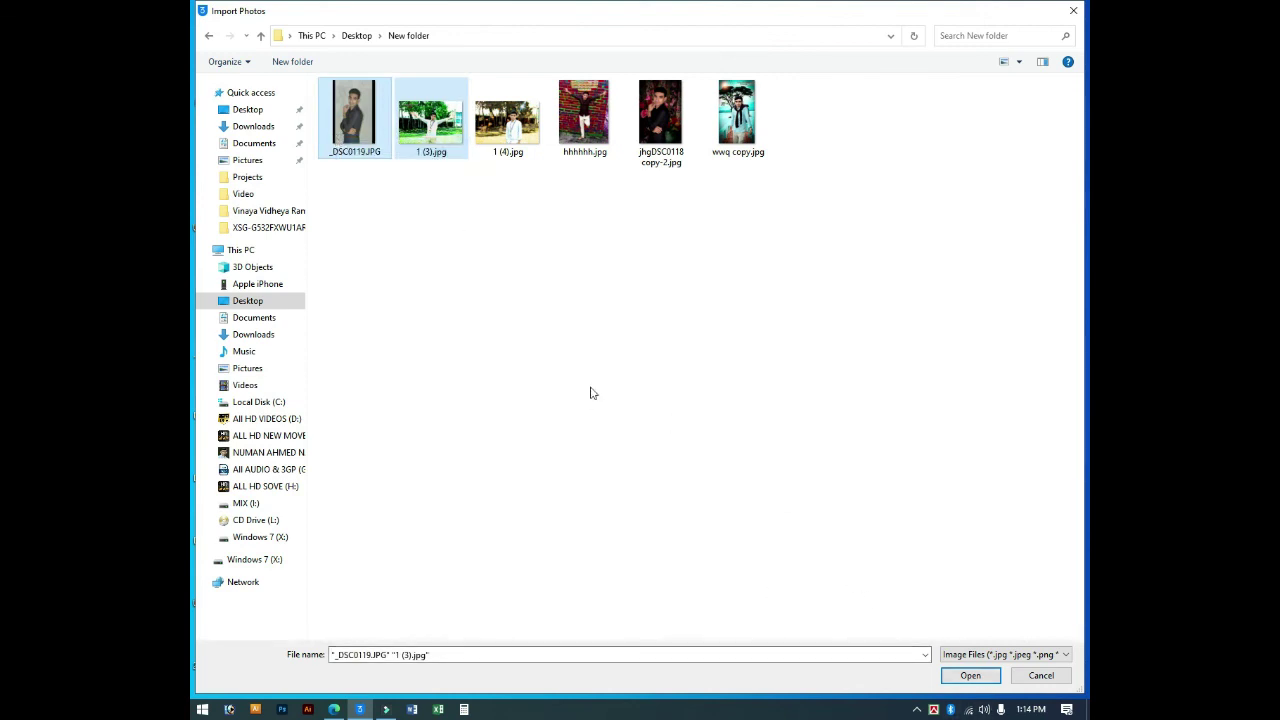
{"action": "left_click", "coordinate": [966, 677]}
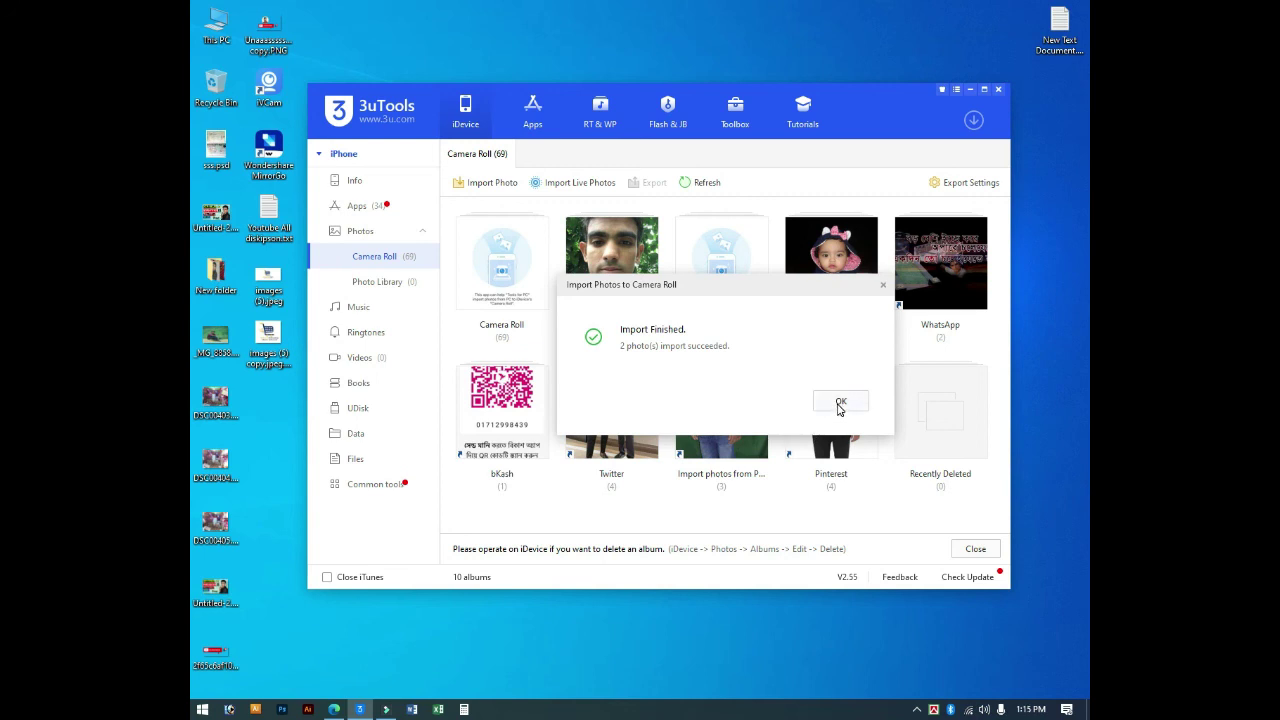
{"action": "left_click", "coordinate": [840, 403]}
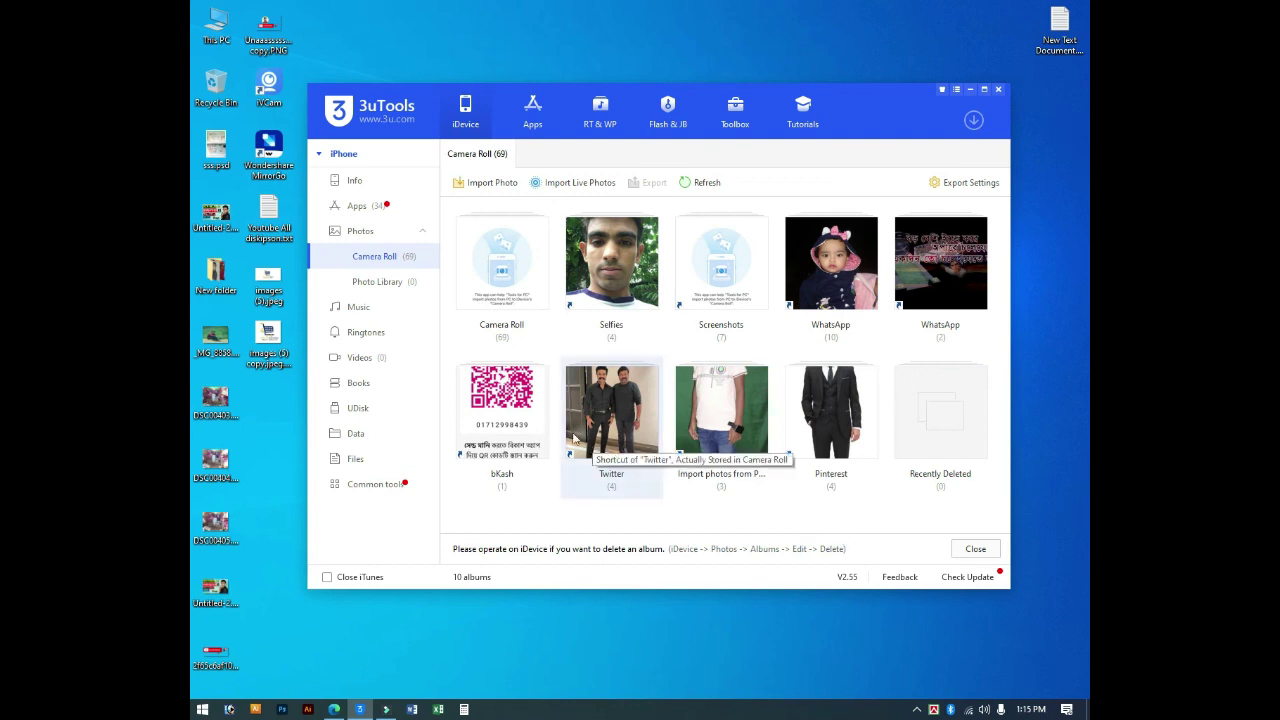
{"action": "right_click", "coordinate": [573, 518]}
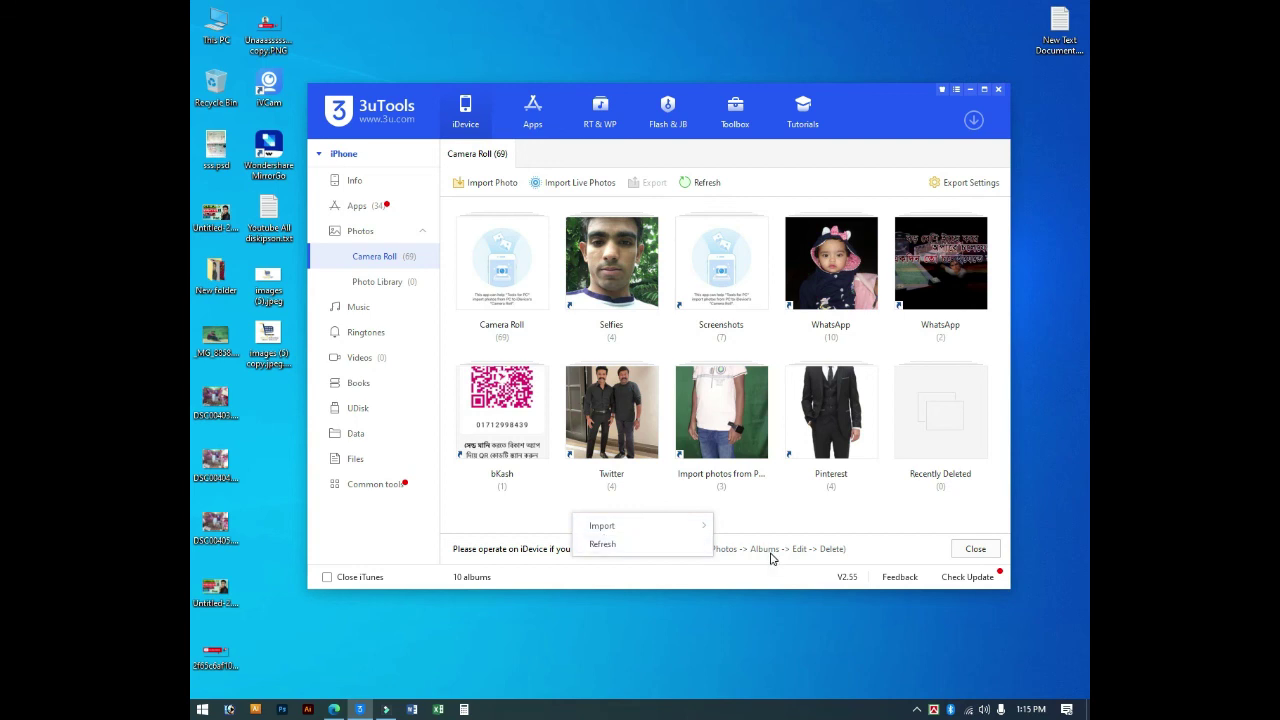
{"action": "left_click", "coordinate": [800, 519]}
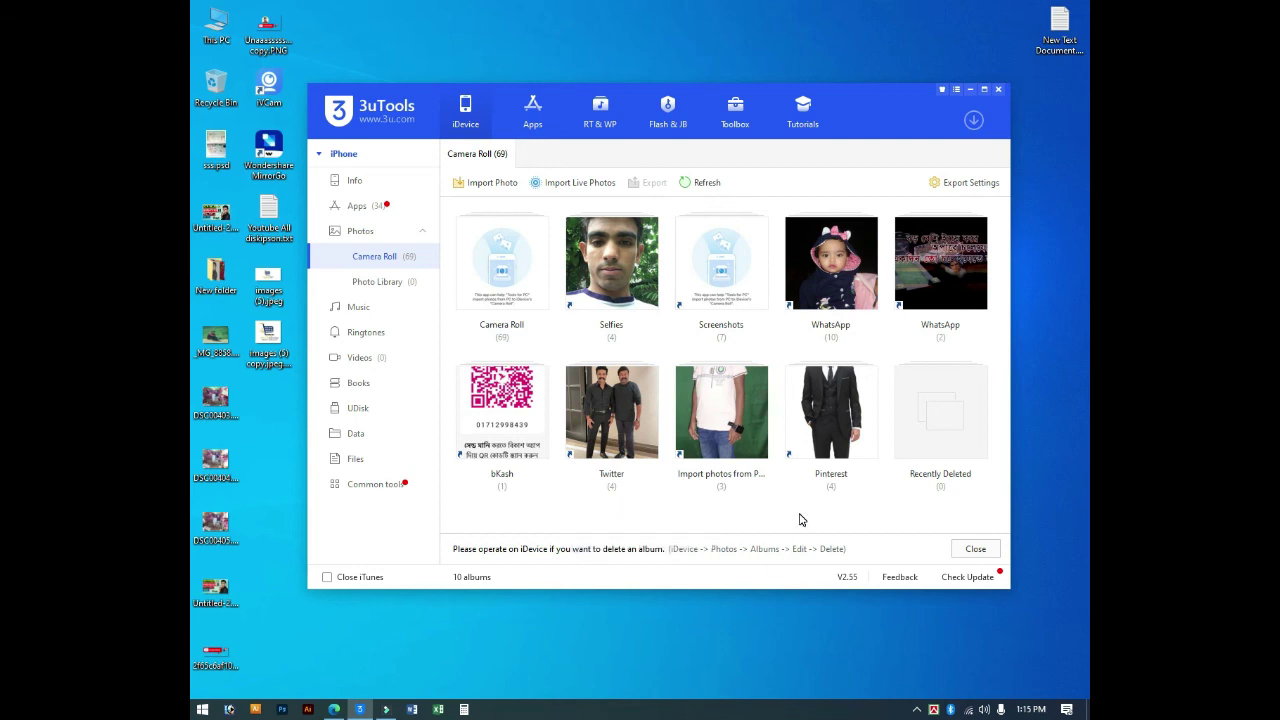